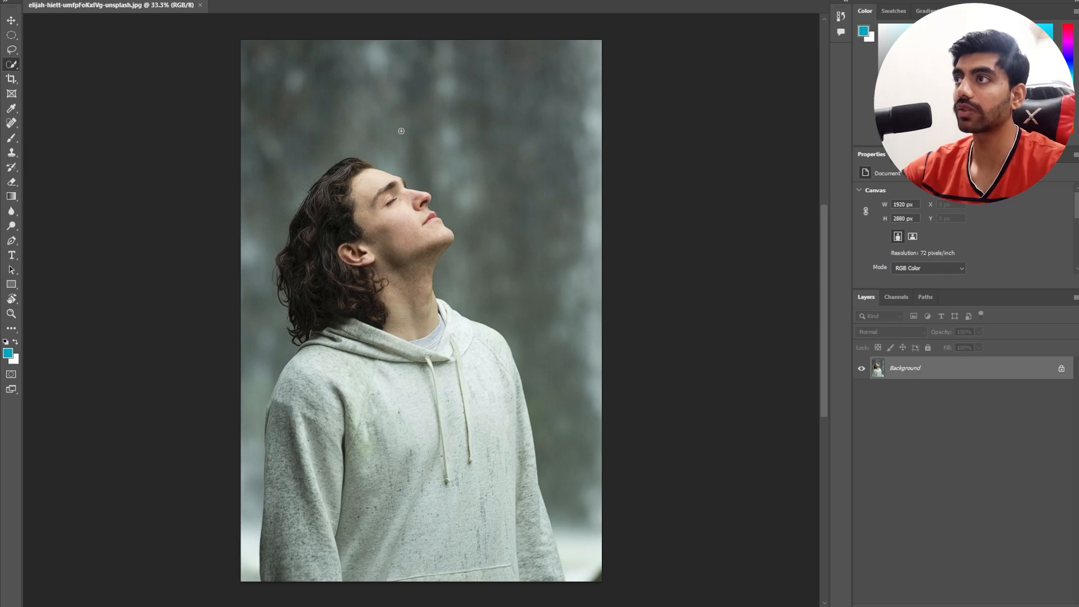
- Select the background all around the man with the Quick Selection tool
scroll(401, 131, up, 1)
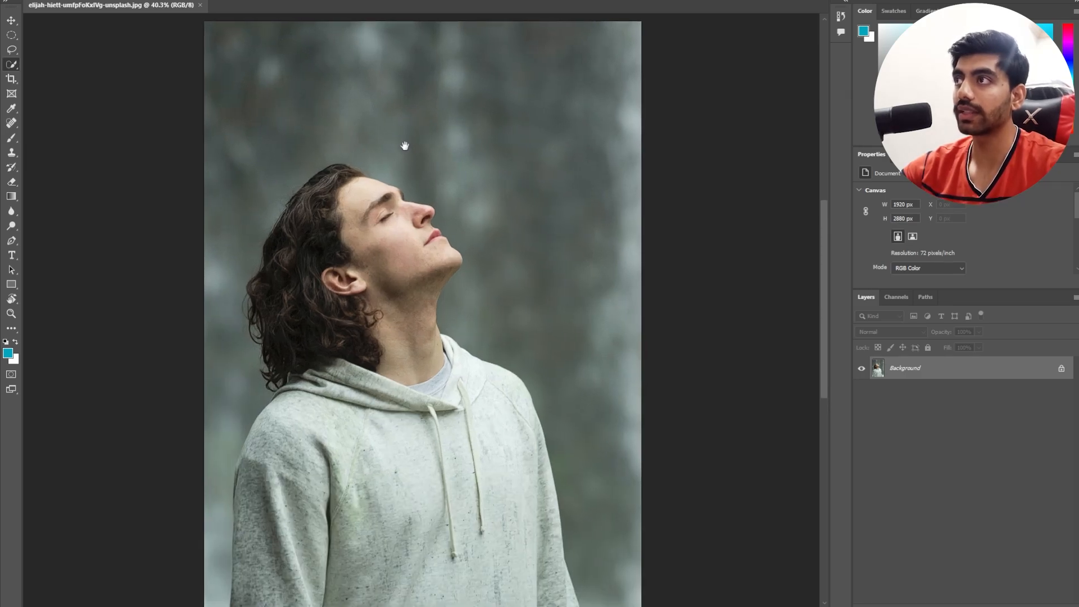
drag(405, 147, 400, 137)
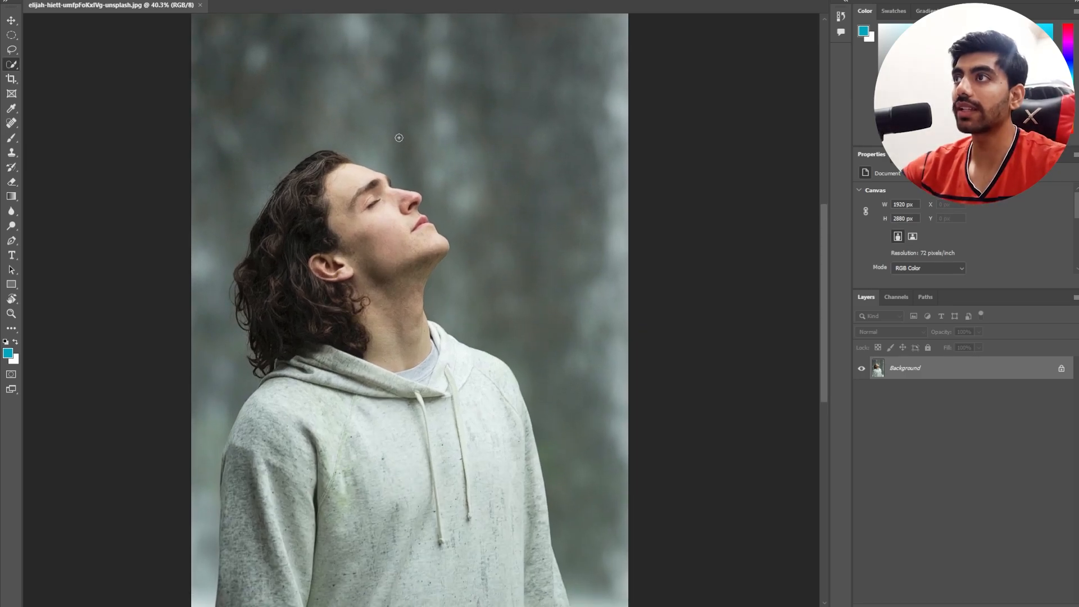
drag(425, 105, 419, 144)
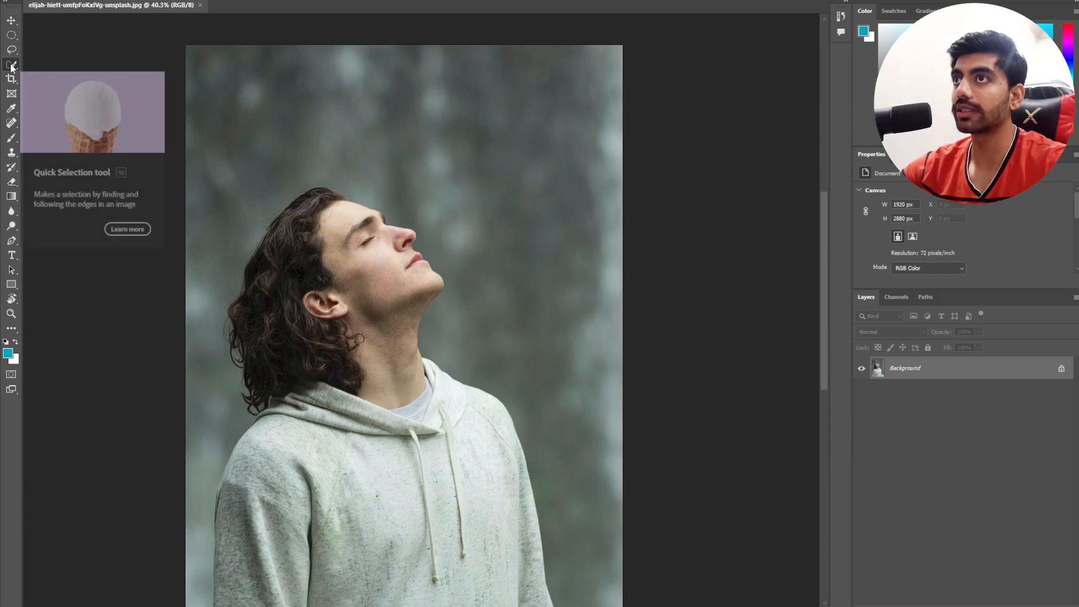
mouse_move(345, 133)
mouse_down()
mouse_move(294, 127)
mouse_move(386, 118)
mouse_move(451, 147)
mouse_up()
mouse_move(474, 231)
mouse_down()
mouse_move(430, 154)
mouse_move(465, 226)
mouse_up()
drag(385, 316, 529, 209)
drag(263, 296, 251, 327)
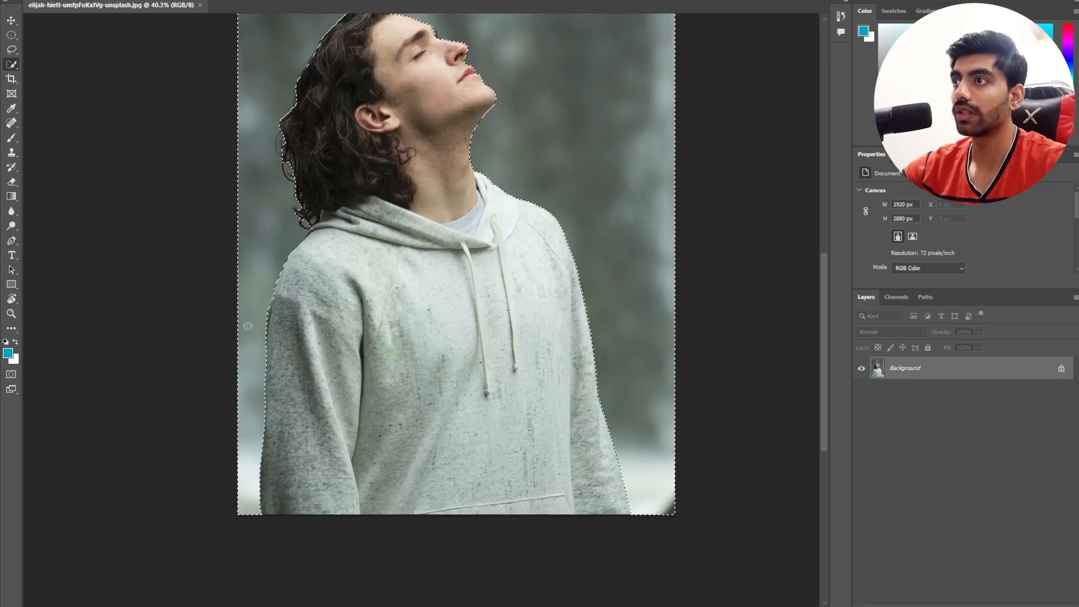
drag(553, 216, 403, 271)
drag(399, 185, 453, 298)
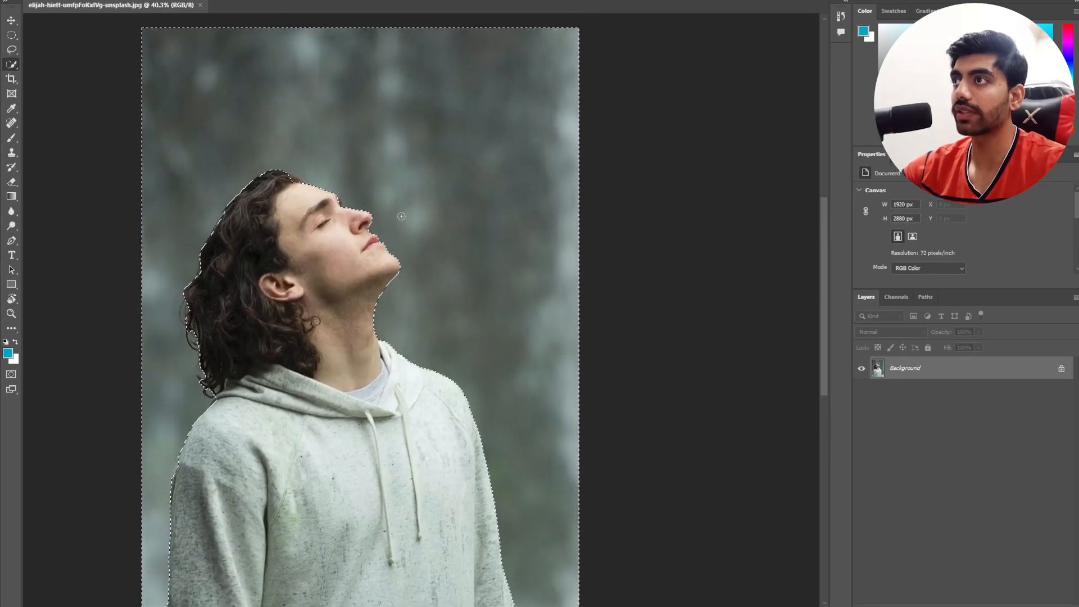
- Check the background selection in Quick Mask and subtract the front hairline above the forehead from it
scroll(400, 216, up, 6)
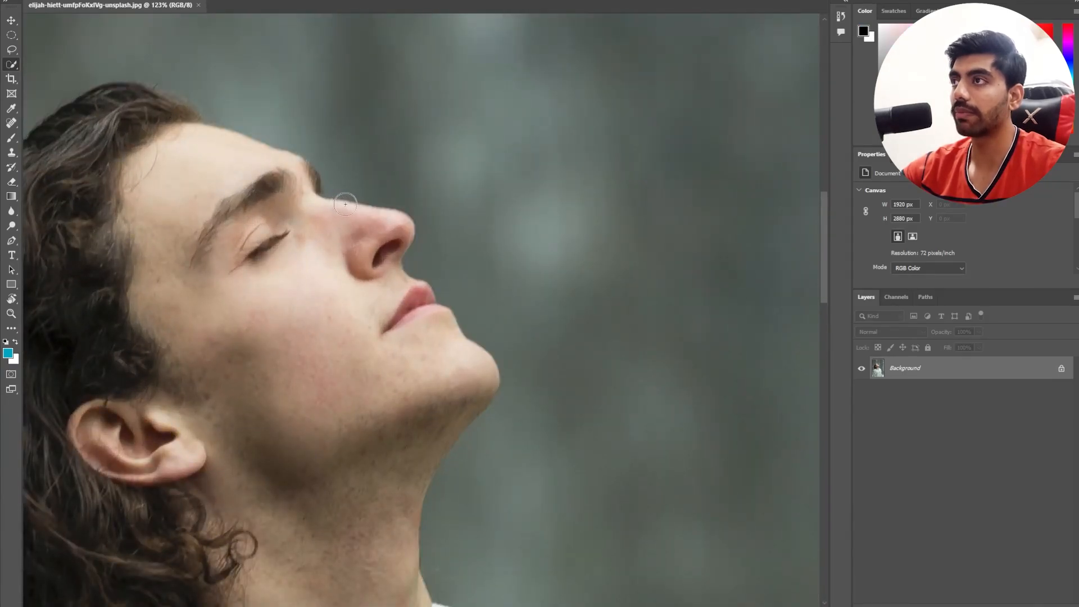
key(q)
key(q)
drag(315, 191, 360, 221)
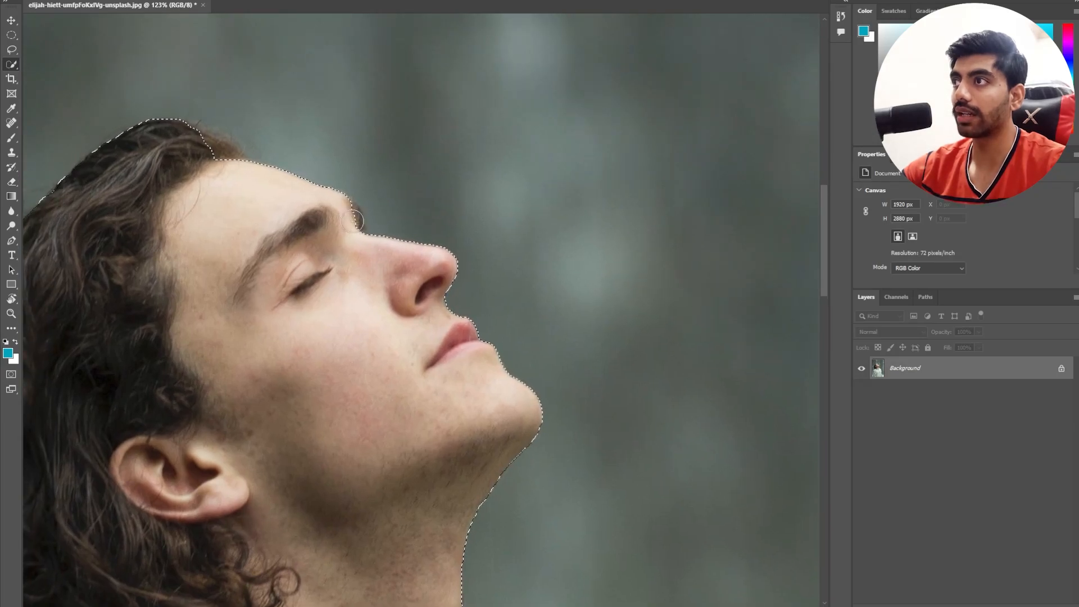
drag(231, 167, 312, 211)
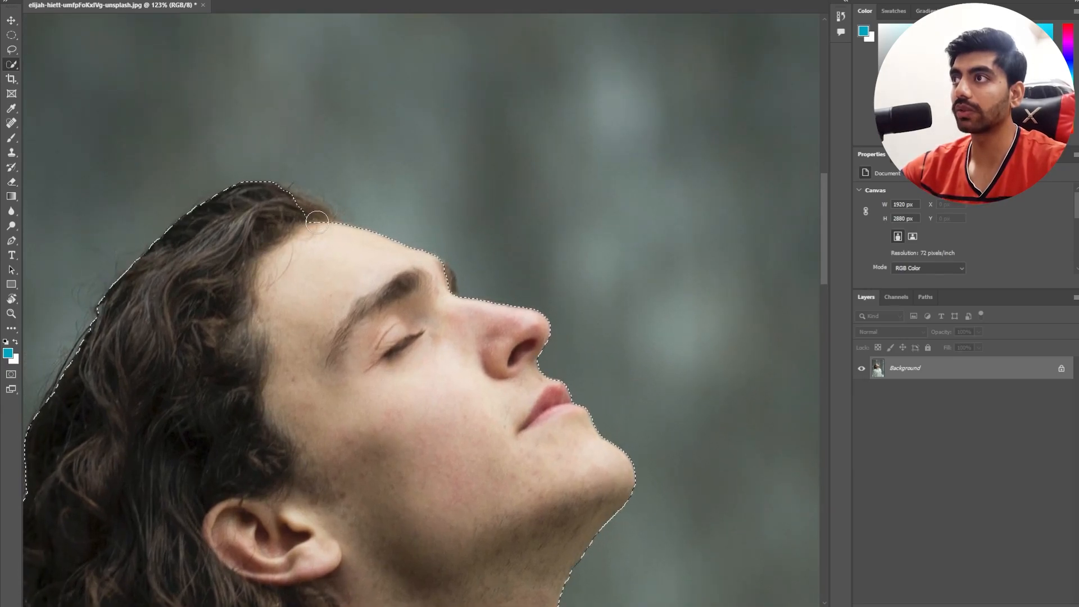
click(316, 222)
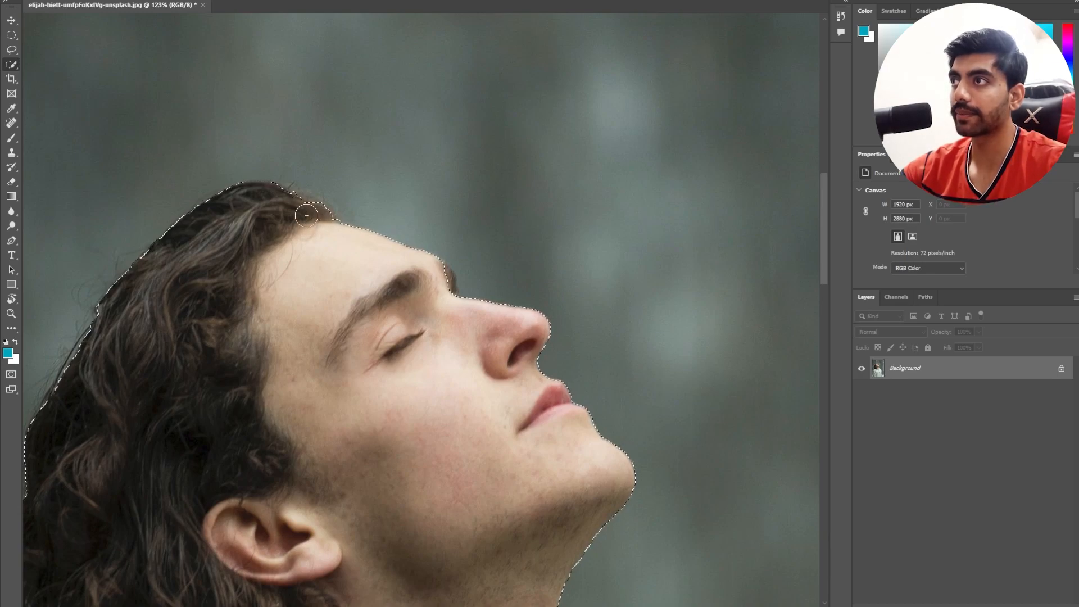
click(293, 209)
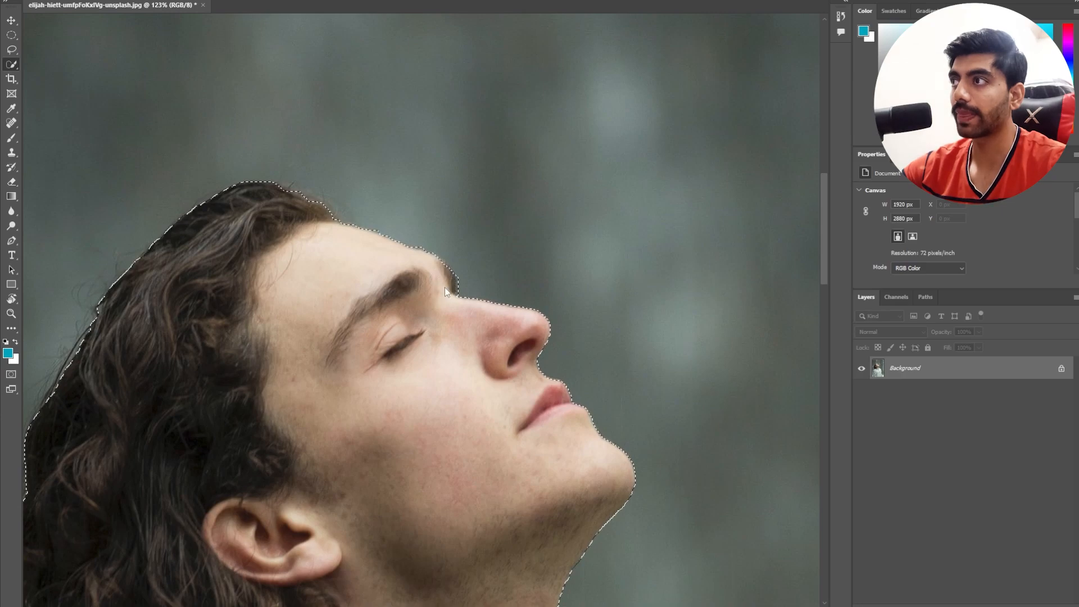
- Check the whole selection in Quick Mask and invert it so that the man is selected
scroll(445, 288, down, 5)
drag(374, 311, 361, 283)
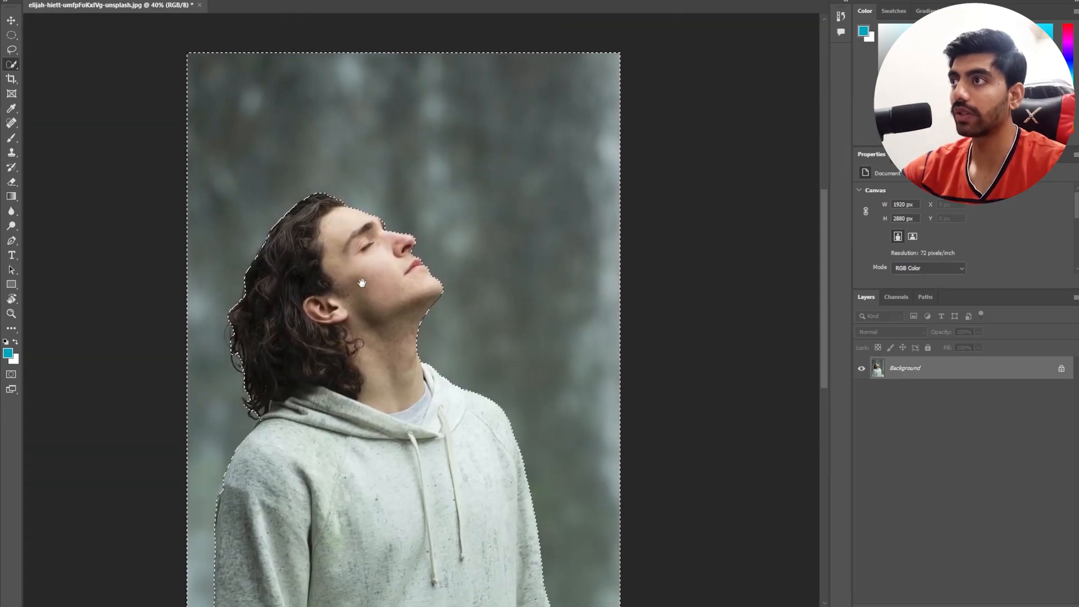
scroll(392, 294, down, 1)
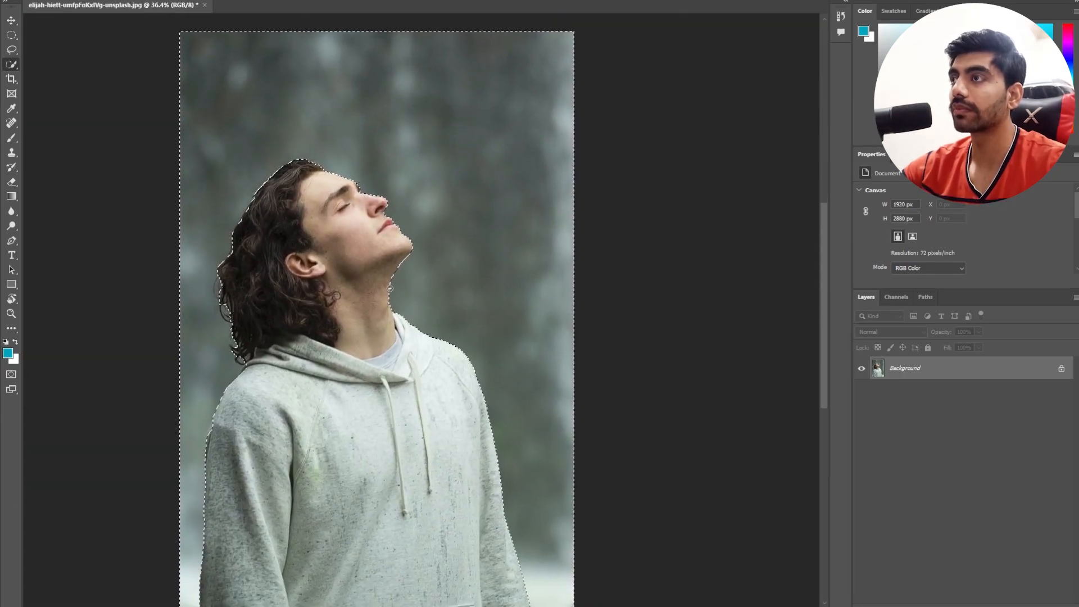
key(q)
key(q)
mouse_move(381, 274)
mouse_down()
mouse_move(406, 256)
mouse_move(387, 254)
mouse_up()
drag(398, 213, 370, 248)
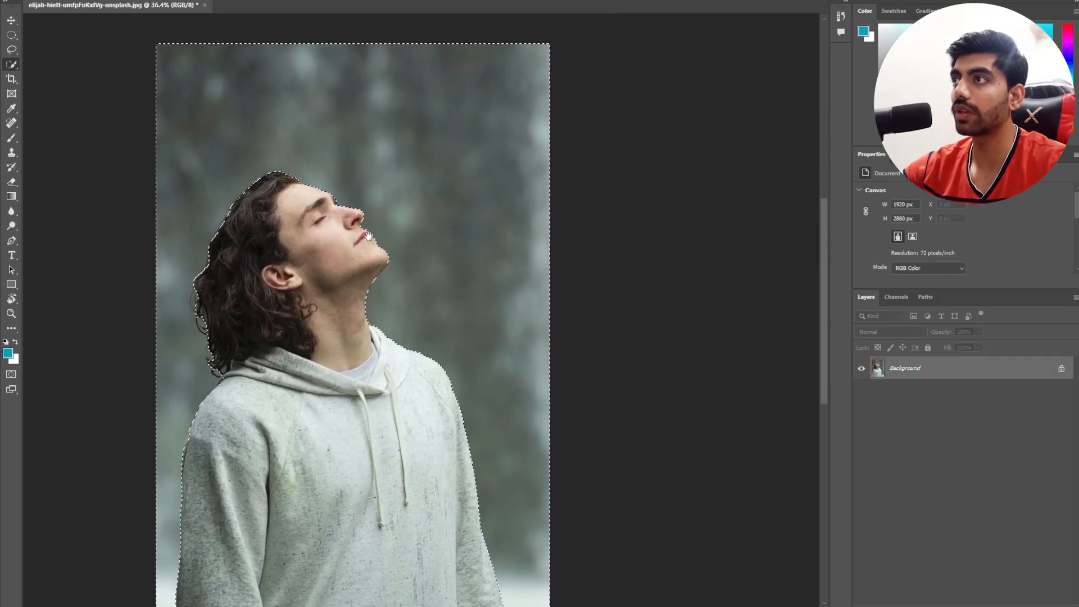
right_click(378, 148)
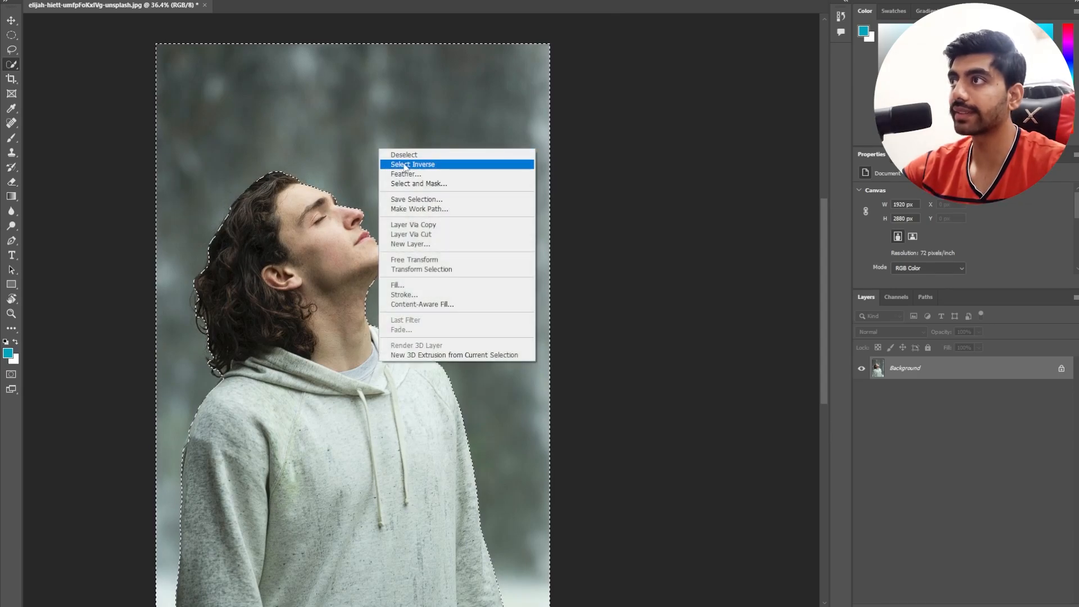
click(448, 166)
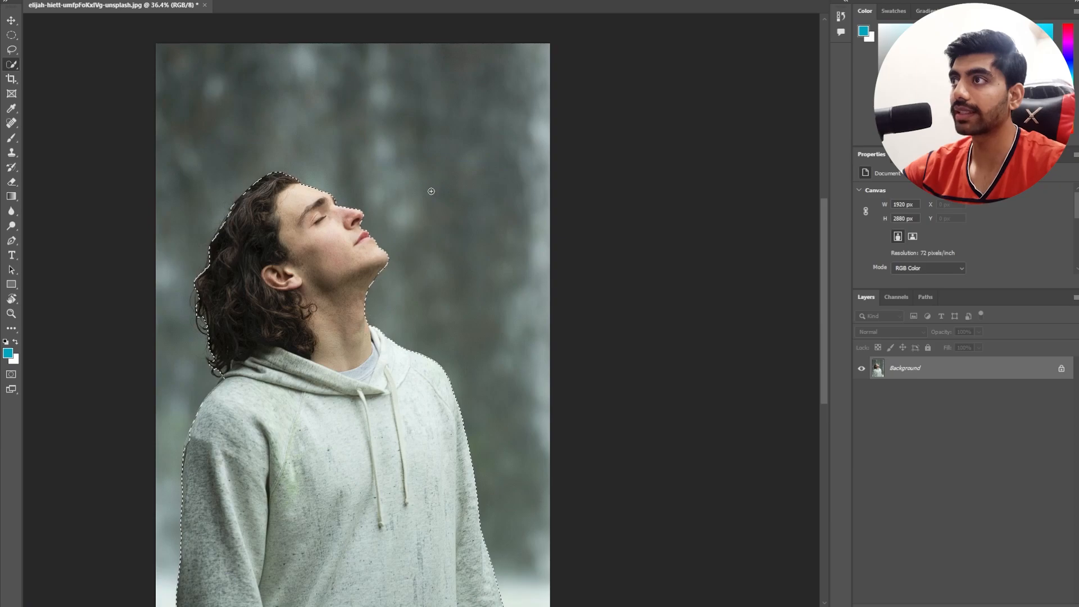
- Refine the selection edge along the hair at the back of the head in Select and Mask with the Refine Edge Brush, and apply it
drag(431, 205, 426, 159)
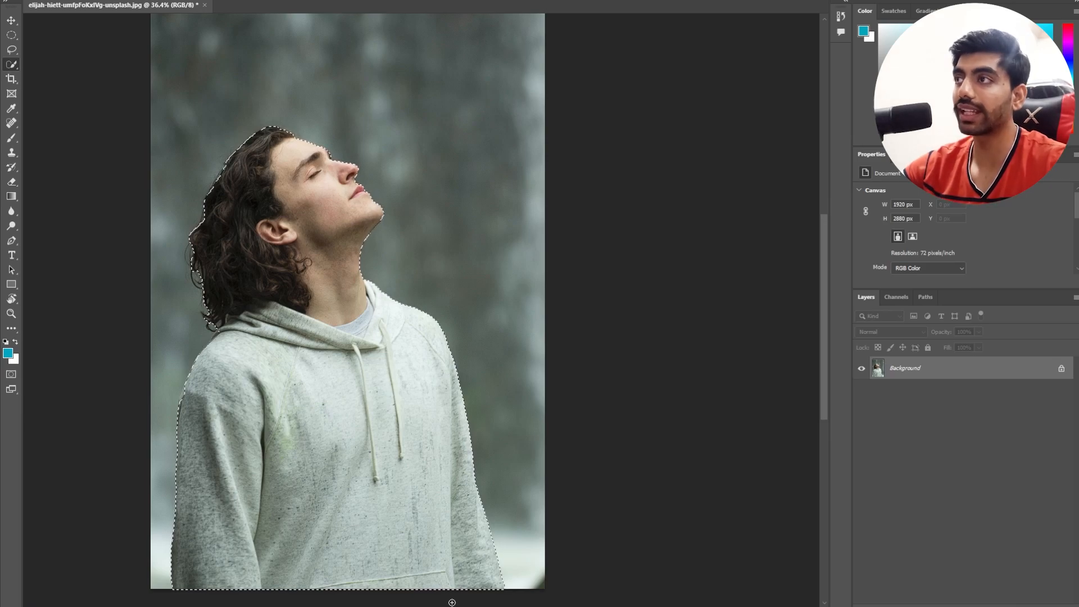
drag(415, 240, 414, 280)
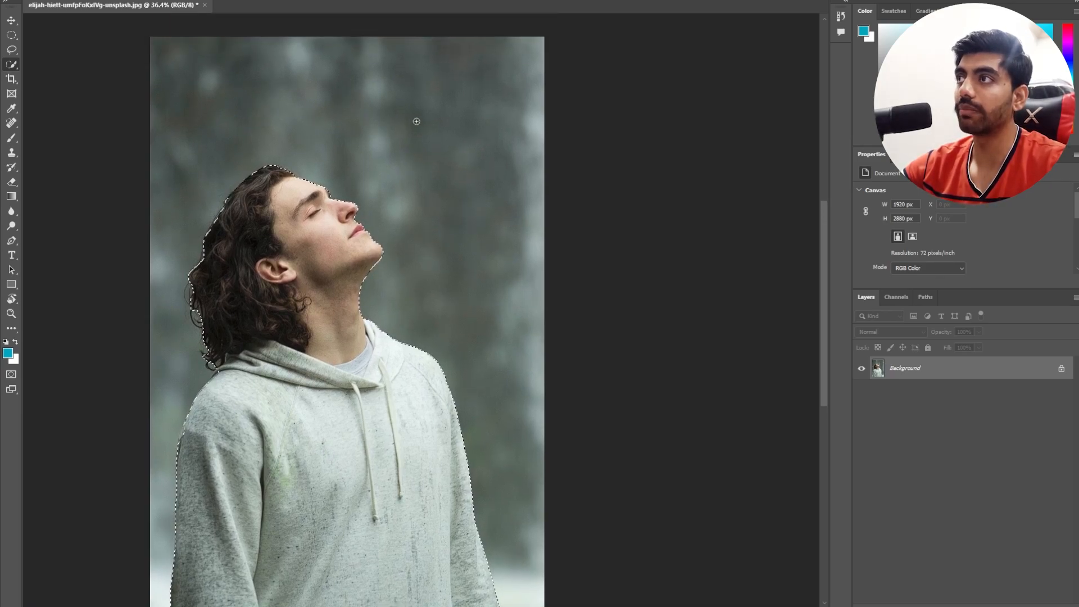
drag(420, 159, 405, 106)
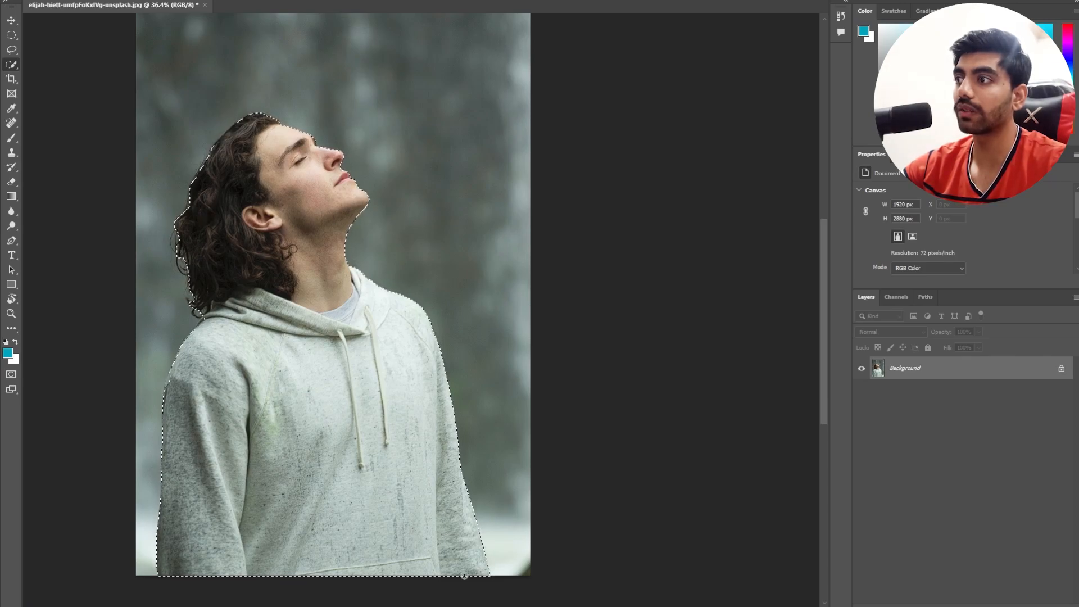
mouse_move(397, 480)
mouse_down()
mouse_move(447, 519)
mouse_move(401, 482)
mouse_up()
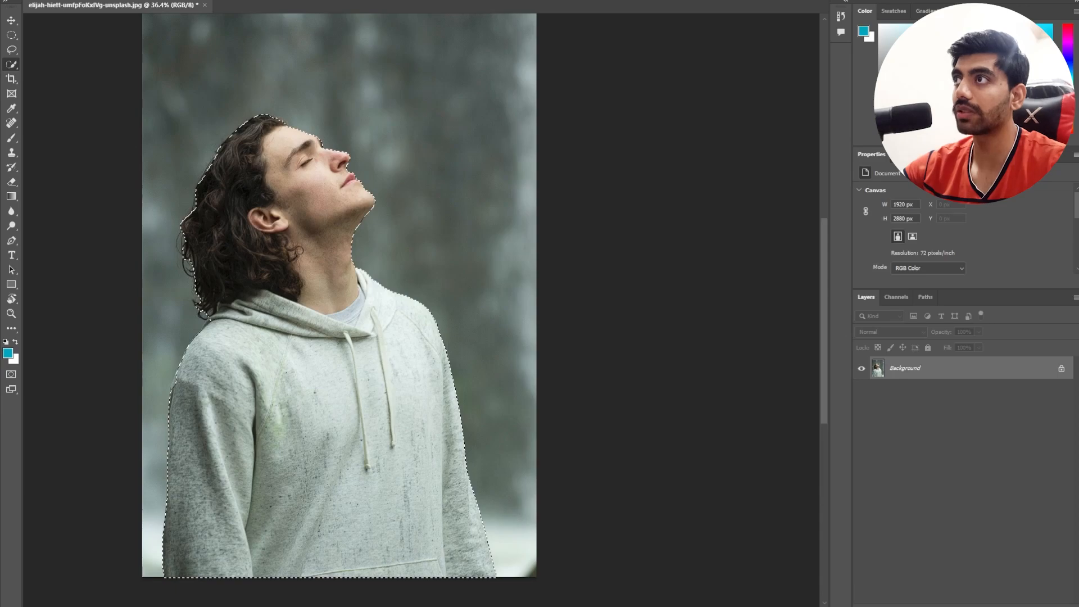
key(alt+ctrl+r)
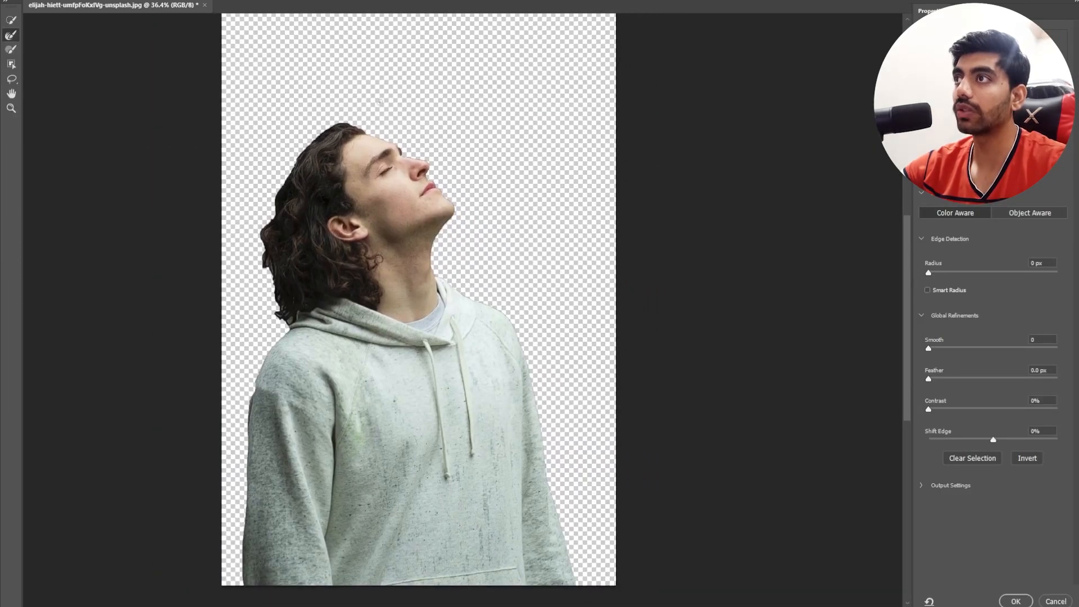
scroll(346, 117, up, 5)
drag(321, 136, 318, 108)
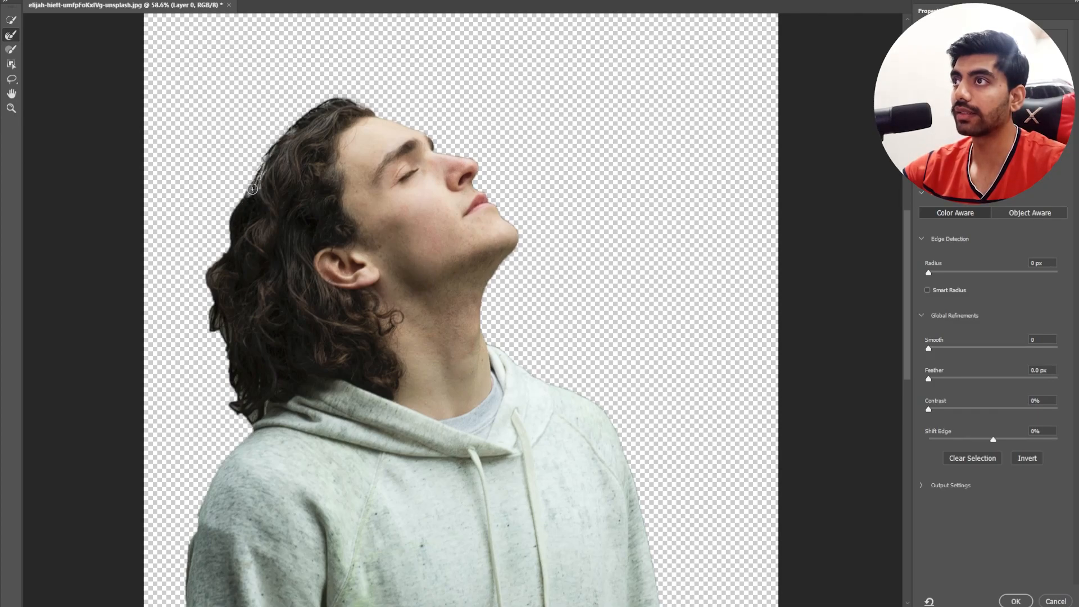
mouse_move(228, 232)
mouse_down()
mouse_move(215, 324)
mouse_move(225, 348)
mouse_move(214, 346)
mouse_move(215, 331)
mouse_move(244, 415)
mouse_move(239, 382)
mouse_up()
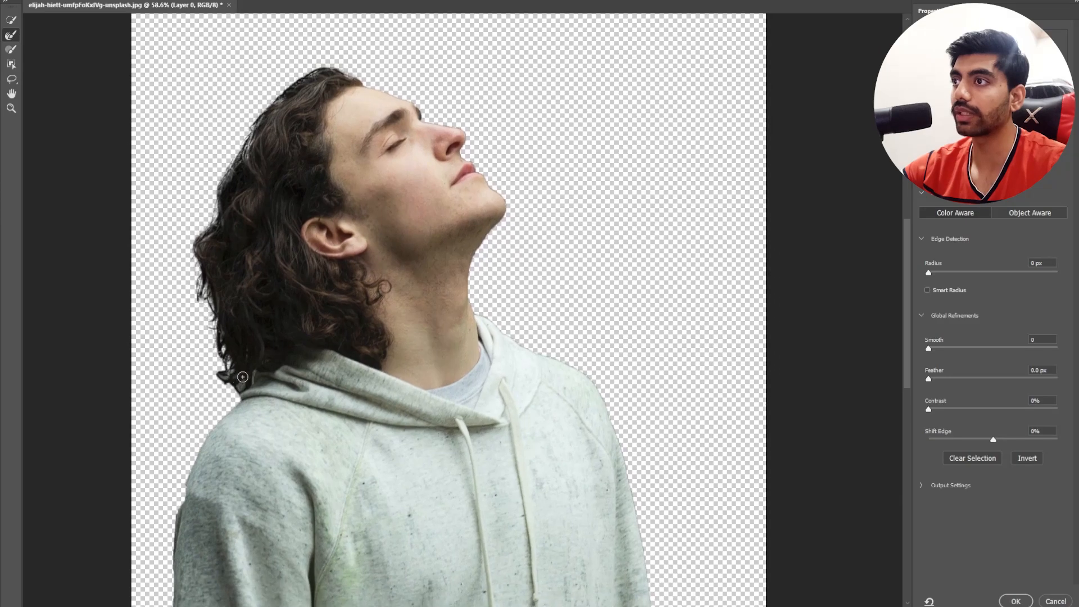
drag(313, 300, 246, 193)
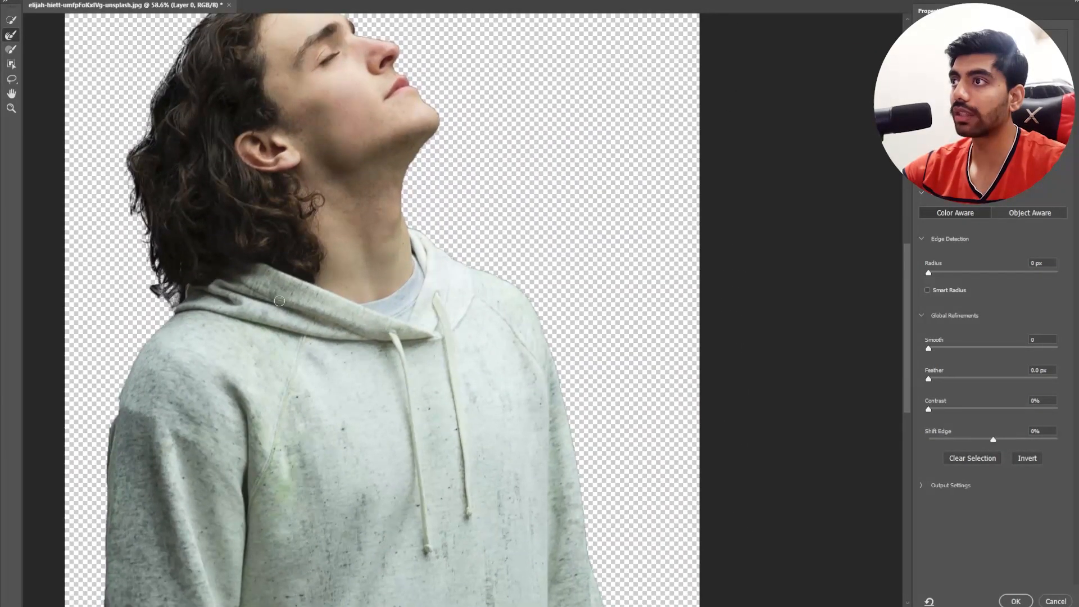
scroll(279, 301, down, 2)
scroll(301, 279, down, 2)
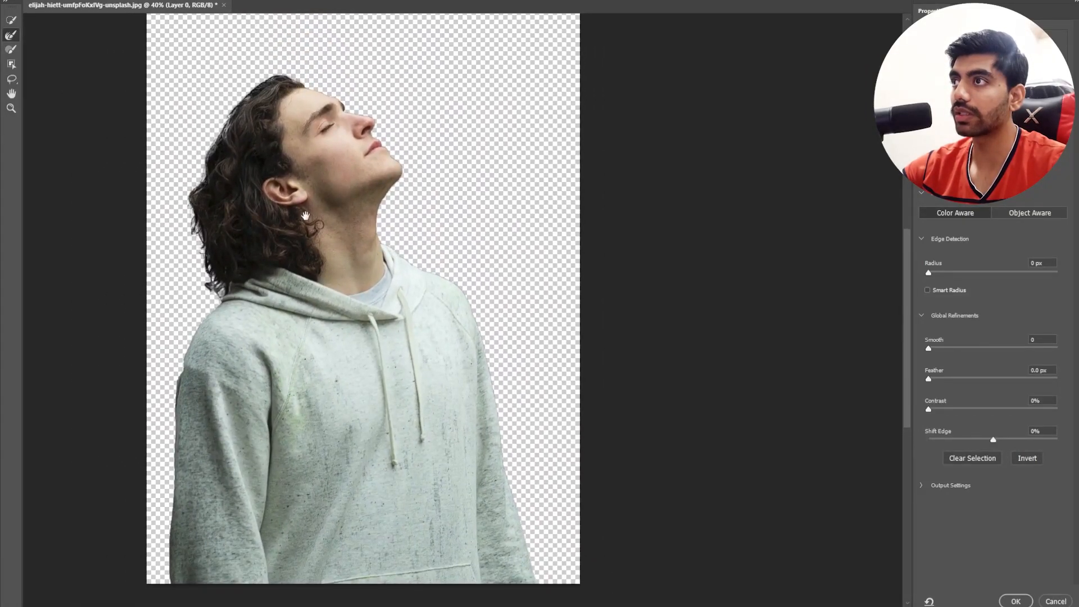
drag(305, 215, 302, 237)
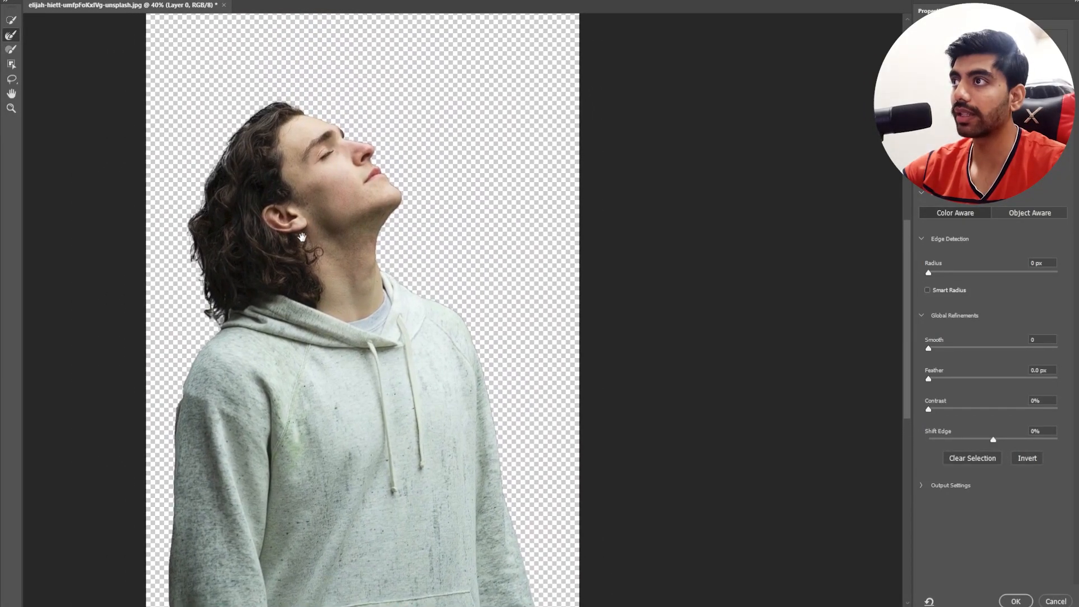
drag(469, 325, 487, 281)
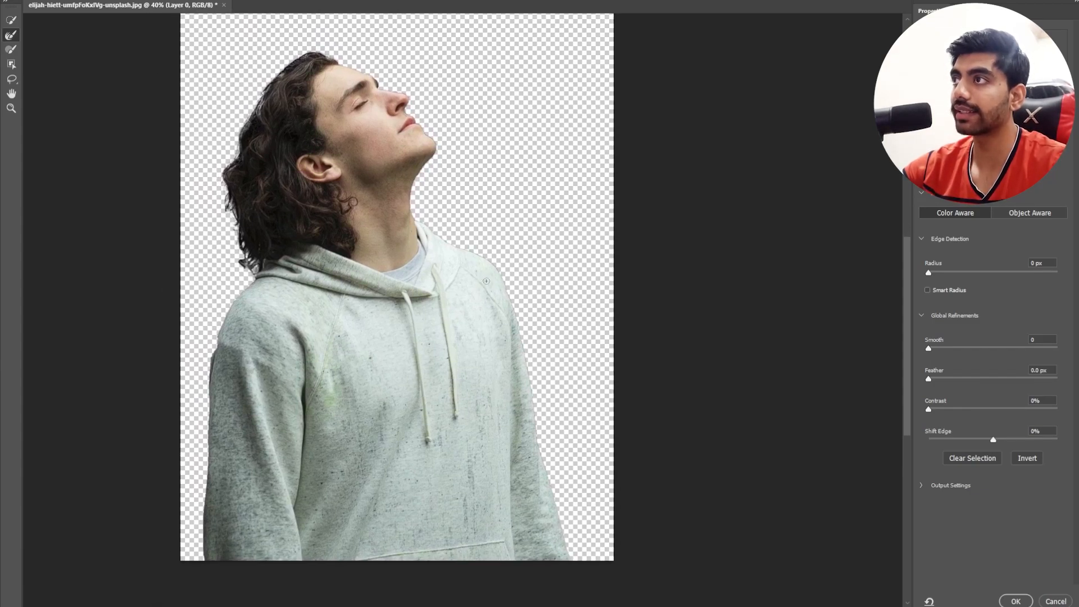
drag(477, 229, 469, 258)
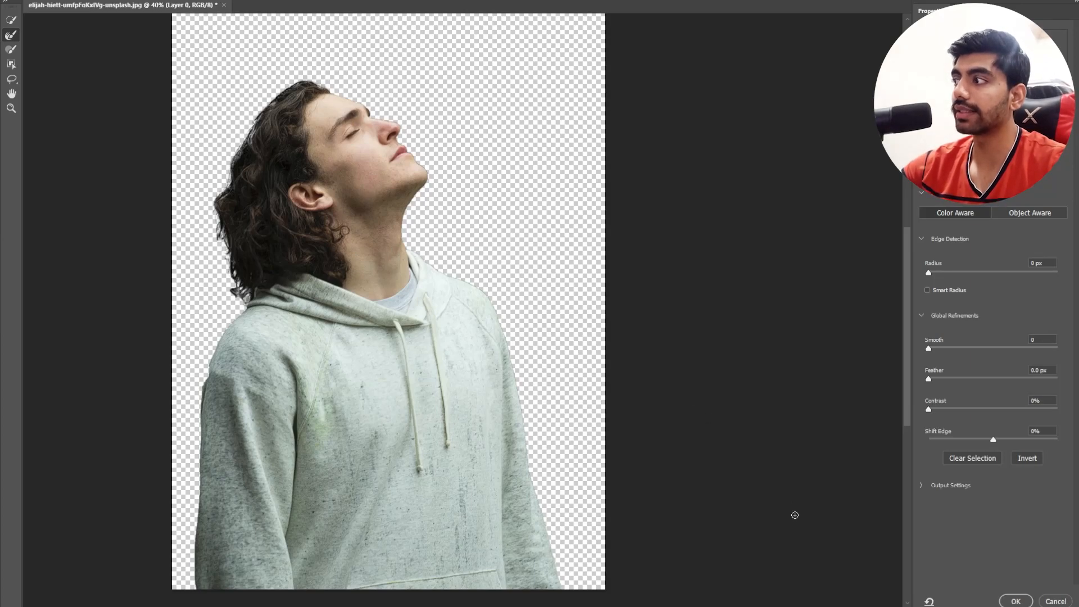
click(1016, 601)
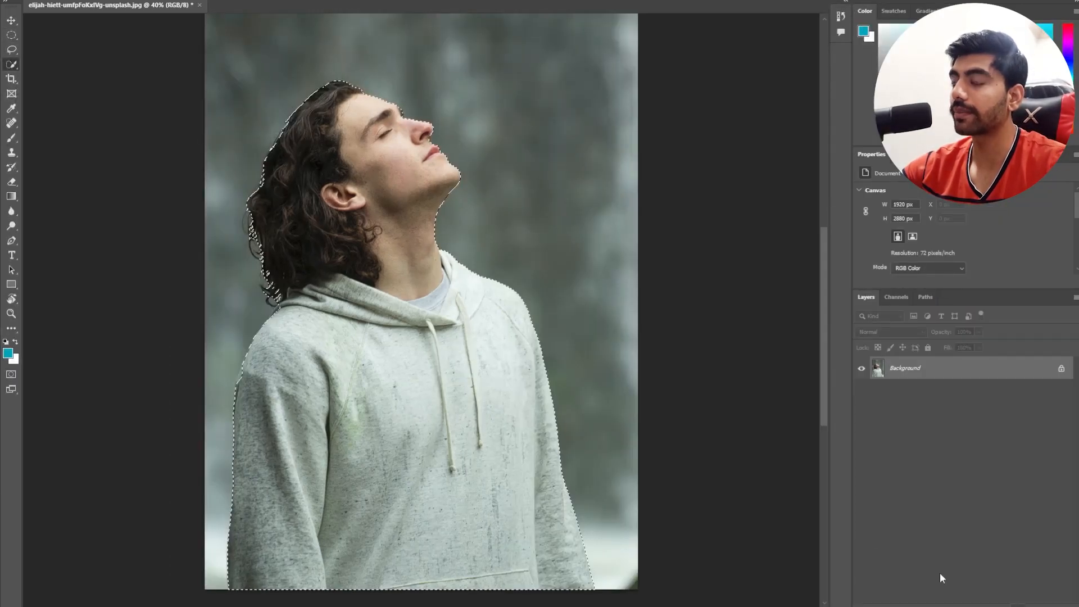
- Add a layer mask from the man's selection to hide the background, and move the cut-out man slightly to the right
drag(528, 186, 451, 181)
scroll(395, 190, down, 2)
drag(352, 167, 349, 223)
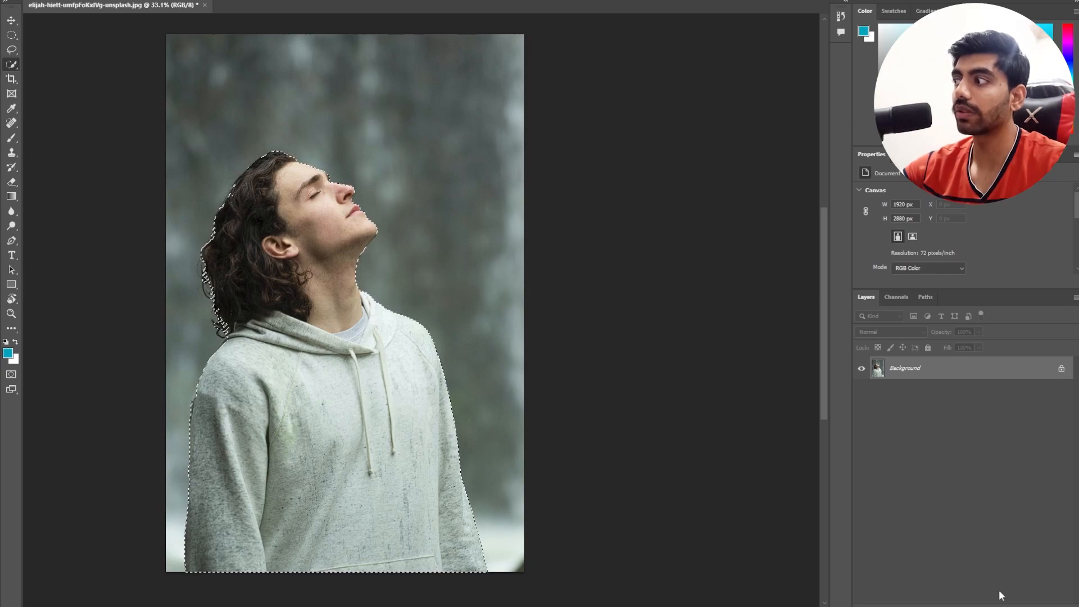
click(999, 606)
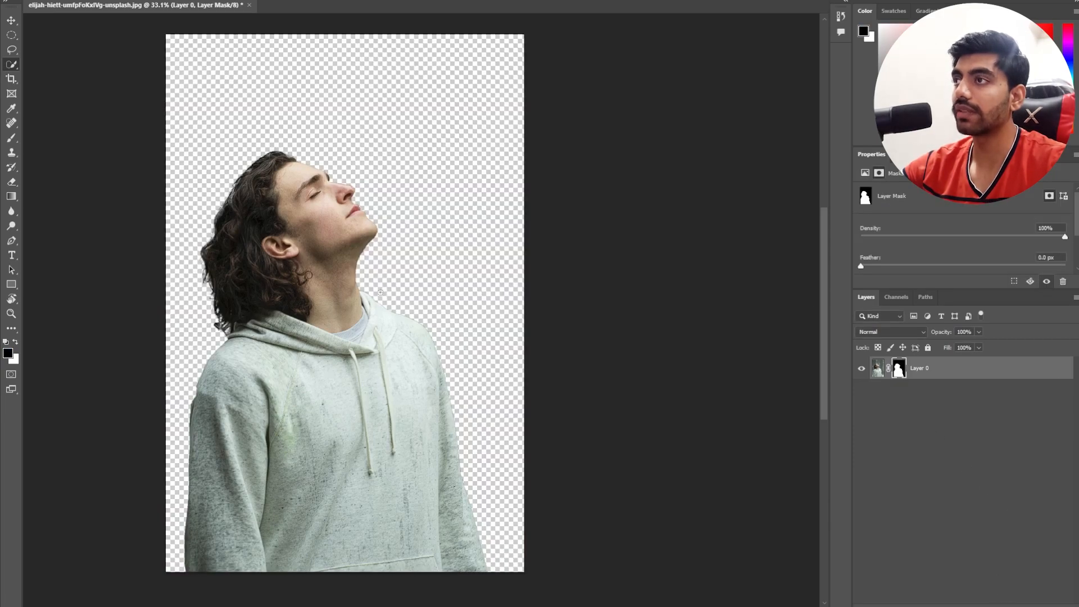
key(v)
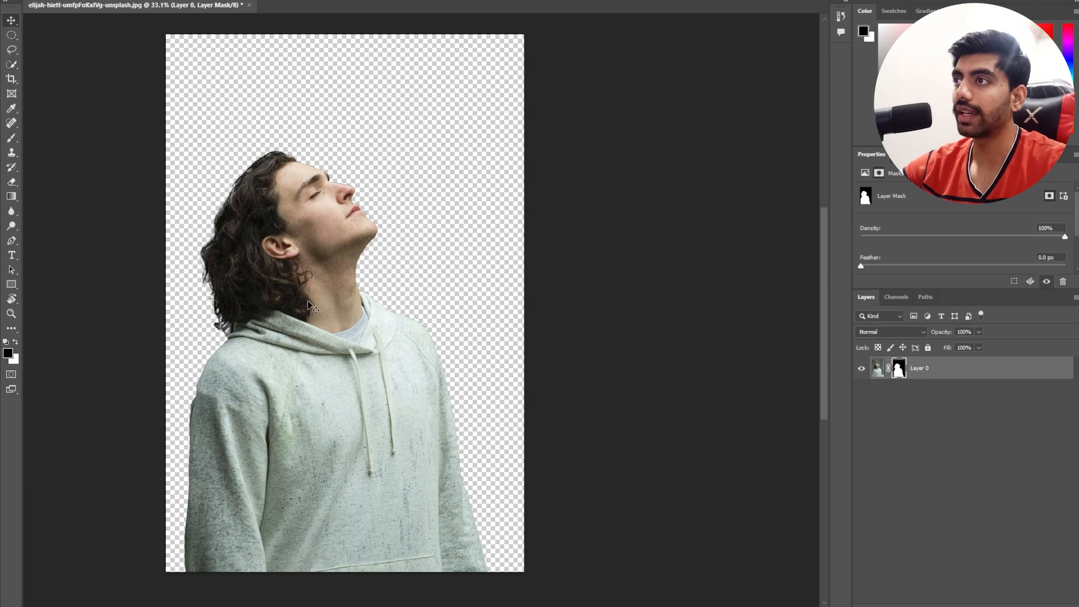
drag(310, 301, 326, 302)
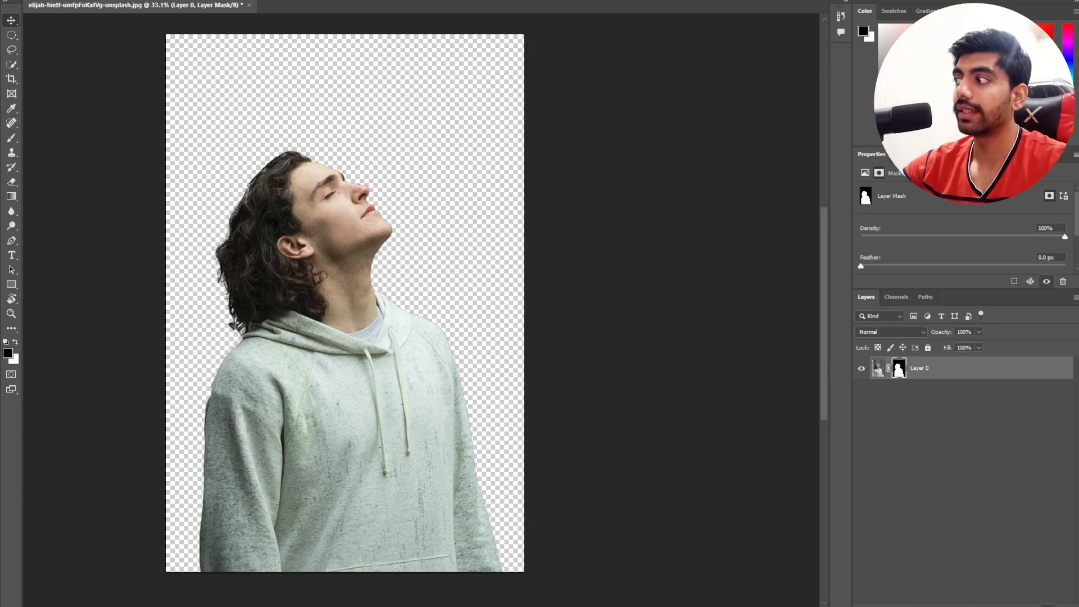
- Create a new layer, name it "background" and place it below the cut-out man's layer
click(1048, 606)
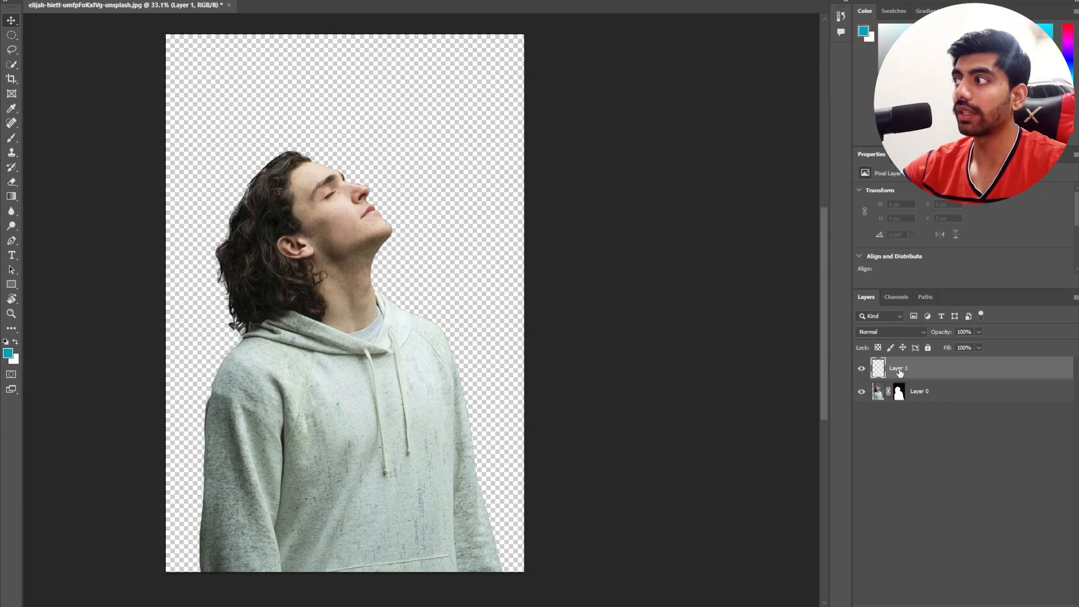
double_click(899, 369)
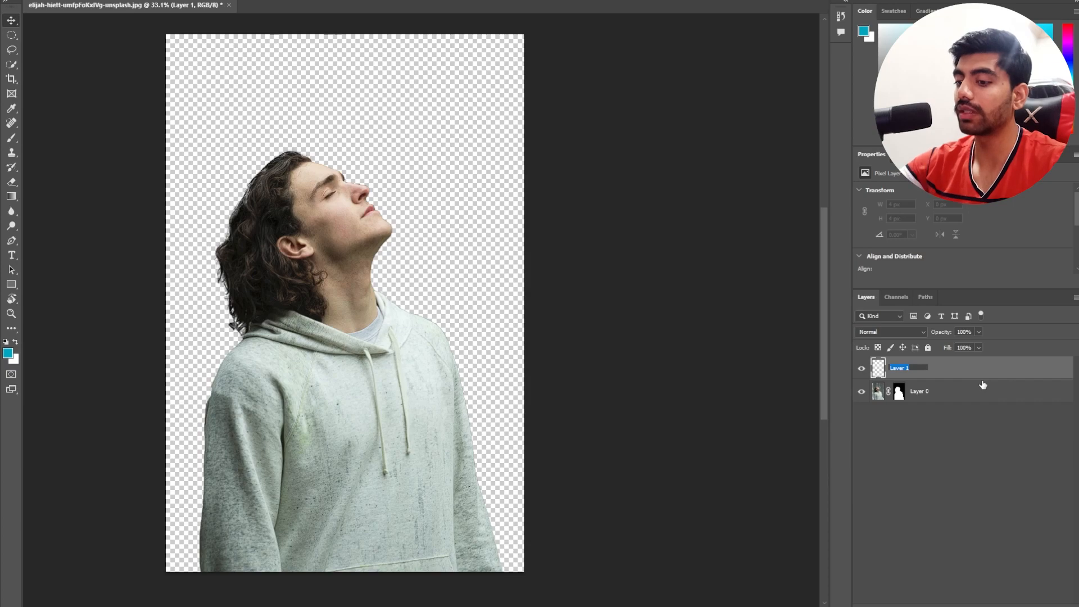
text(ab)
key(BackSpace)
key(BackSpace)
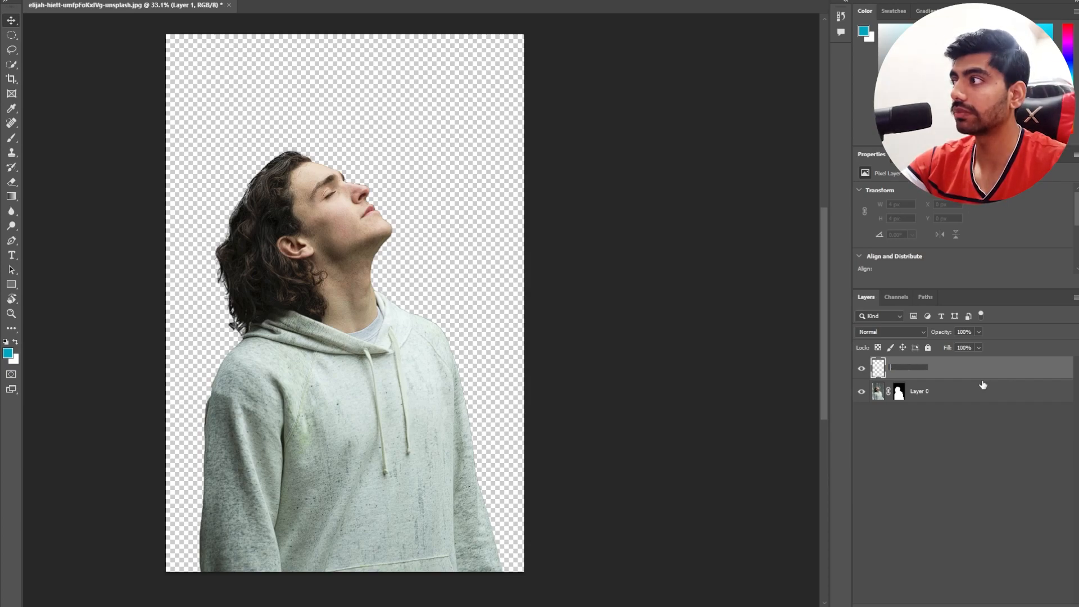
text(backgroun)
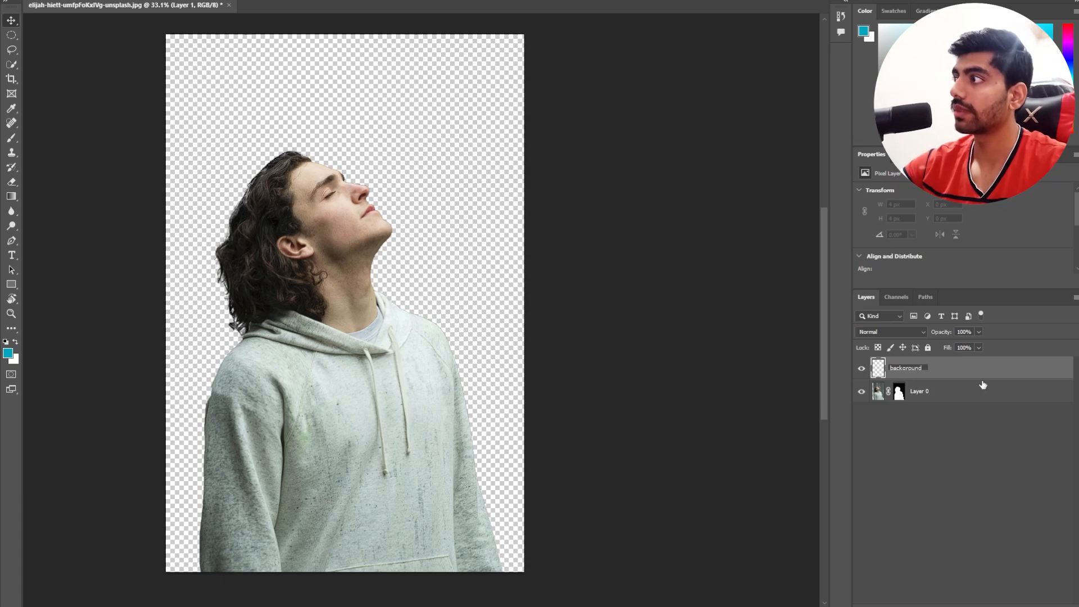
text(d)
click(983, 385)
drag(937, 374, 935, 396)
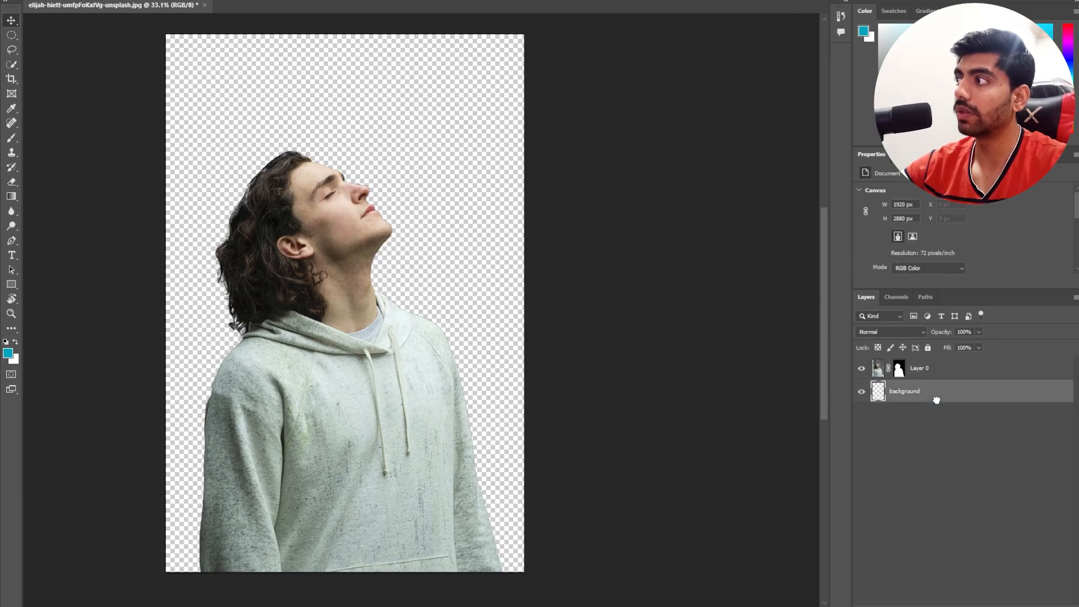
- Rename the cut-out man's layer to "model"
double_click(920, 368)
text(mos)
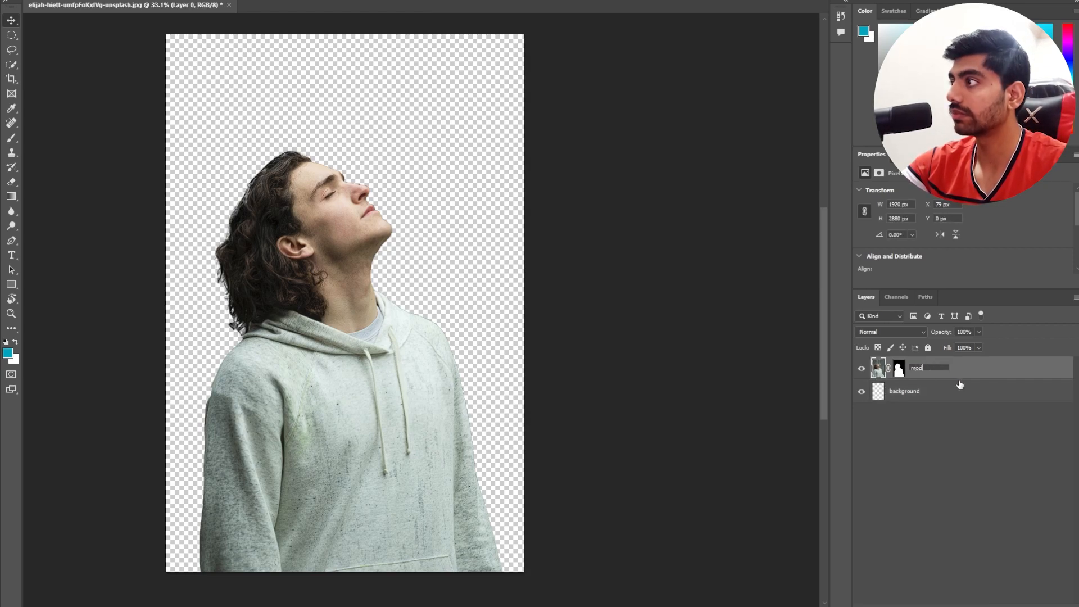
text(el)
click(957, 433)
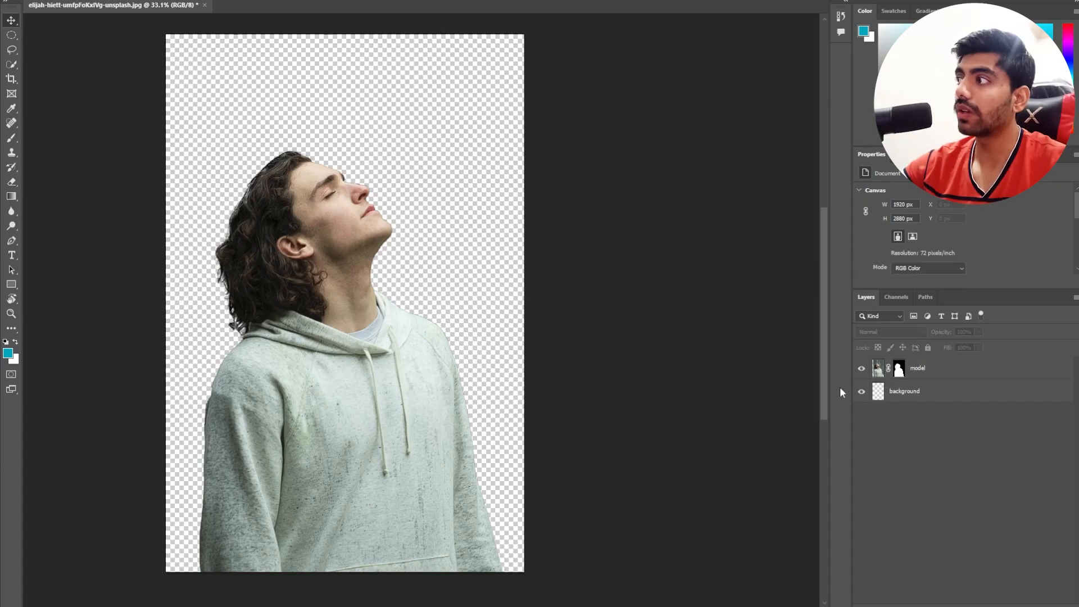
- Select the background layer and set the foreground color to light blue, 92e7f4
click(880, 396)
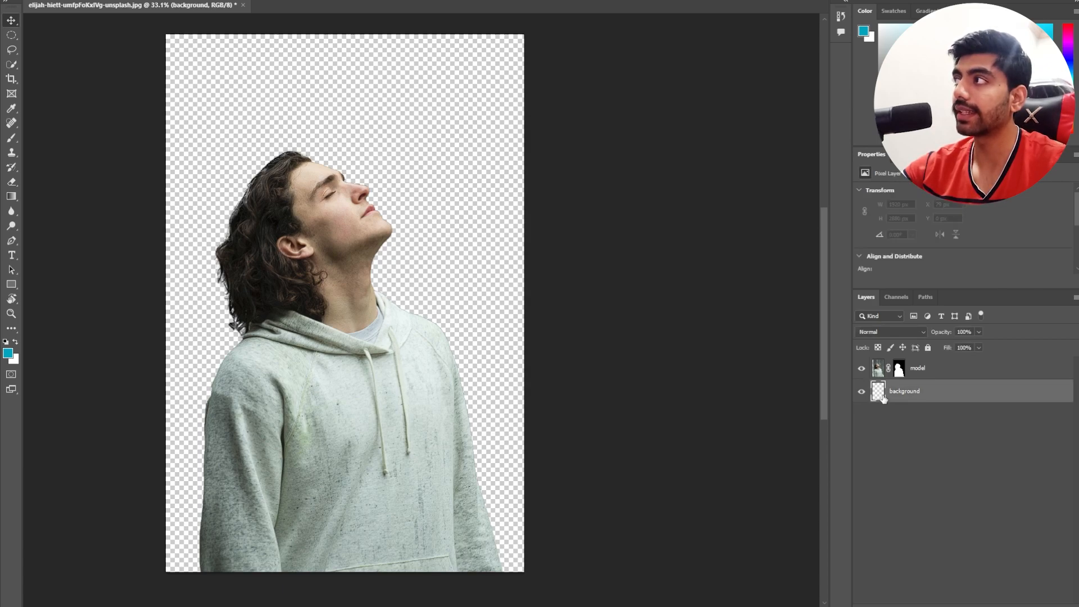
click(8, 354)
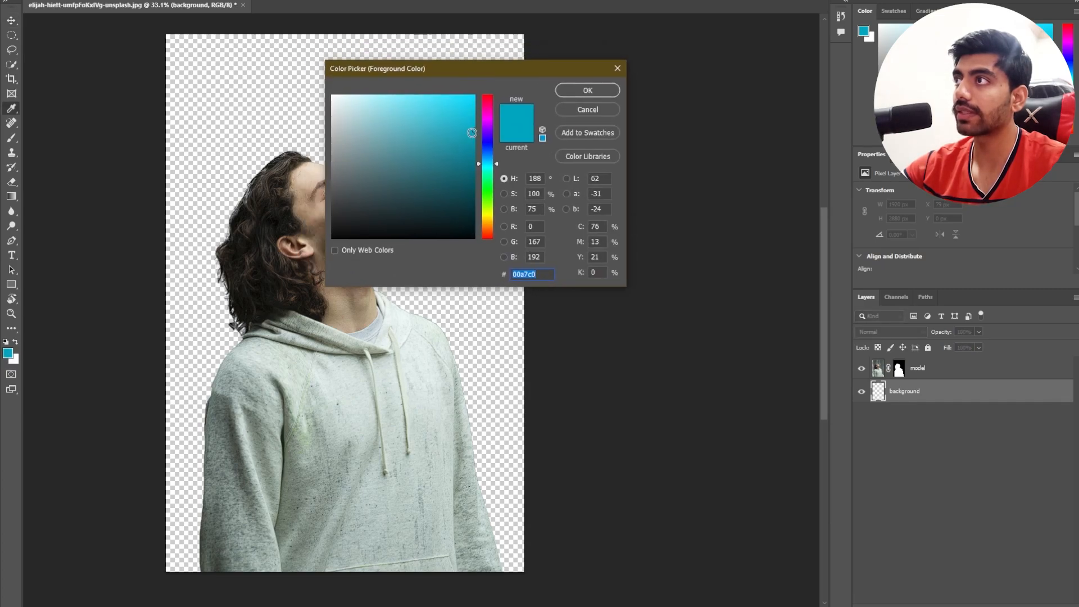
click(401, 99)
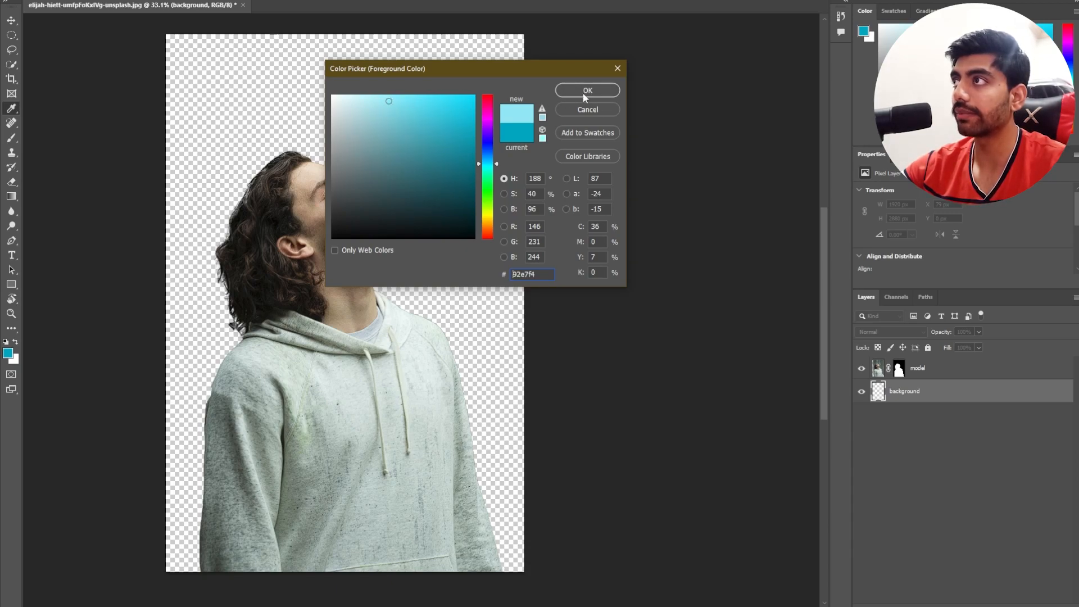
click(583, 93)
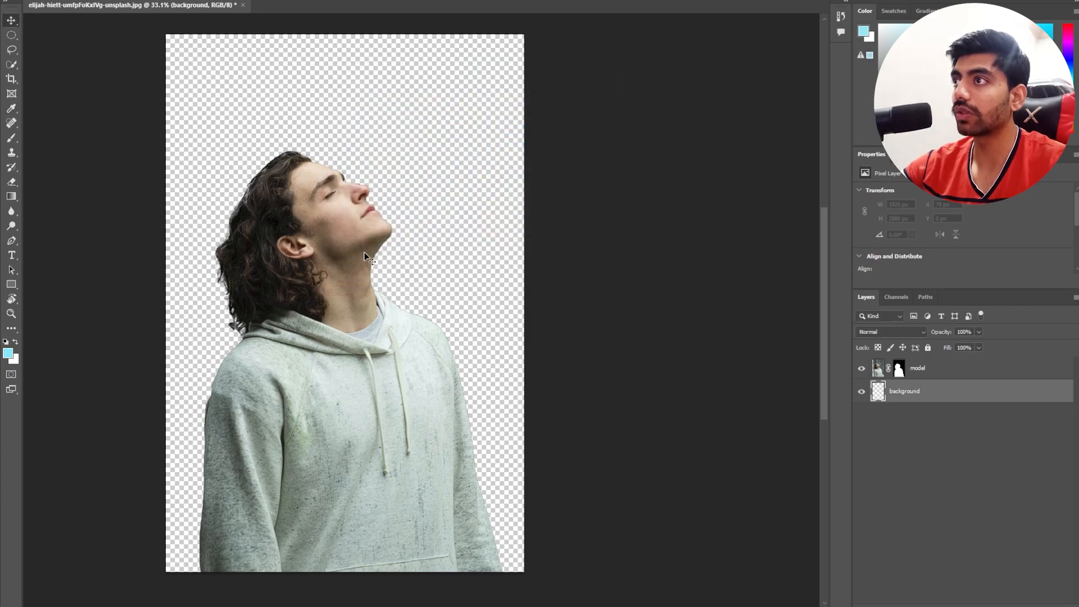
- Try painting the background layer light blue with a large soft round brush, and undo the strokes
key(b)
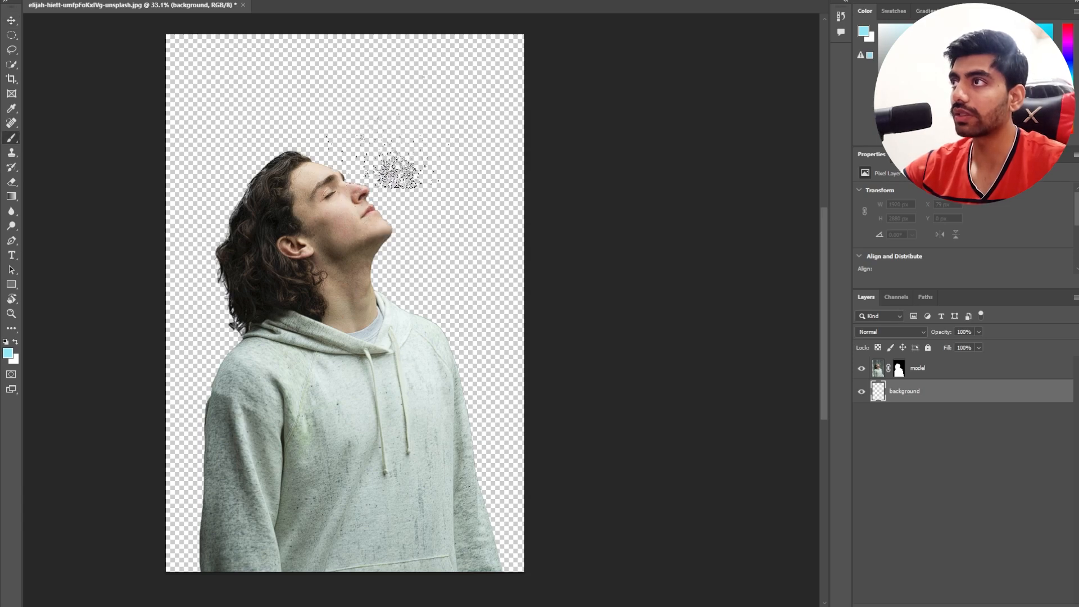
right_click(391, 132)
click(403, 221)
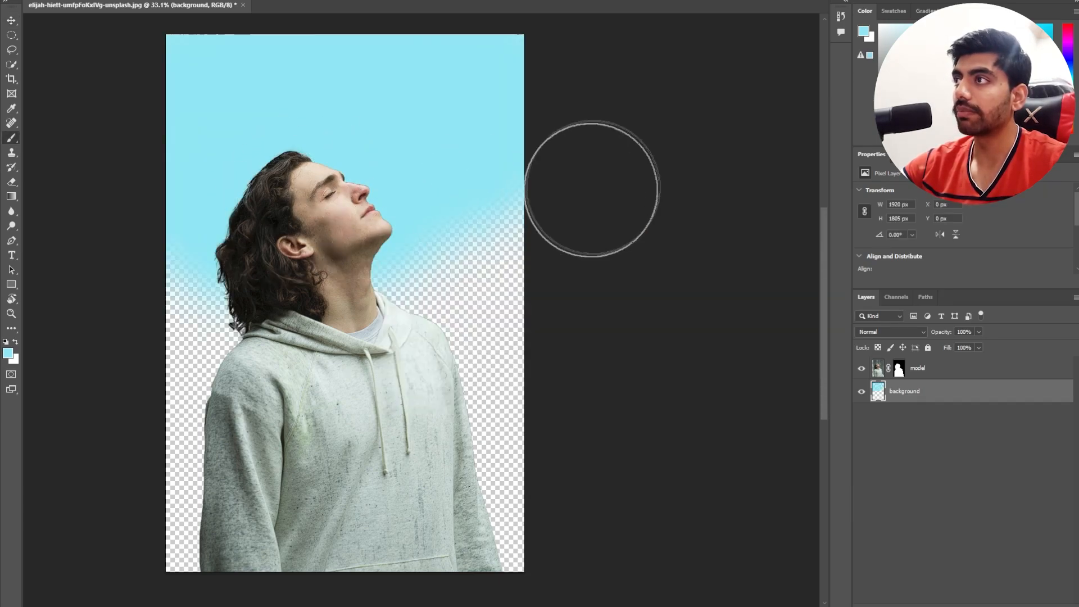
mouse_move(590, 188)
mouse_down()
mouse_move(303, 296)
mouse_move(417, 315)
mouse_move(334, 393)
mouse_move(541, 310)
mouse_move(511, 344)
mouse_move(190, 411)
mouse_move(123, 465)
mouse_move(212, 464)
mouse_move(398, 492)
mouse_move(540, 486)
mouse_move(490, 492)
mouse_move(451, 475)
mouse_move(258, 491)
mouse_up()
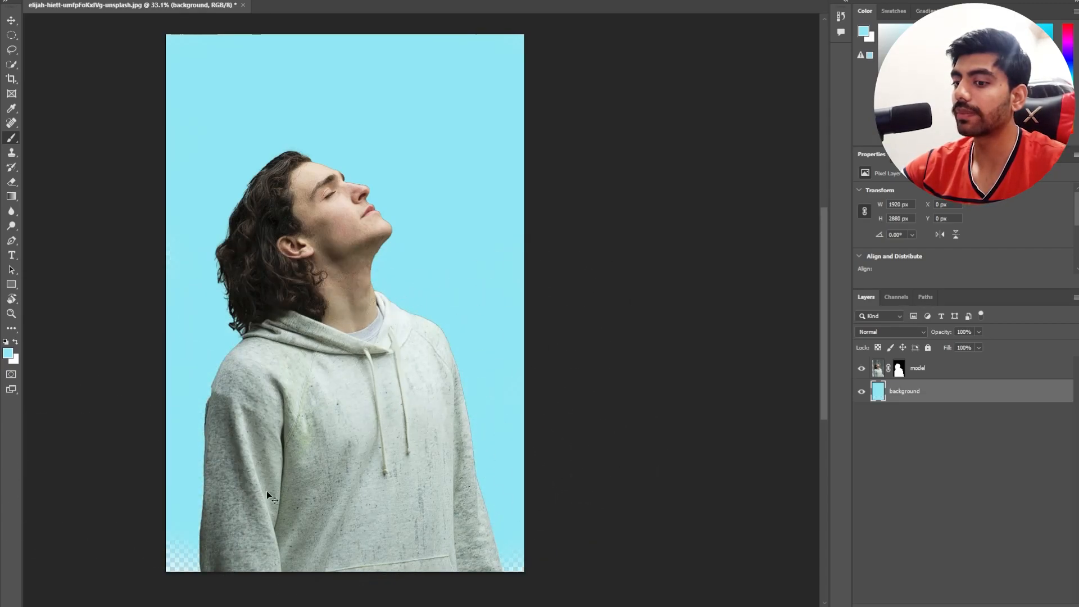
key(ctrl+z)
key(ctrl+z)
key(ctrl+z)
key(ctrl+z)
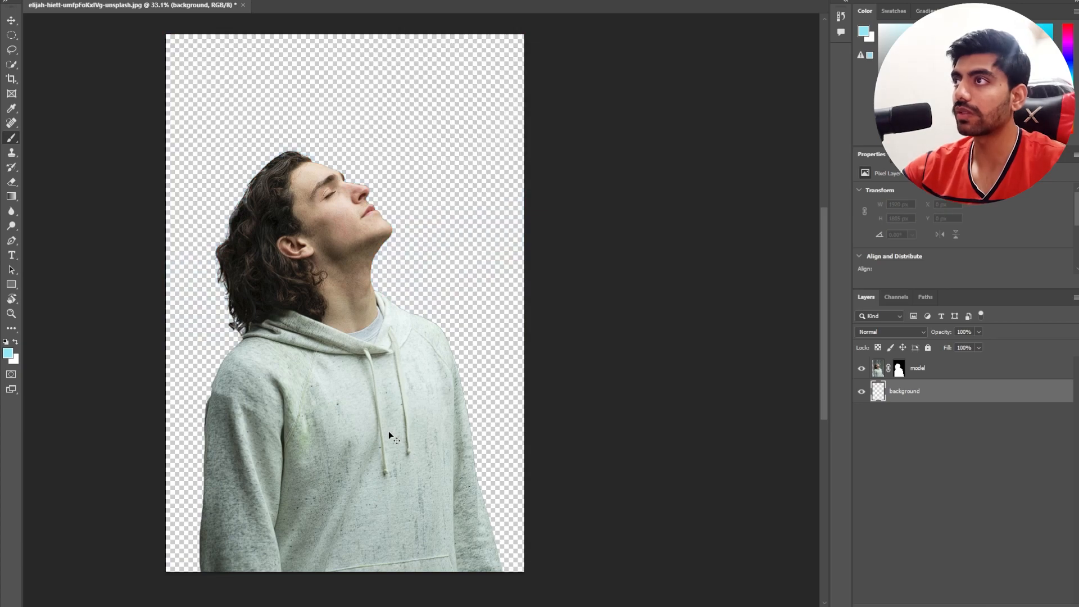
- Fill the whole background layer with the light blue foreground color
key(space)
mouse_move(367, 357)
mouse_down()
mouse_move(340, 354)
mouse_move(370, 349)
mouse_move(375, 367)
mouse_up()
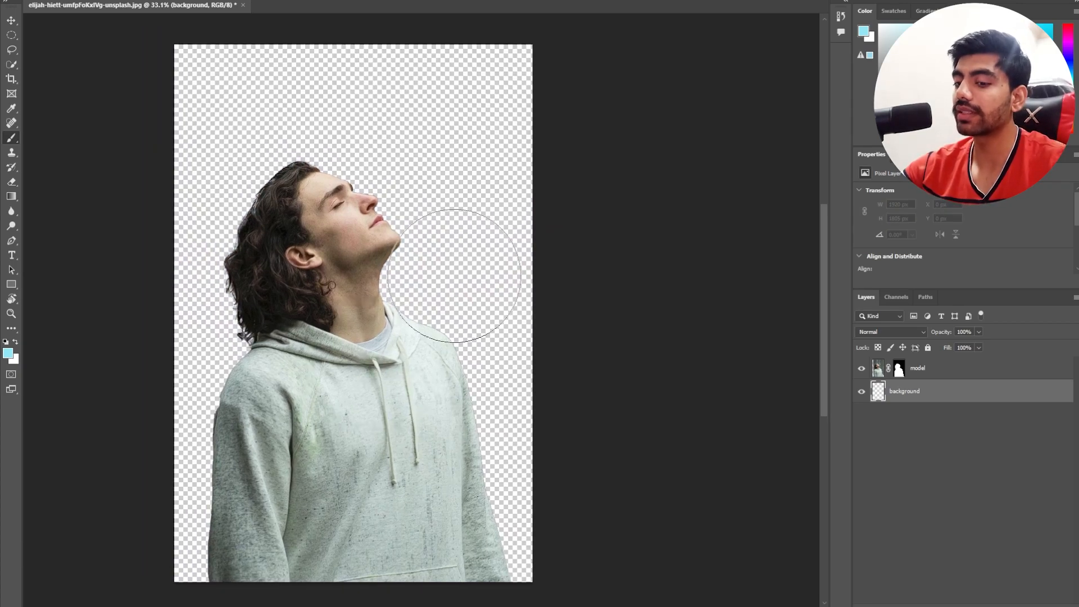
key(alt+BackSpace)
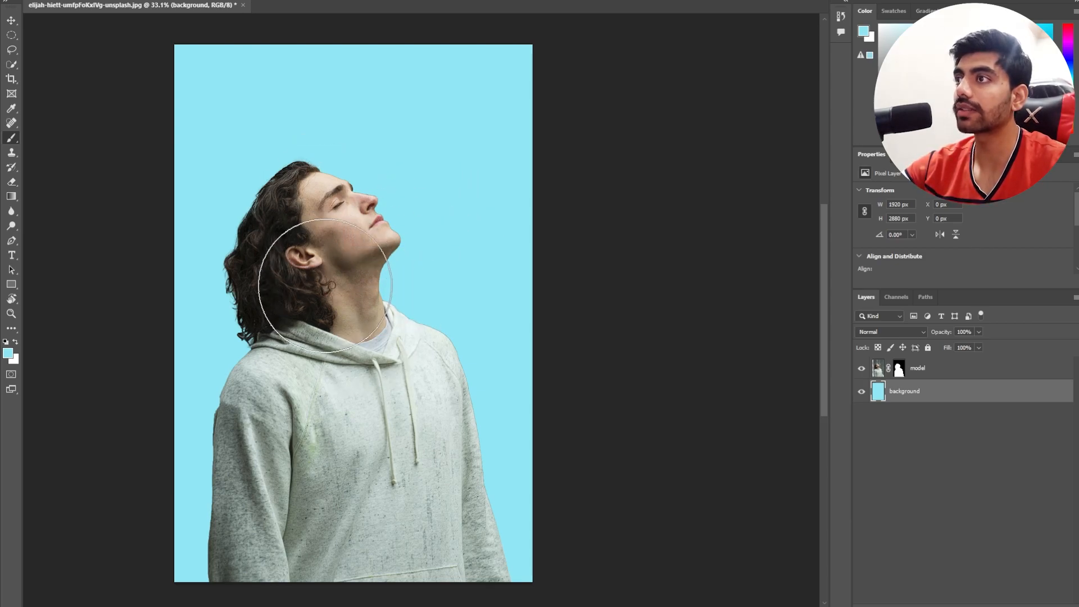
- Scale the man down to about 1409 by 2114 px and place him in the upper middle of the canvas
key(v)
drag(326, 313, 326, 198)
key(ctrl+t)
drag(552, 475, 497, 413)
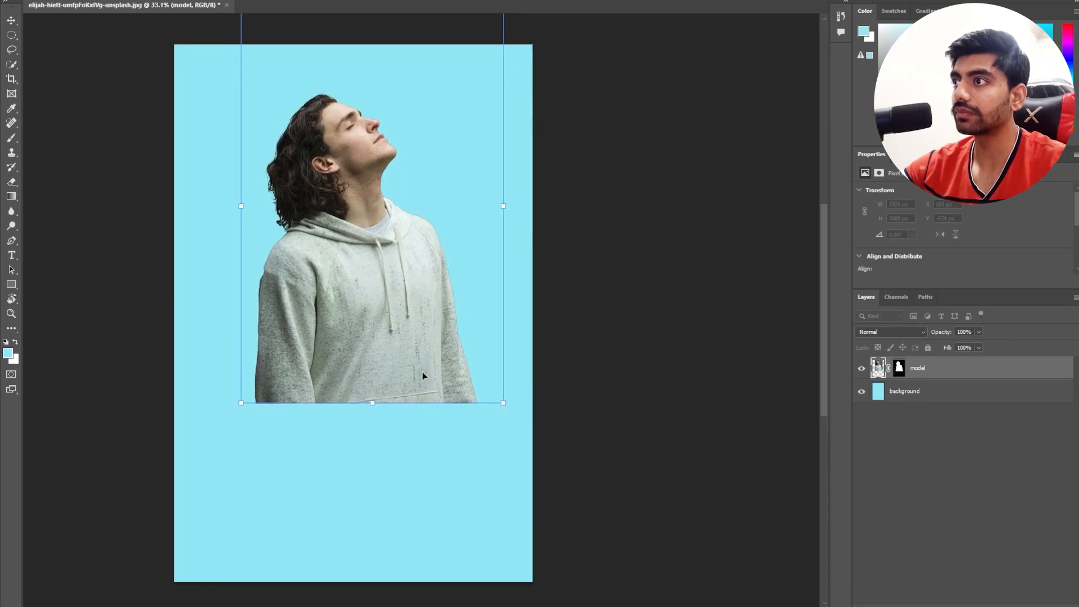
drag(396, 337, 388, 366)
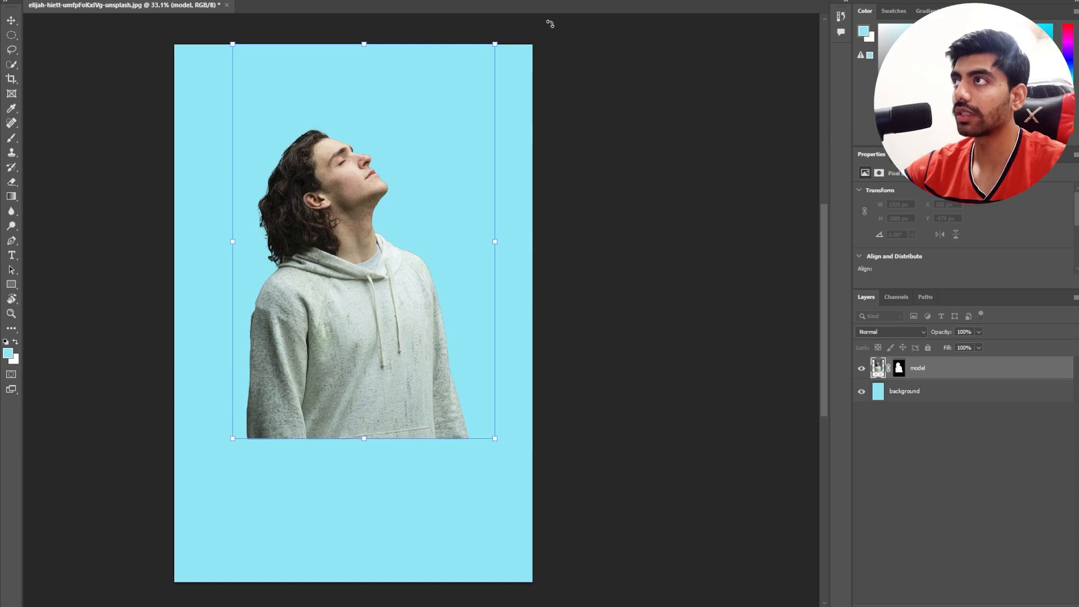
key(Return)
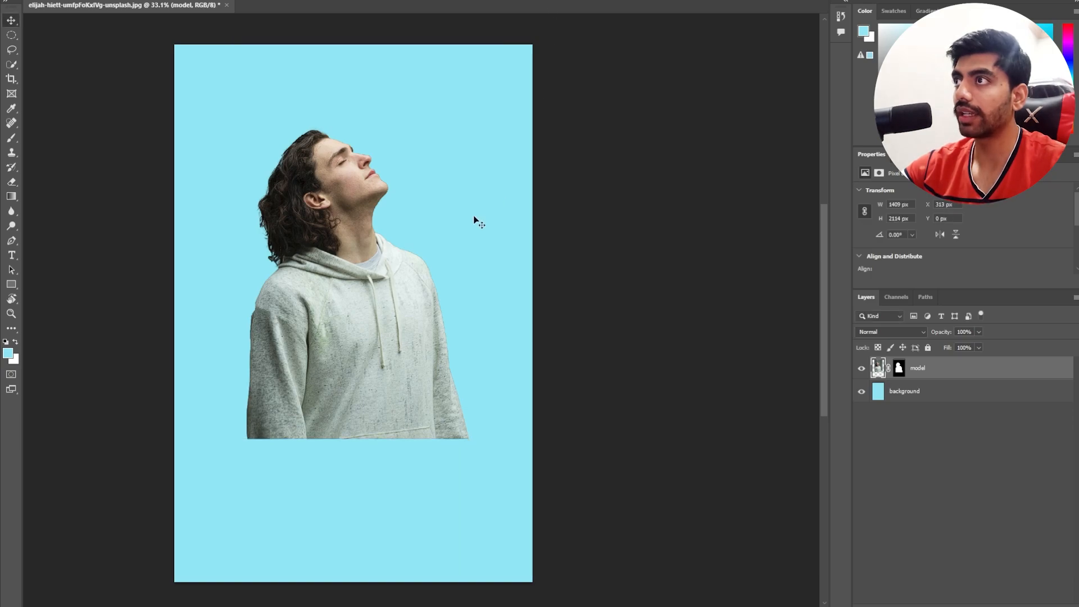
- Switch to the Explosion_Brushes folder in File Explorer and place dripping.png into the Photoshop composition
drag(422, 225, 398, 237)
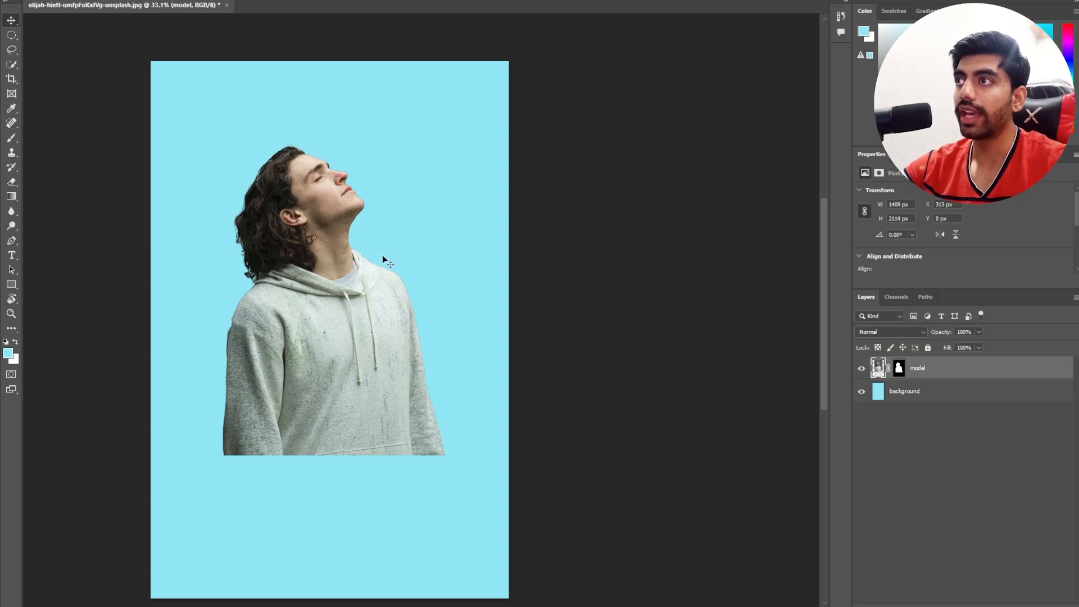
key(alt+Tab)
drag(695, 179, 800, 93)
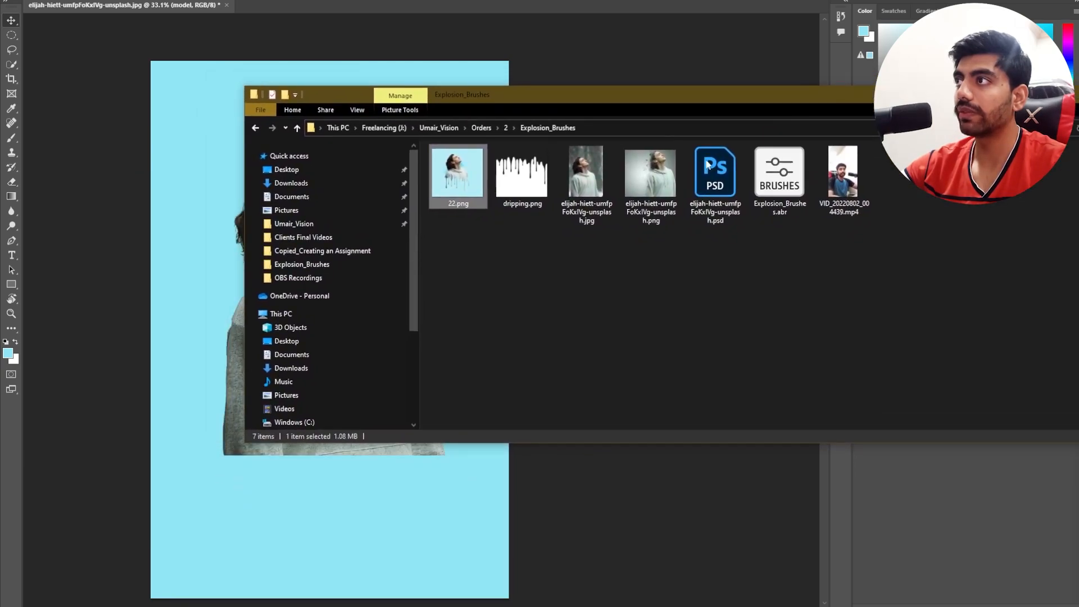
drag(516, 181, 216, 334)
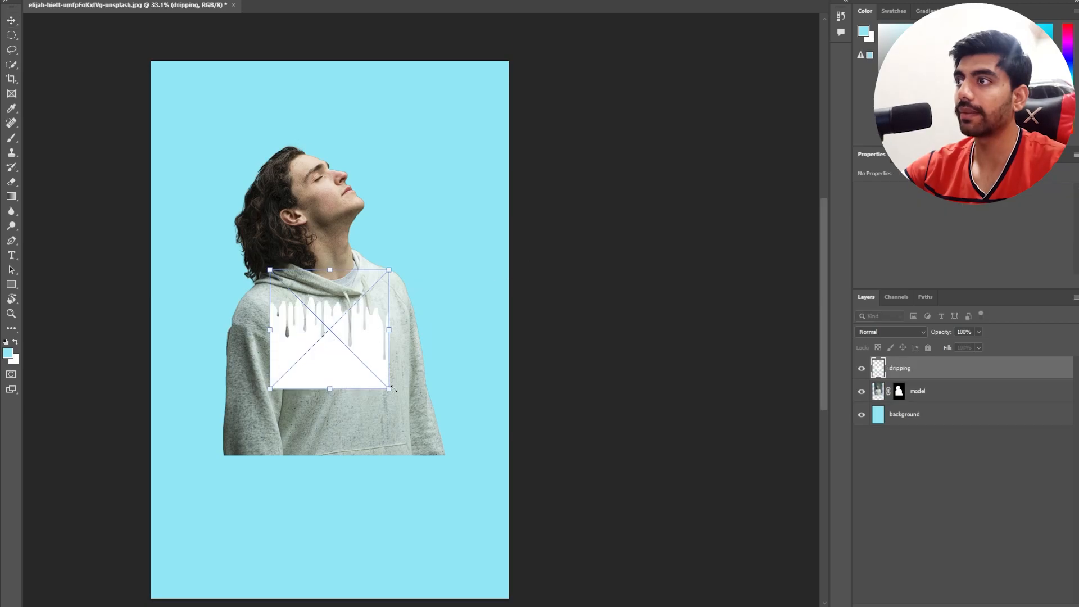
- Enlarge the dripping image to about 1150 px wide and position it over the lower part of the hoodie
drag(389, 390, 424, 424)
drag(380, 361, 389, 448)
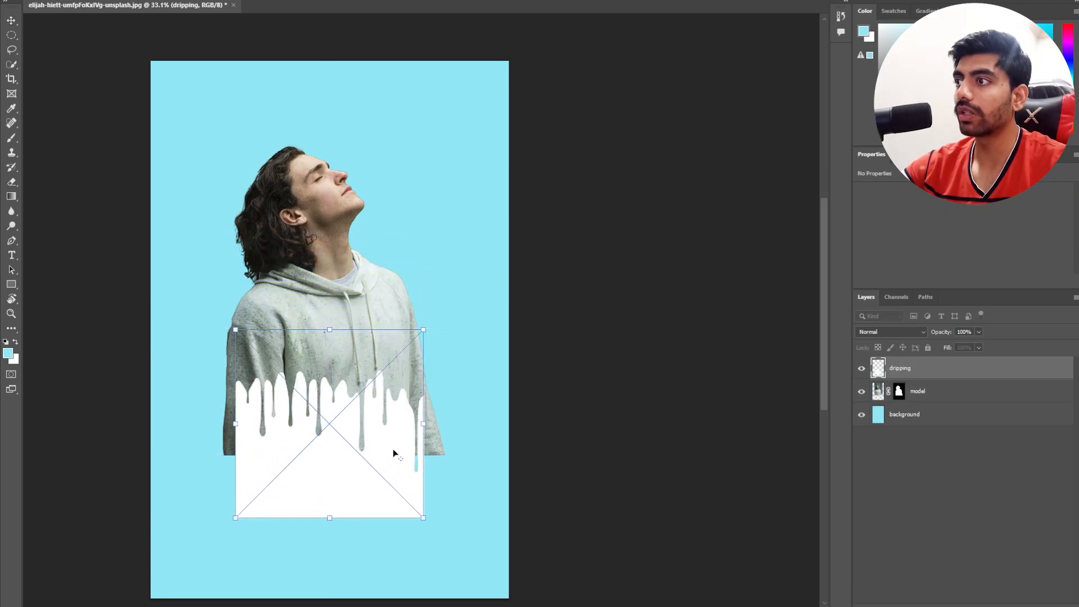
drag(426, 526, 441, 537)
drag(423, 502, 436, 522)
drag(418, 473, 416, 456)
scroll(376, 420, up, 1)
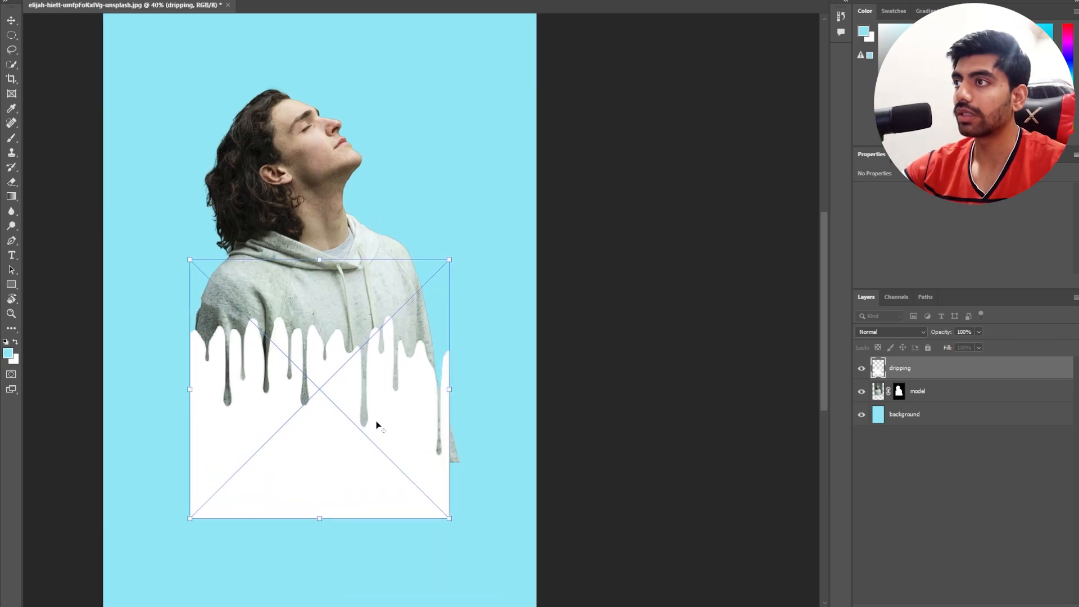
key(Return)
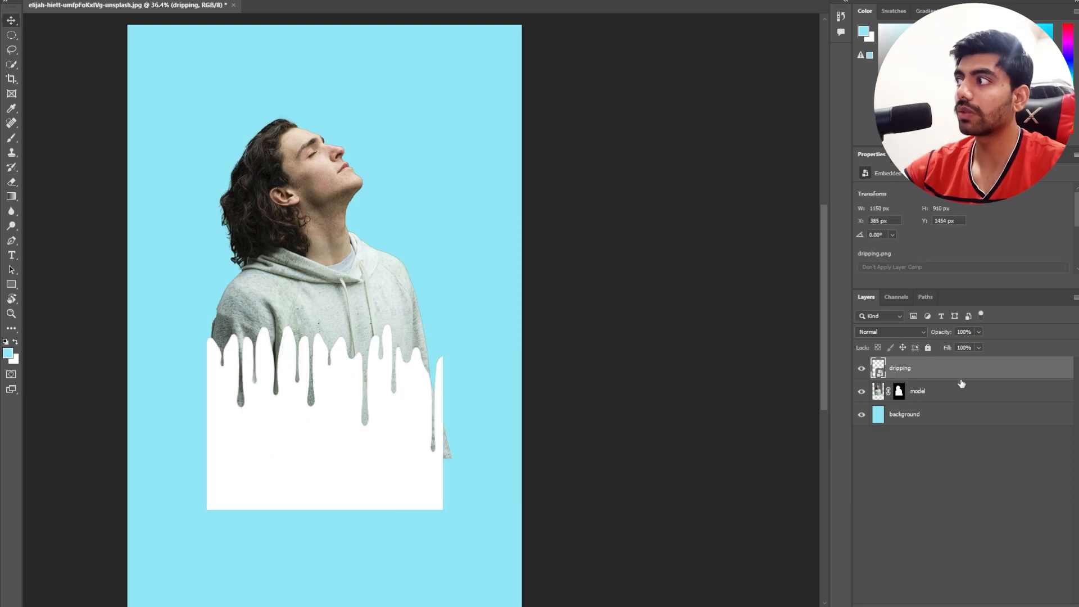
- Load the dripping layer as a selection, hide that layer, fill the selection with black on the model's mask, and deselect
ctrl+click(878, 369)
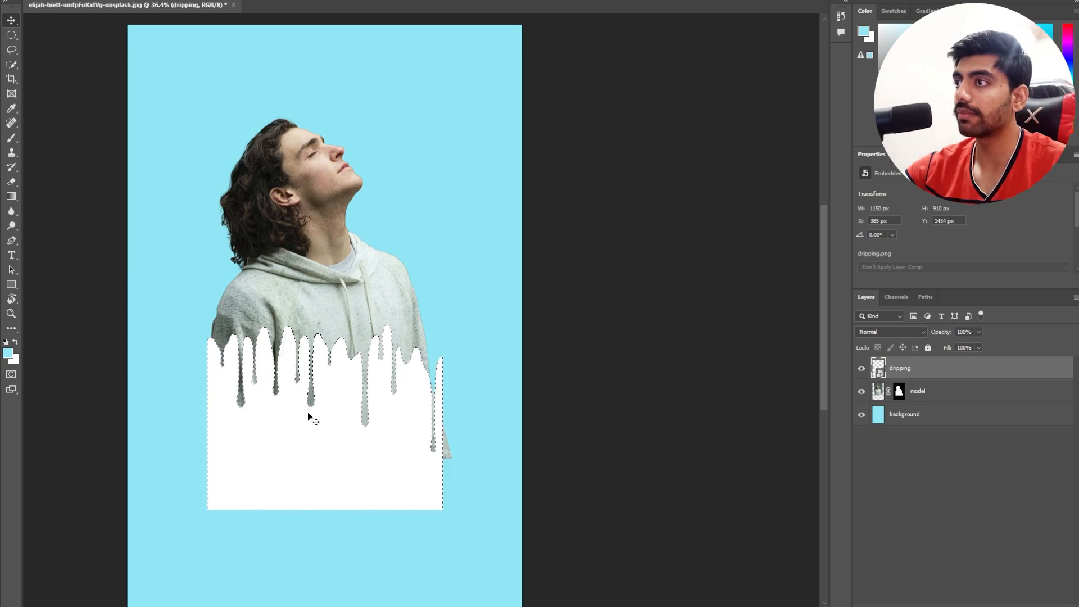
click(900, 391)
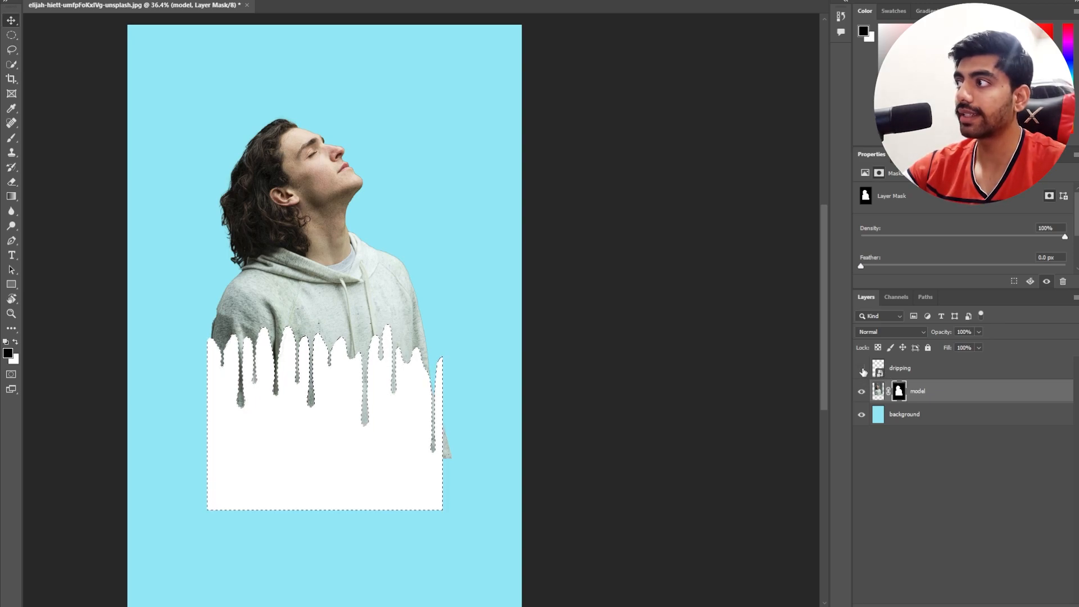
click(862, 369)
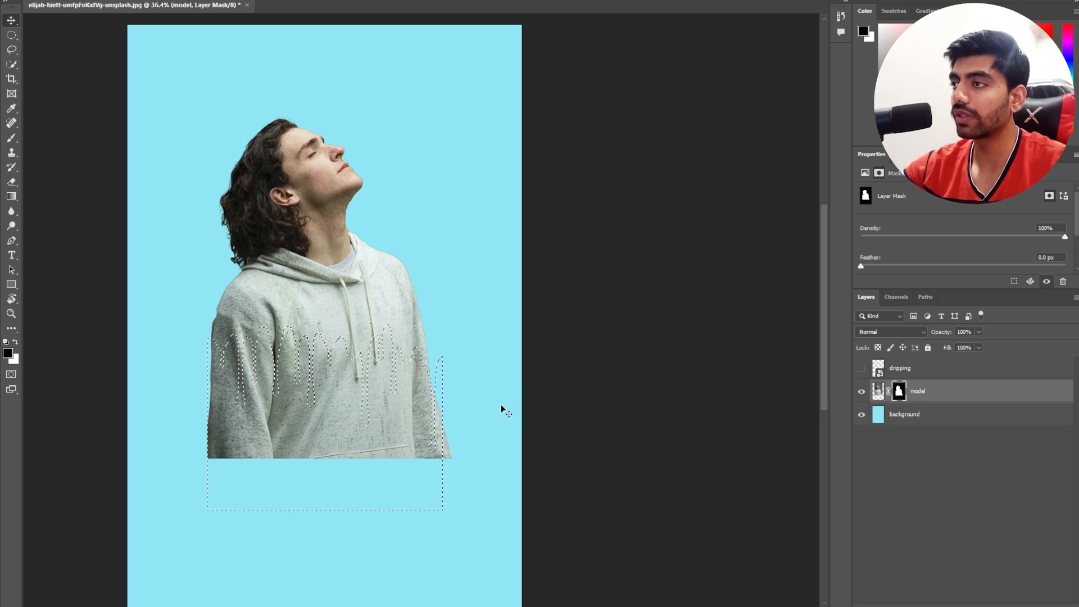
key(alt+BackSpace)
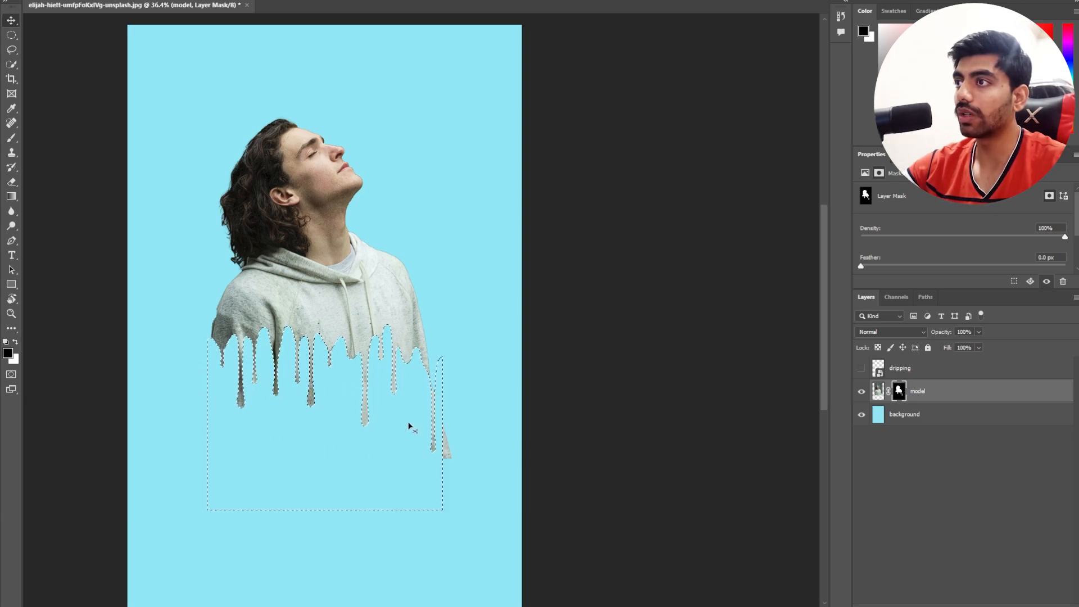
key(ctrl)
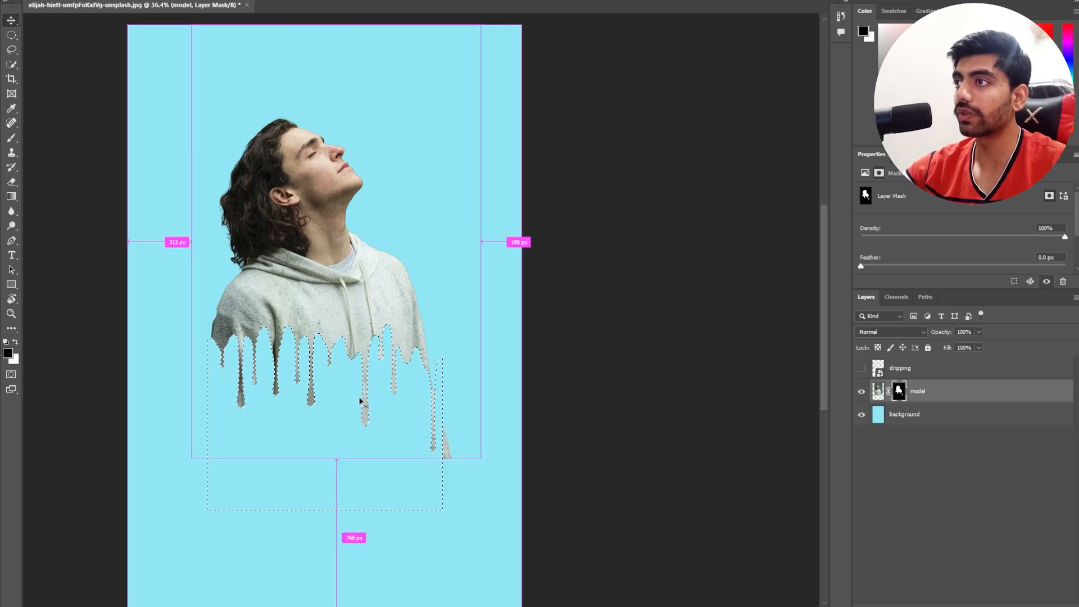
key(ctrl+d)
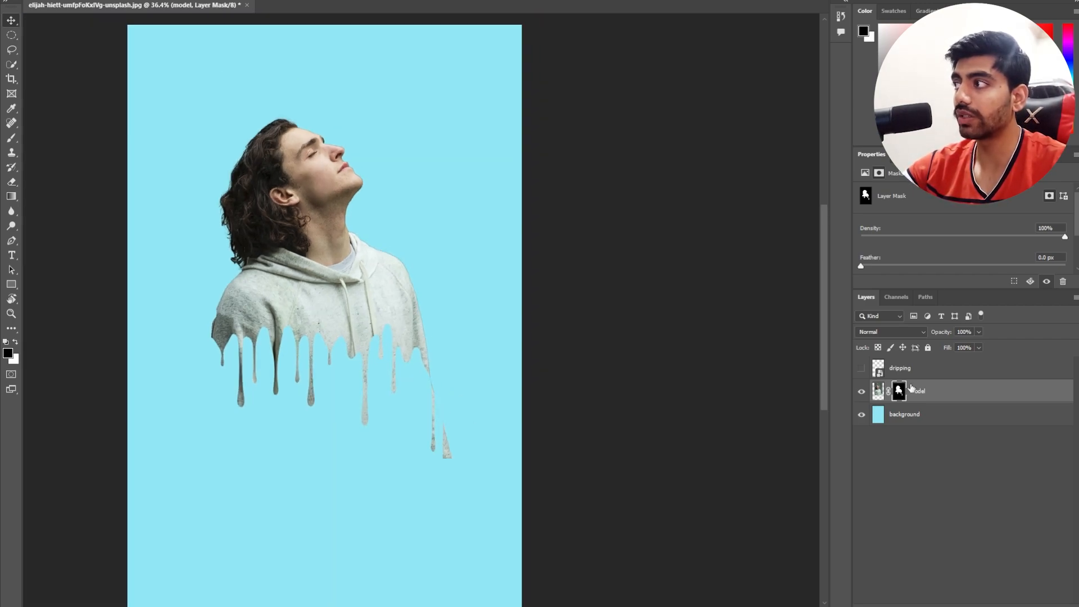
- Paint black on the model's mask with a brush of about 168 px to hide the leftover sleeve fragment and outermost drip
key(b)
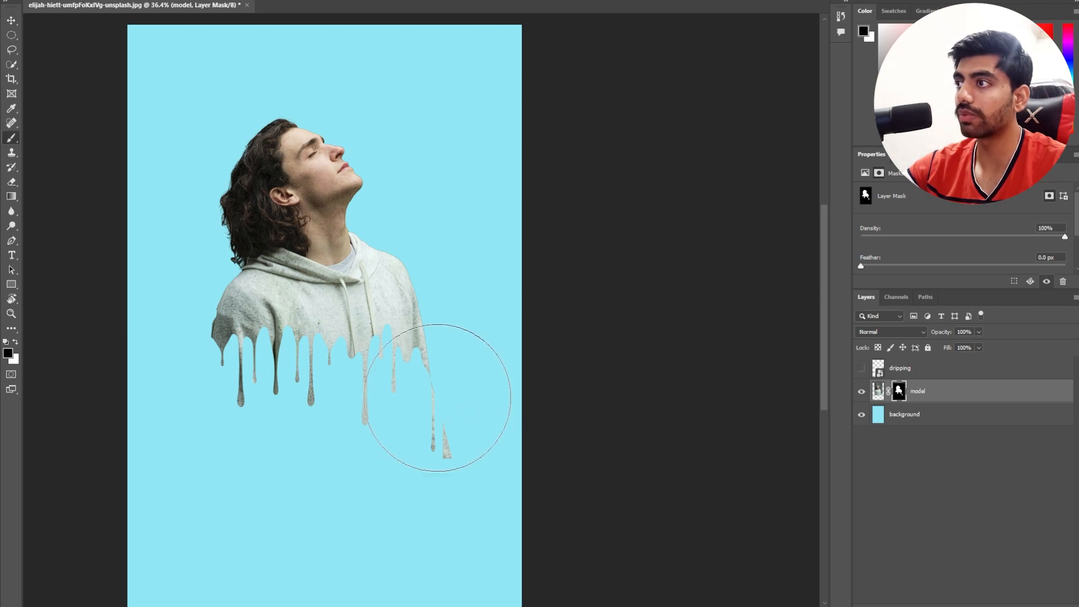
mouse_move(457, 394)
alt+mouse_down()
mouse_move(395, 393)
mouse_move(396, 414)
alt+mouse_up()
scroll(422, 386, up, 2)
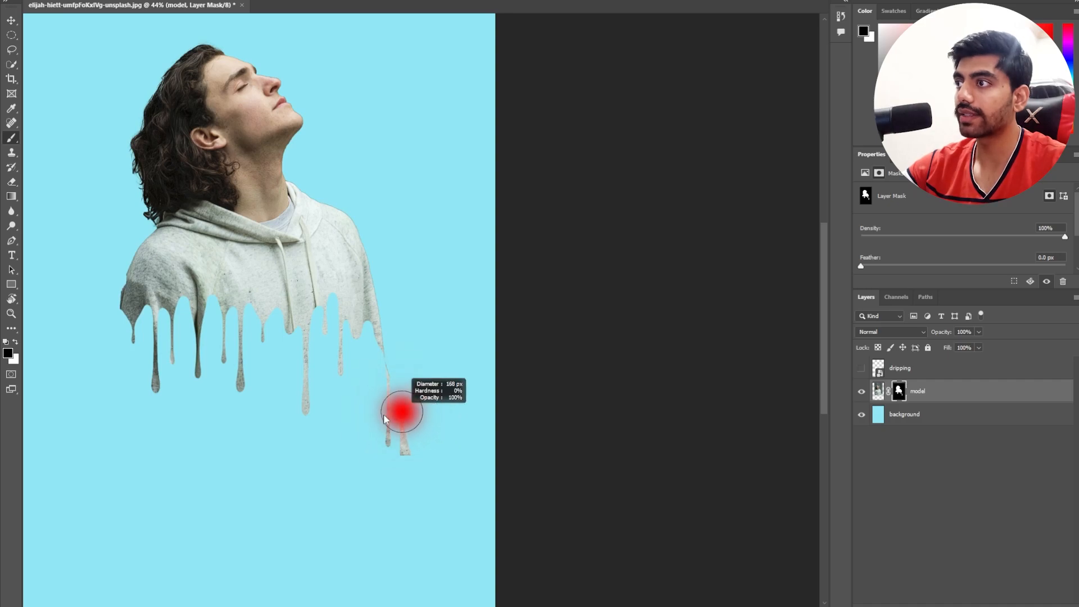
right_click(422, 407)
click(595, 447)
click(401, 439)
drag(394, 419, 397, 375)
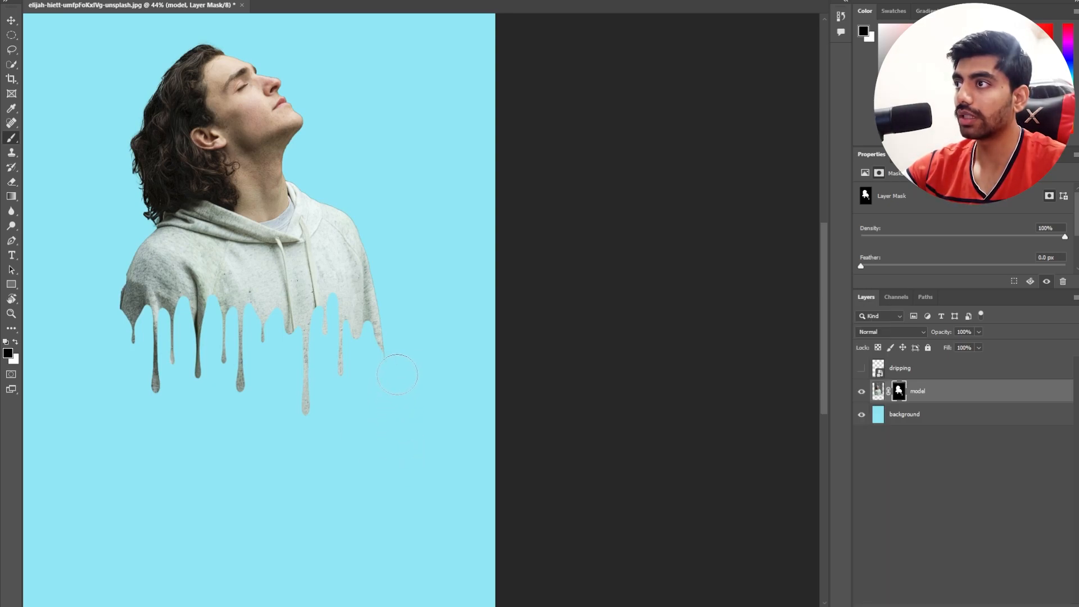
- Examine the dripping hoodie edge both close up and within the whole portrait composition
scroll(330, 399, down, 1)
scroll(332, 387, up, 1)
scroll(327, 390, down, 1)
drag(340, 345, 332, 369)
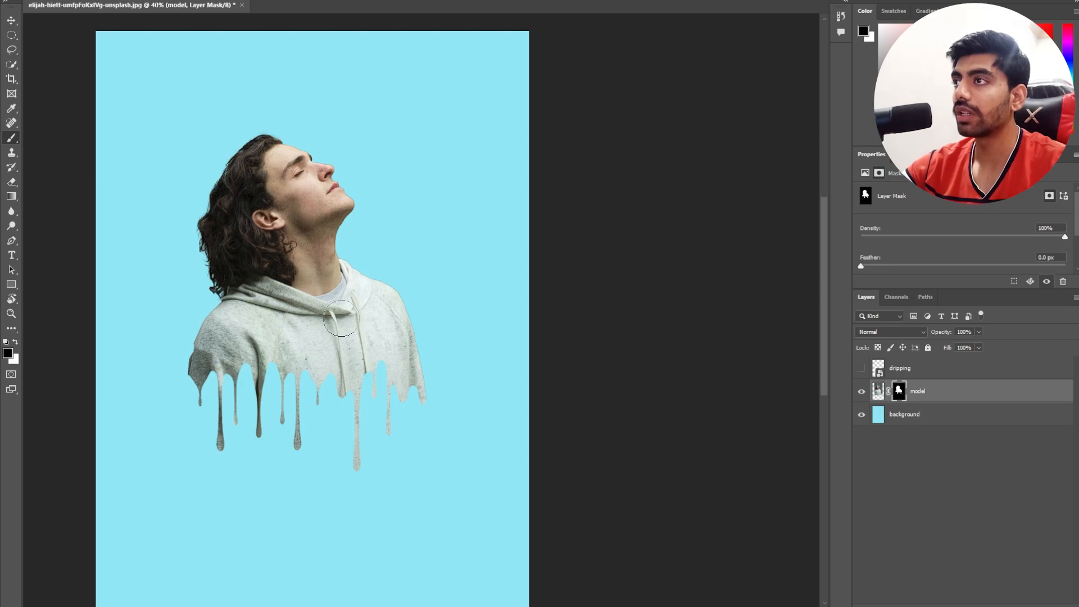
scroll(343, 310, down, 2)
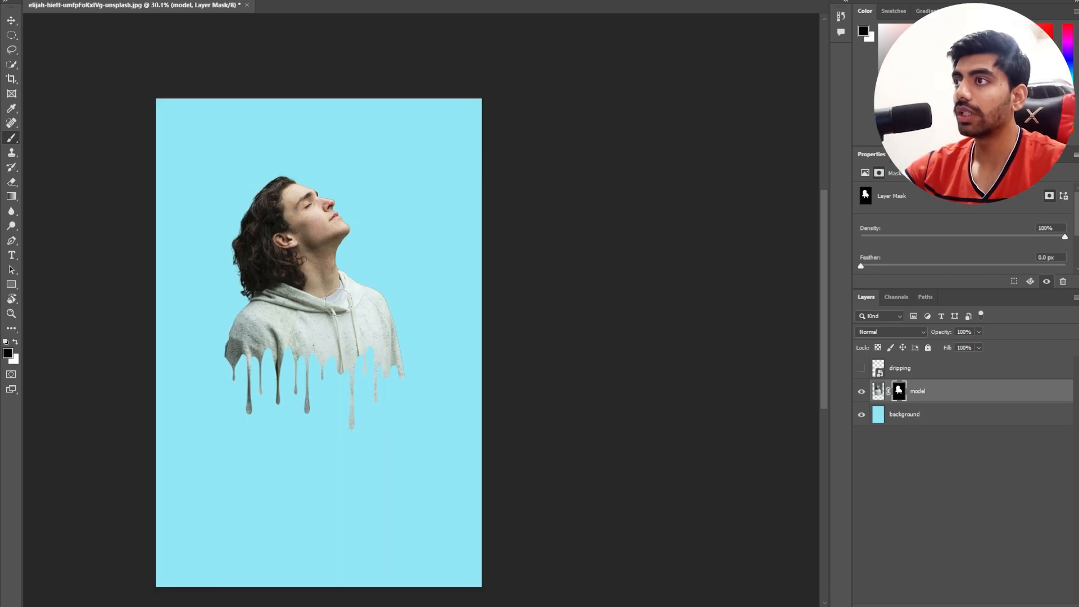
scroll(338, 304, up, 2)
scroll(338, 303, down, 1)
scroll(342, 299, up, 1)
mouse_move(300, 285)
mouse_down()
mouse_move(331, 323)
mouse_move(317, 290)
mouse_up()
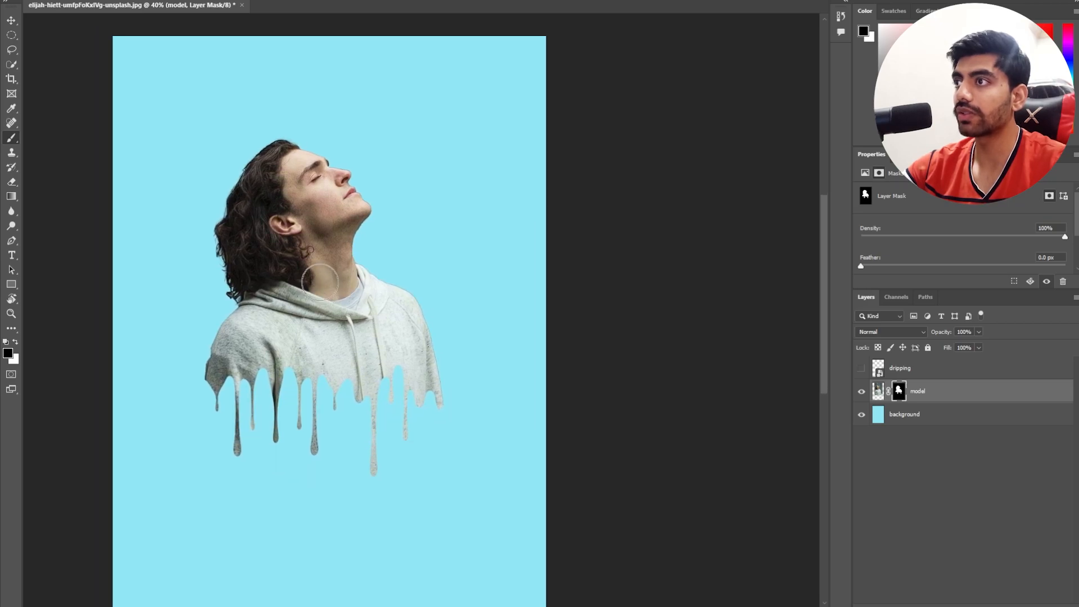
scroll(319, 281, down, 1)
scroll(319, 281, up, 1)
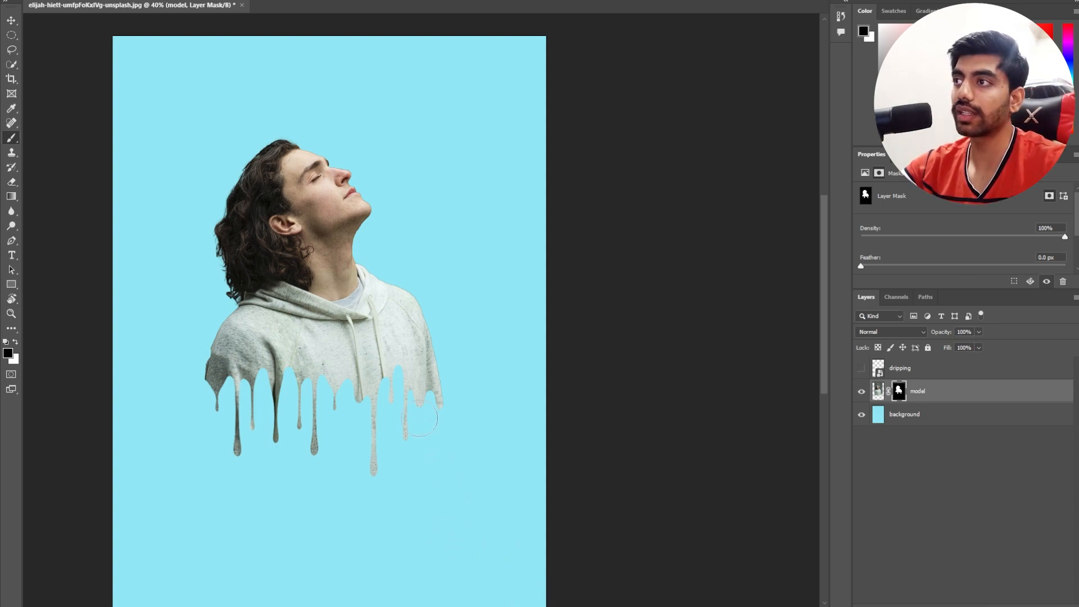
mouse_move(372, 347)
mouse_down()
mouse_move(392, 343)
mouse_move(370, 328)
mouse_up()
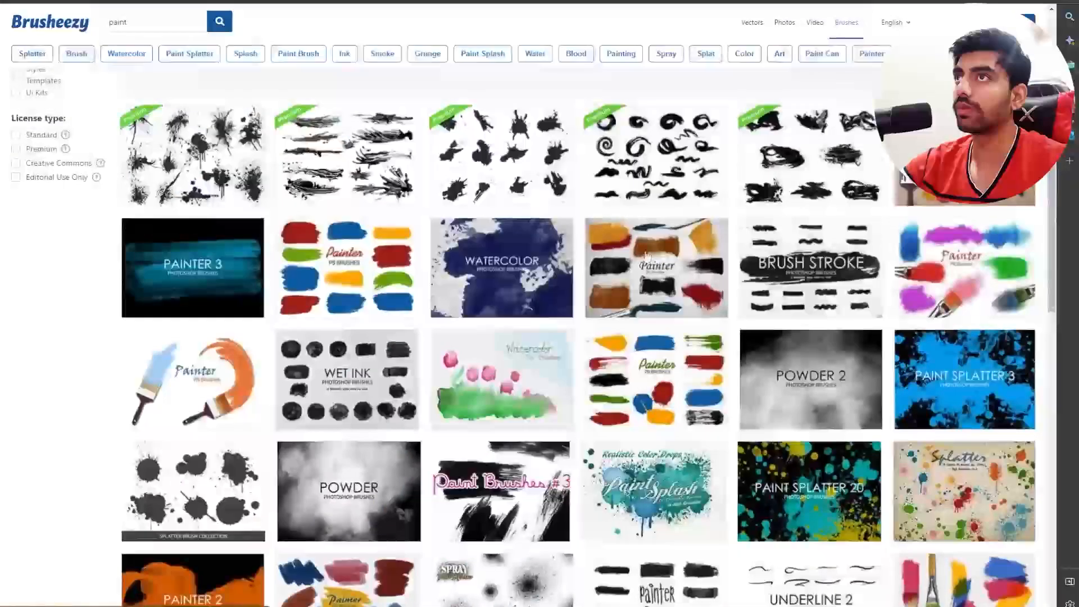
- Switch to the Brusheezy website and look through the brush packs found for "paint"
scroll(832, 225, down, 2)
scroll(860, 236, down, 5)
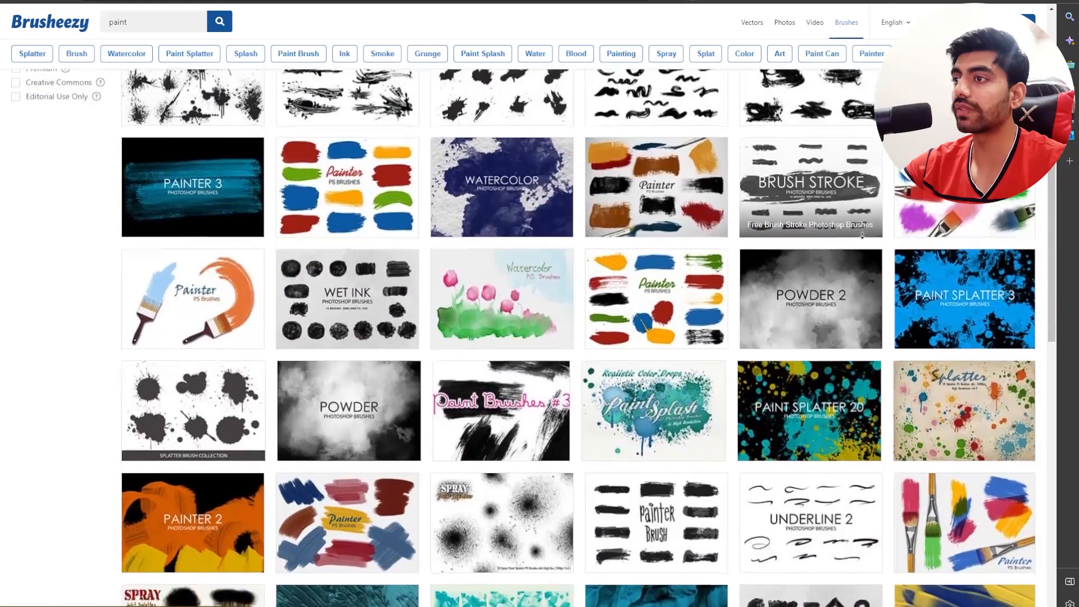
scroll(863, 236, down, 3)
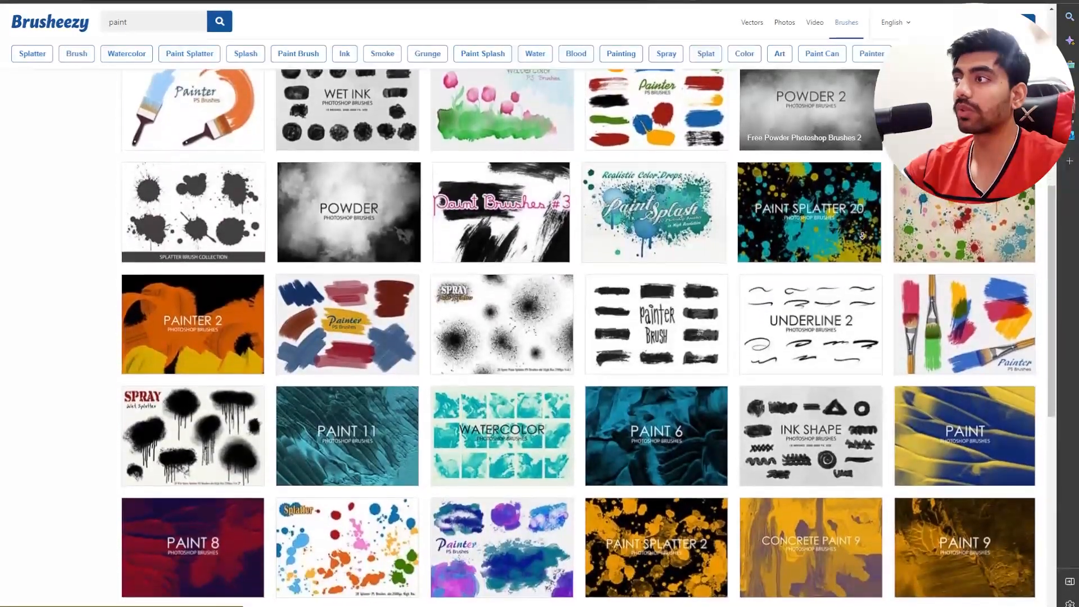
scroll(862, 236, down, 3)
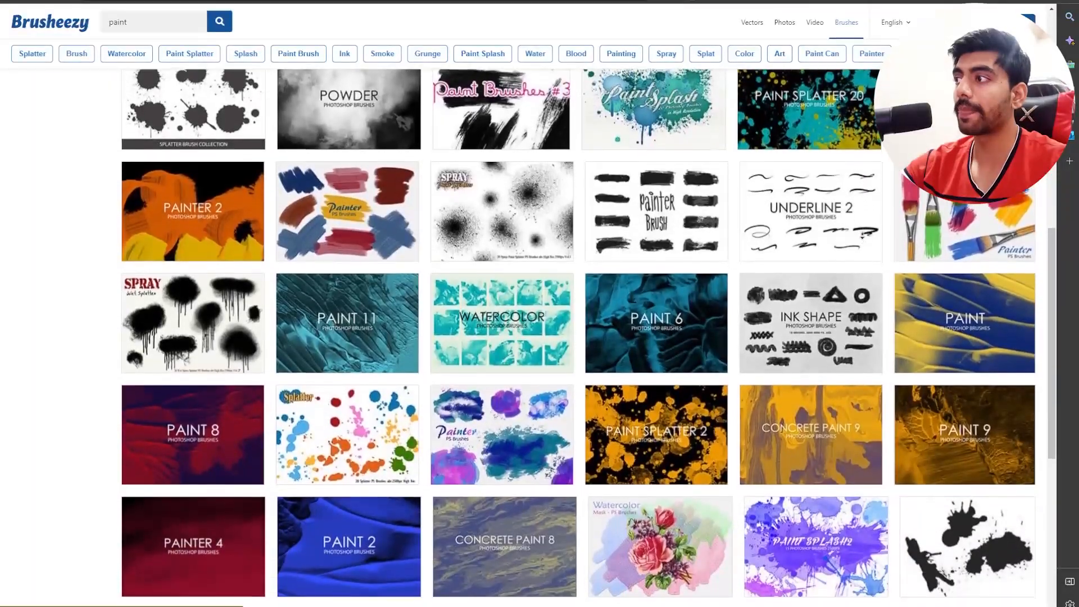
scroll(862, 239, down, 3)
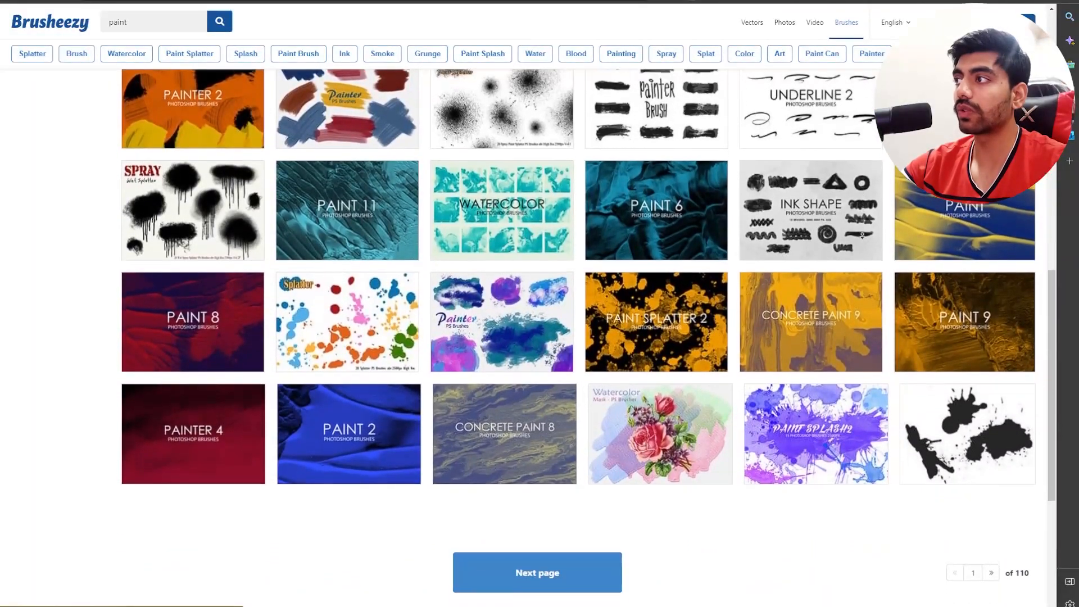
scroll(864, 240, up, 15)
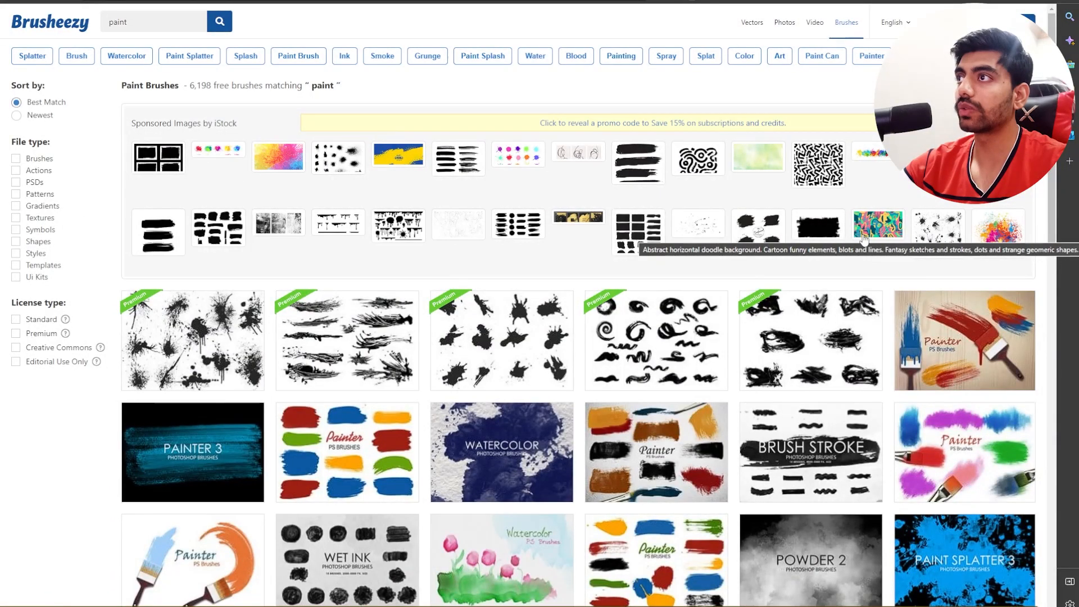
double_click(142, 21)
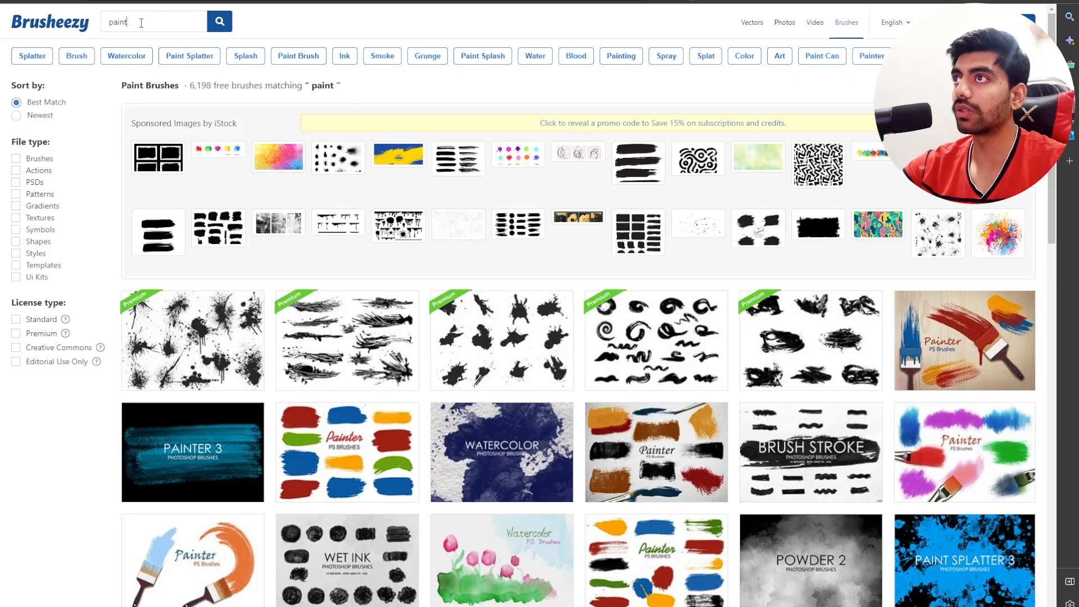
scroll(545, 206, down, 10)
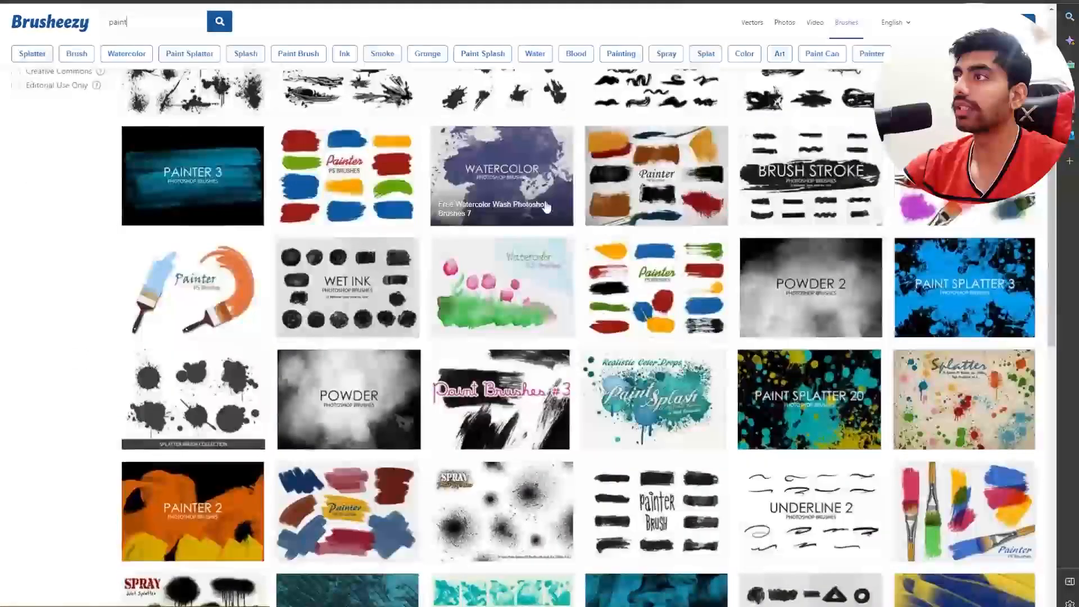
scroll(546, 207, up, 5)
scroll(547, 207, up, 1)
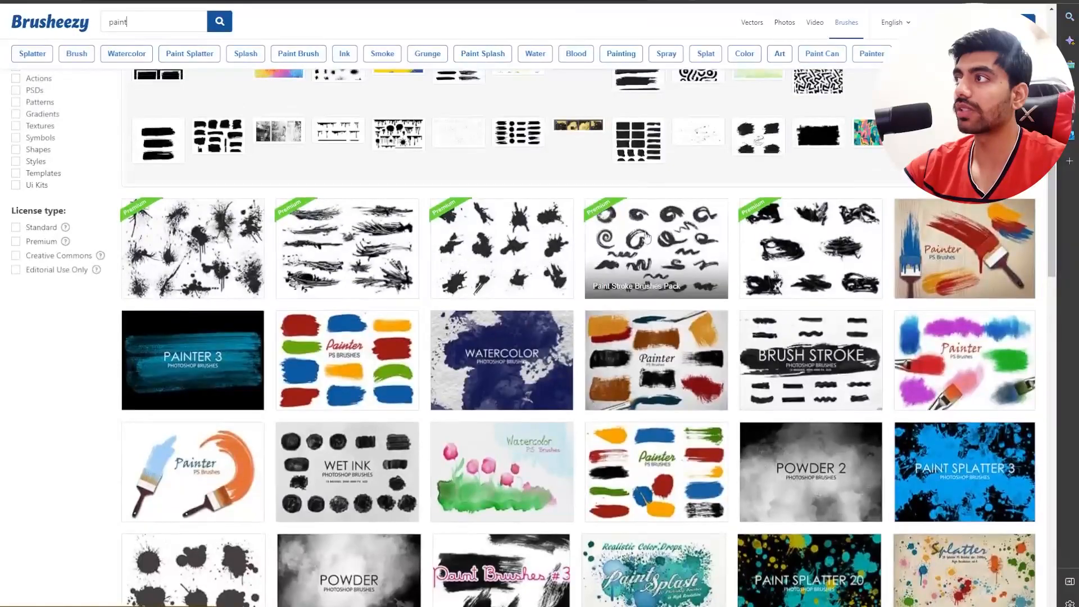
- Open the Paint Stroke Brushes Pack page and look over its preview and the related brush packs
click(665, 253)
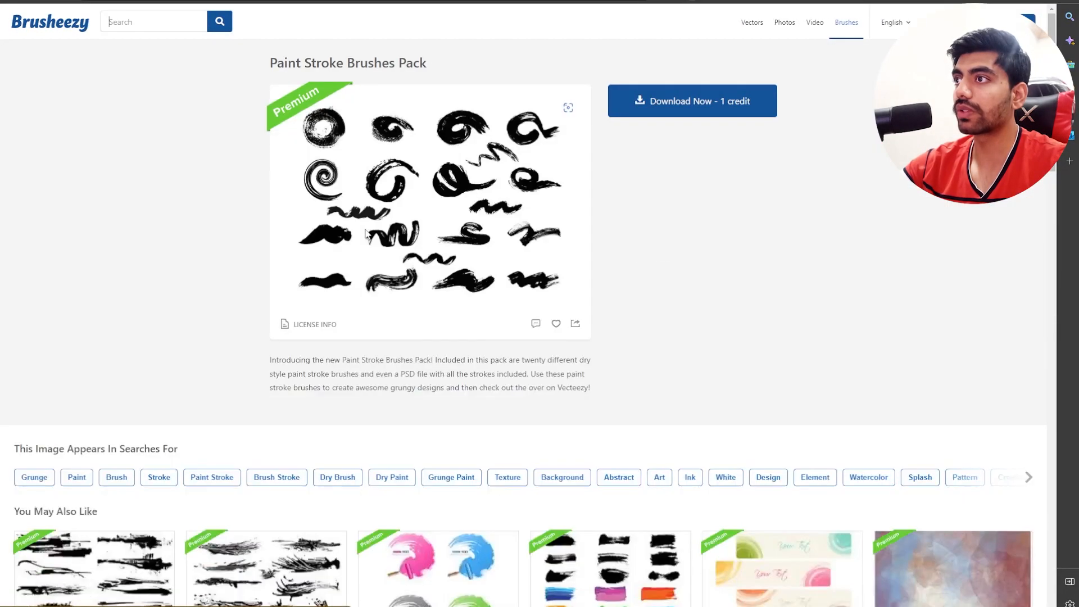
scroll(342, 220, down, 2)
scroll(366, 213, up, 2)
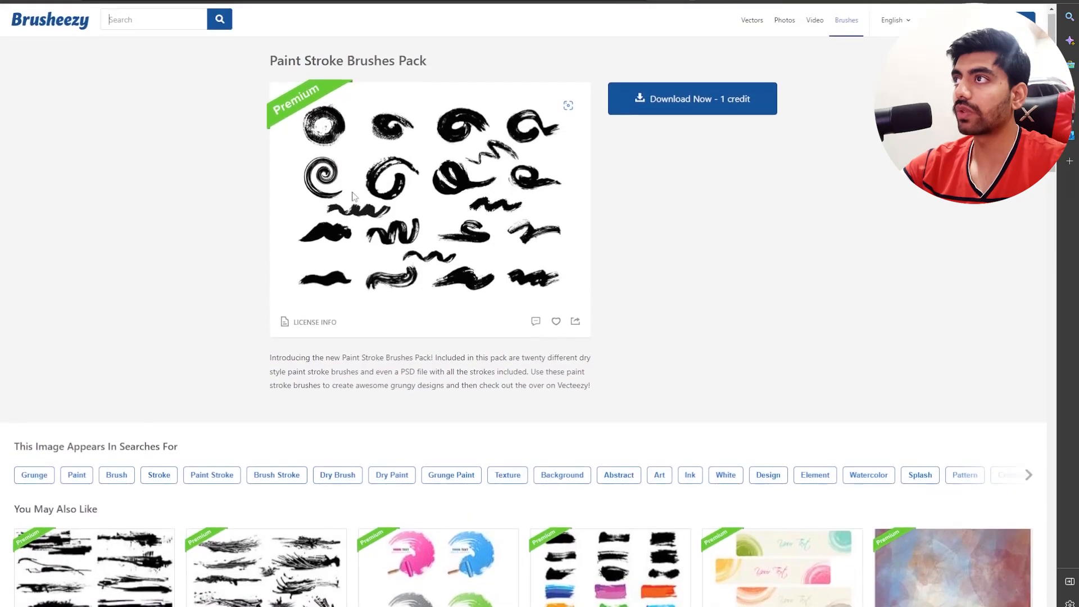
scroll(465, 187, down, 10)
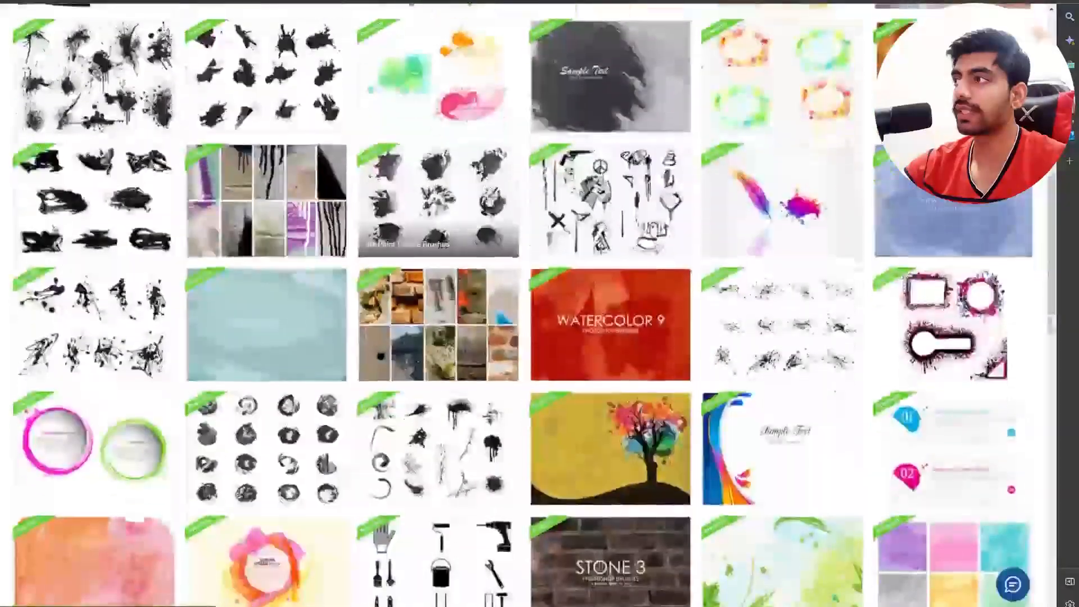
scroll(420, 253, down, 5)
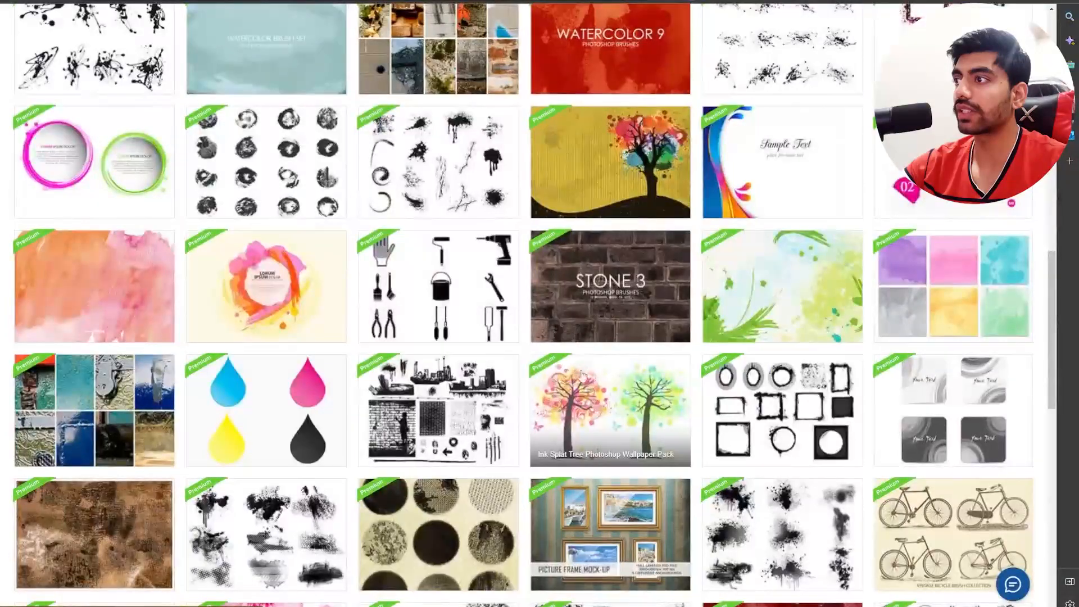
scroll(595, 375, down, 3)
scroll(595, 375, up, 18)
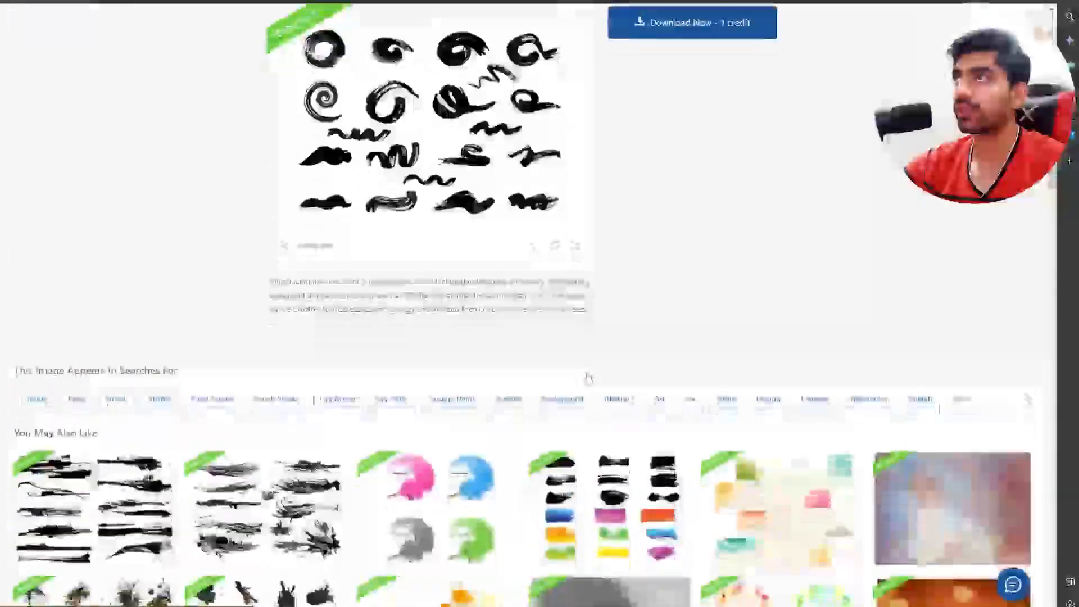
scroll(496, 270, down, 1)
scroll(495, 269, up, 2)
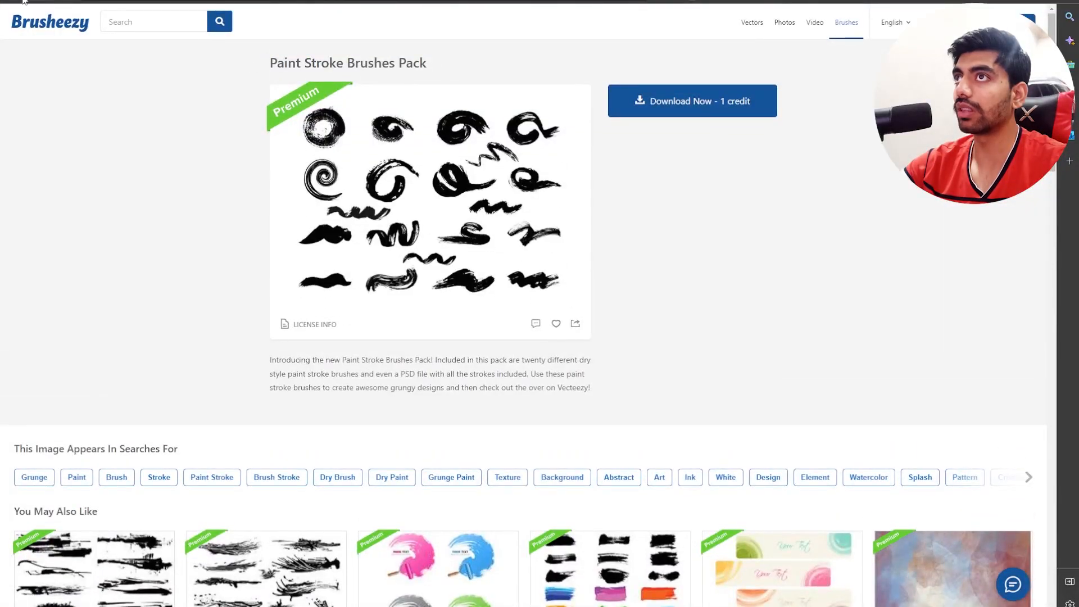
- Return to the Brusheezy results for "paint" and browse the listed brush packs again
text(paint)
key(Return)
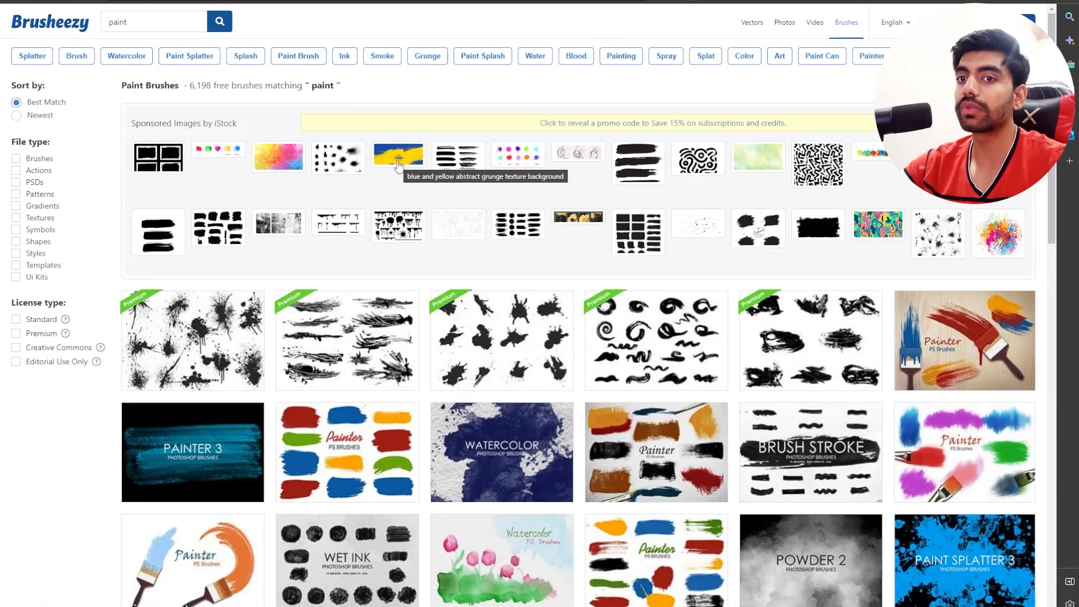
scroll(399, 169, down, 5)
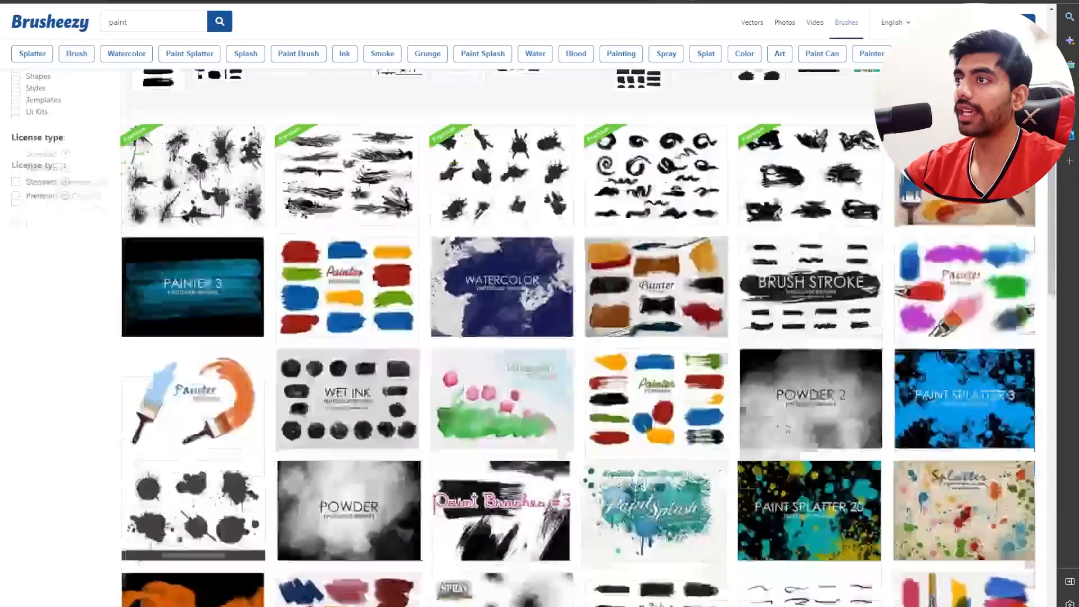
scroll(401, 170, up, 3)
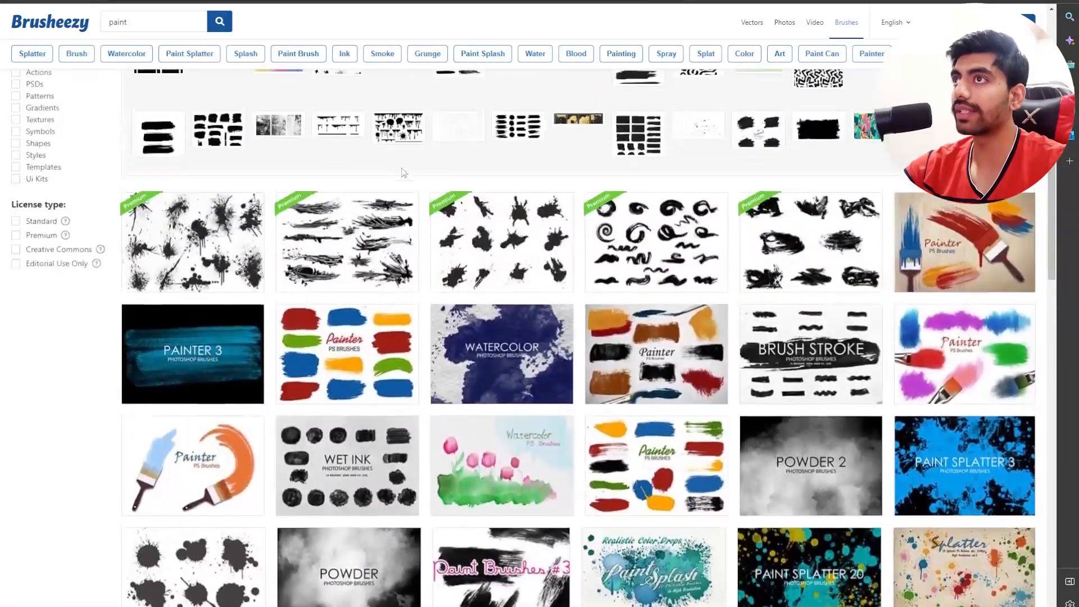
scroll(402, 172, up, 2)
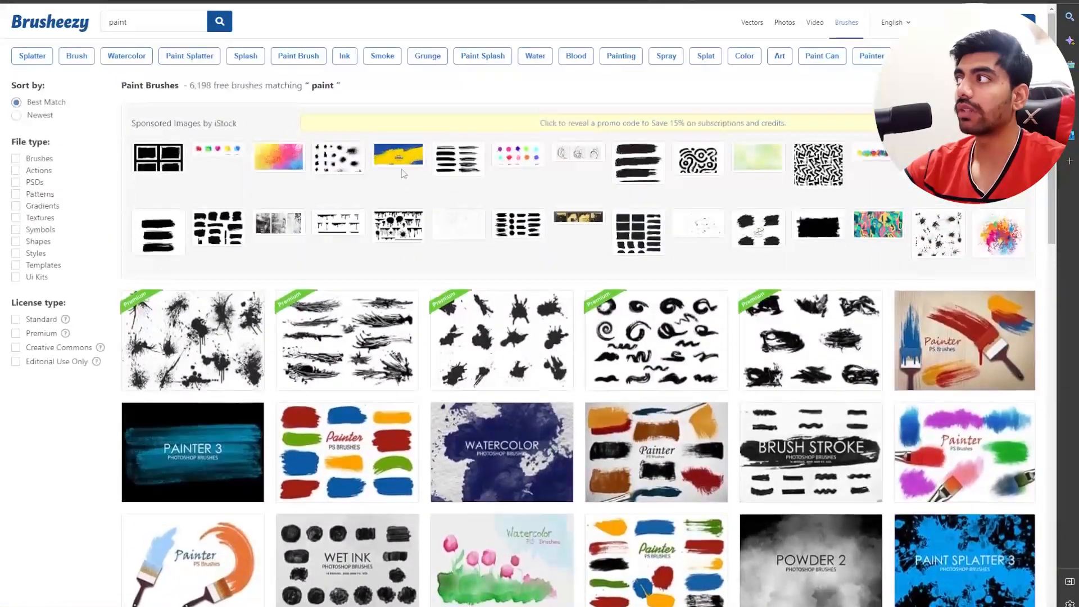
scroll(401, 173, down, 5)
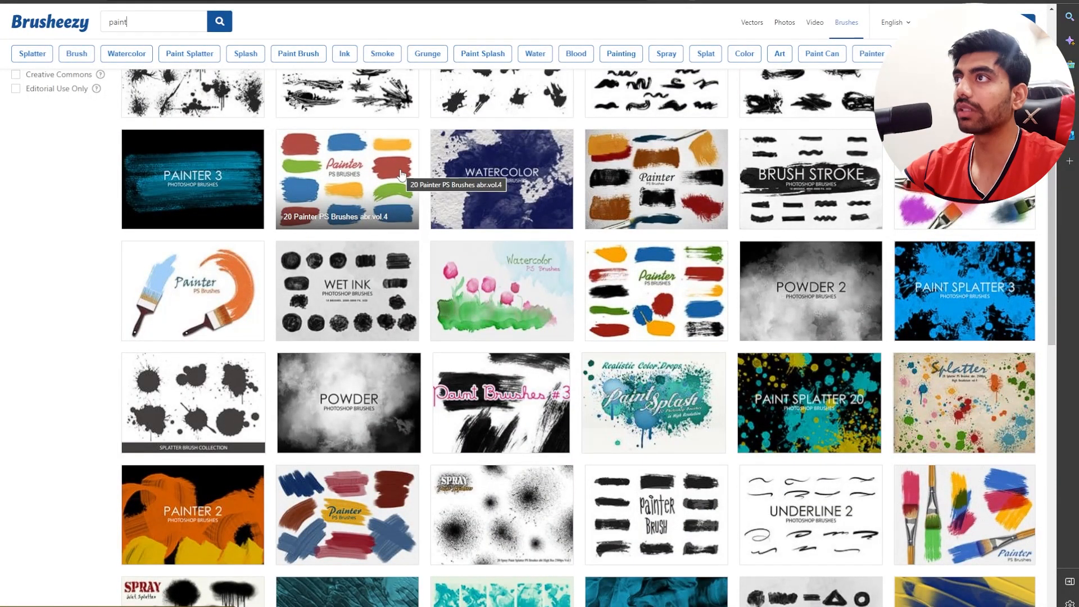
scroll(401, 174, down, 8)
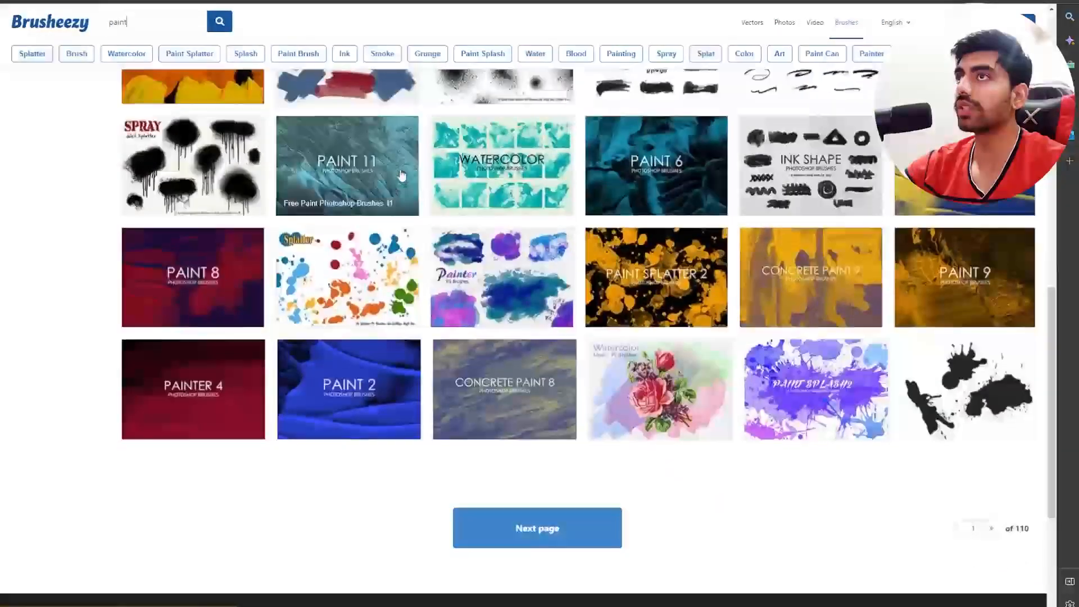
- Search Brusheezy for "splatter", look through the brush packs, and switch back to the portrait in Photoshop
scroll(401, 174, up, 6)
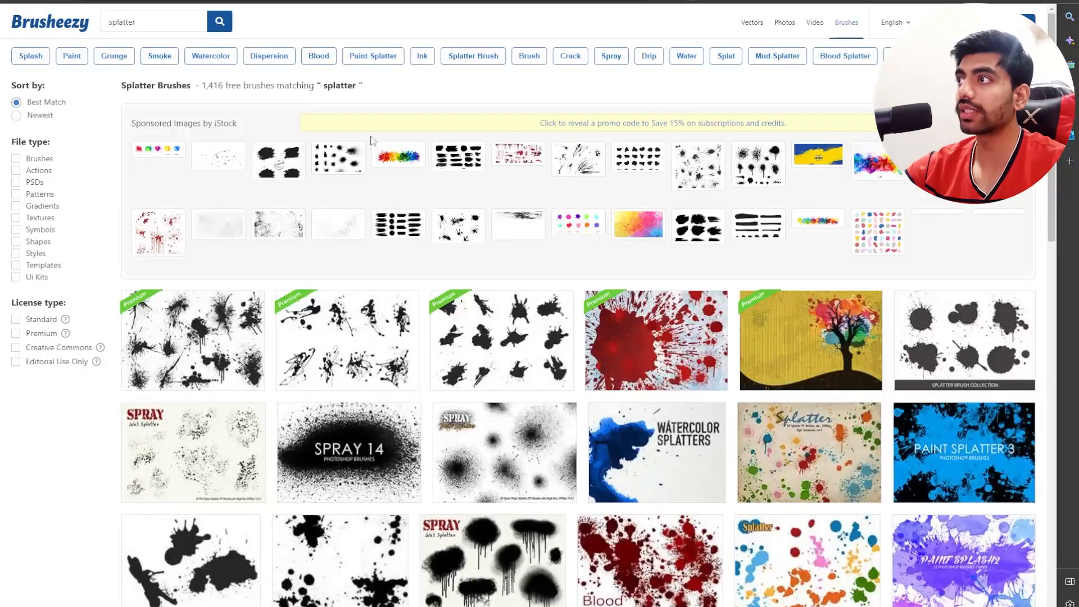
scroll(371, 141, down, 2)
scroll(371, 141, down, 2)
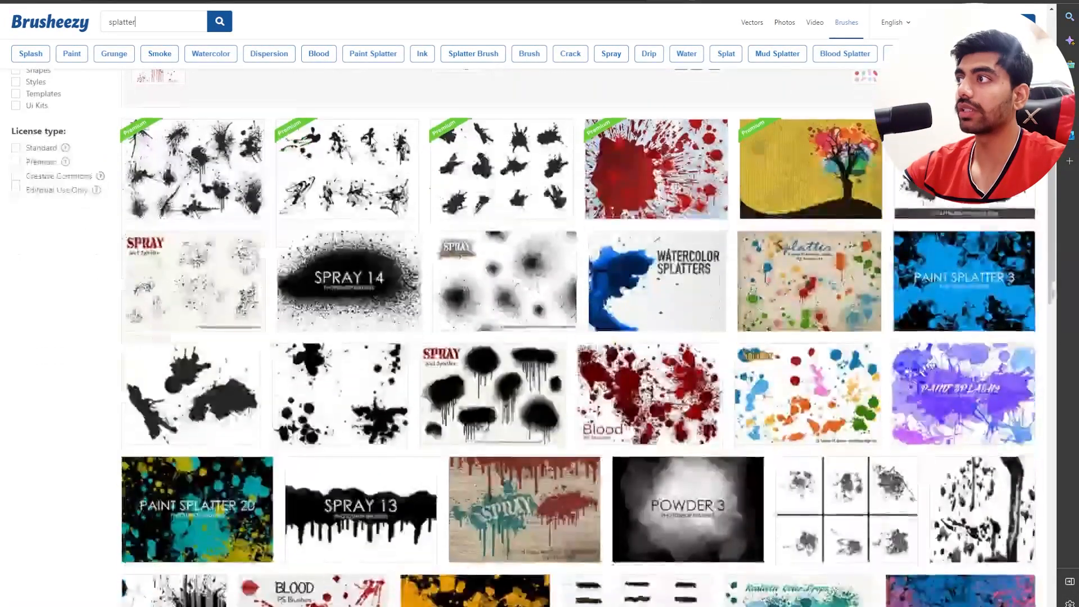
scroll(843, 273, up, 4)
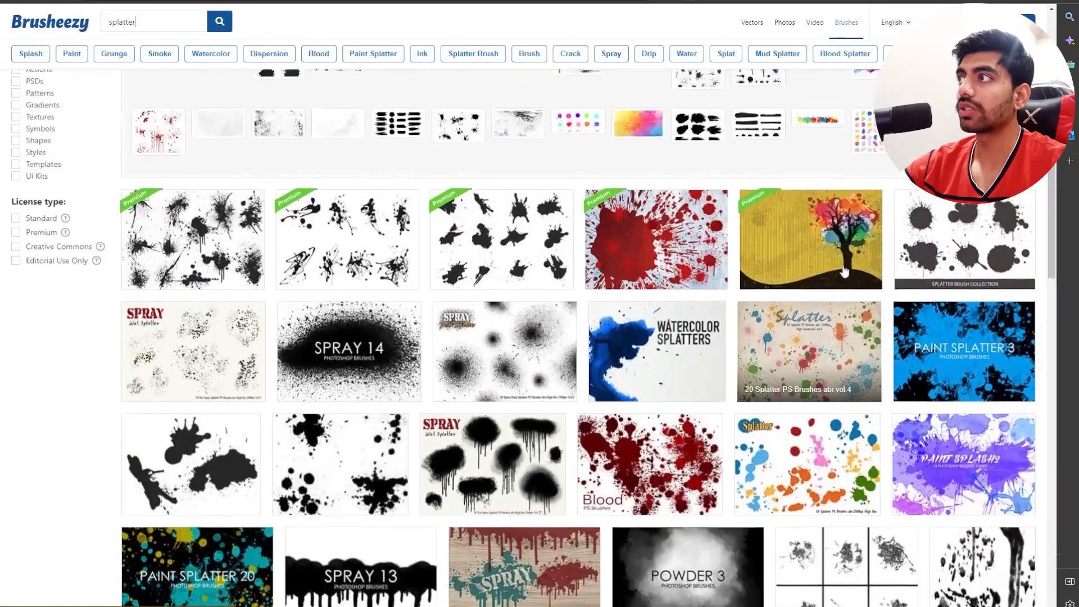
scroll(844, 269, down, 6)
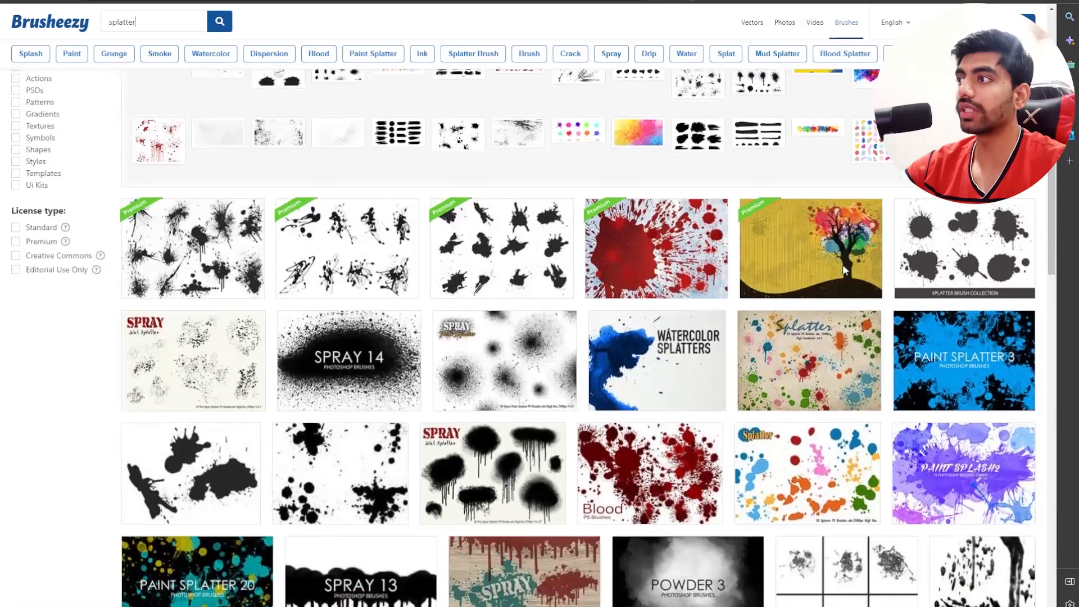
scroll(854, 274, down, 4)
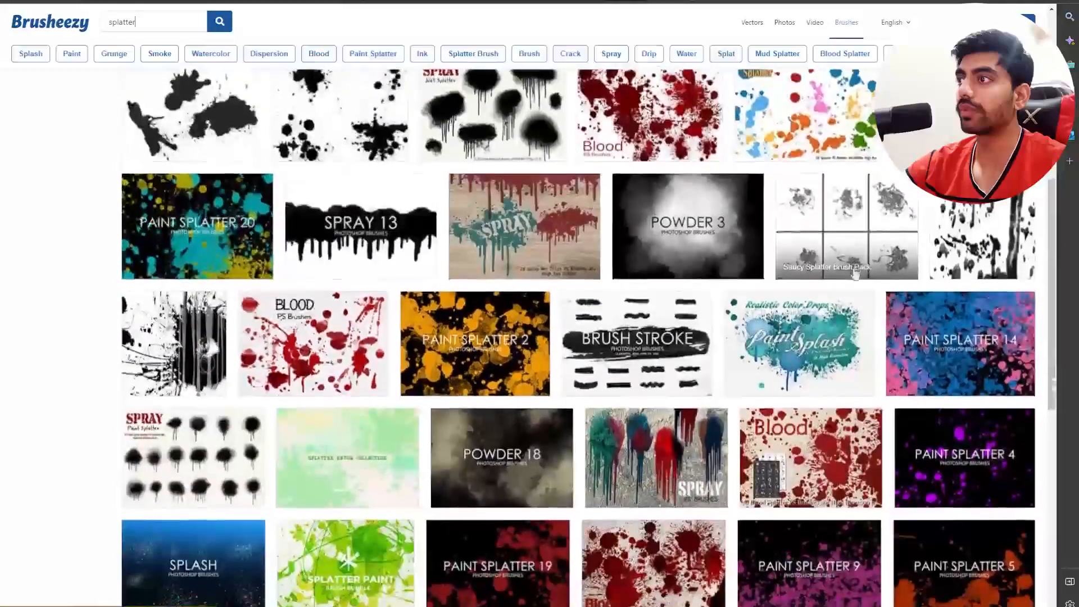
scroll(837, 274, down, 4)
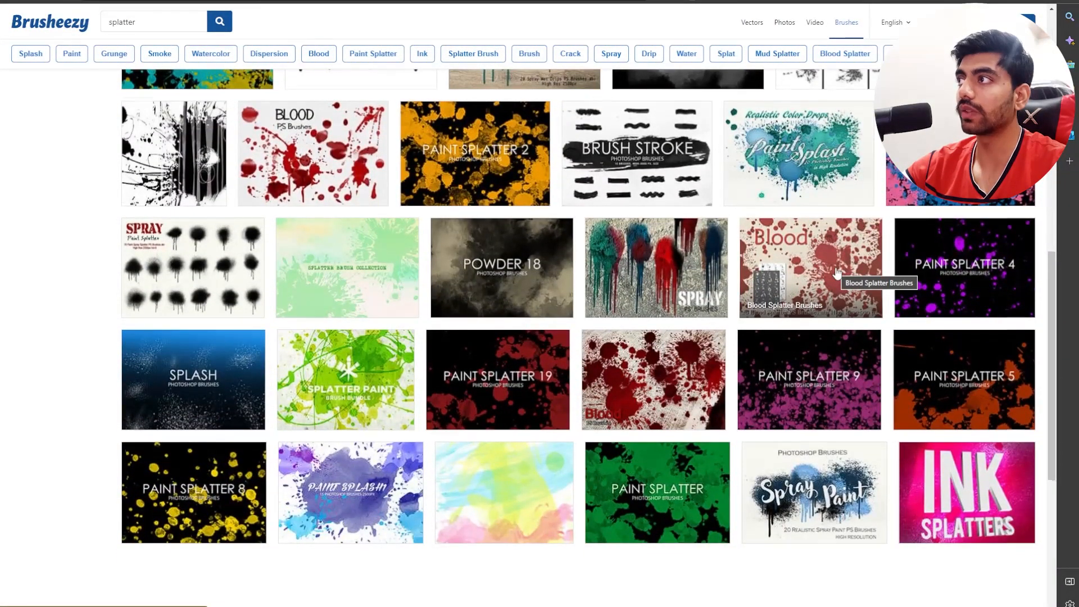
scroll(837, 274, down, 2)
scroll(761, 257, up, 9)
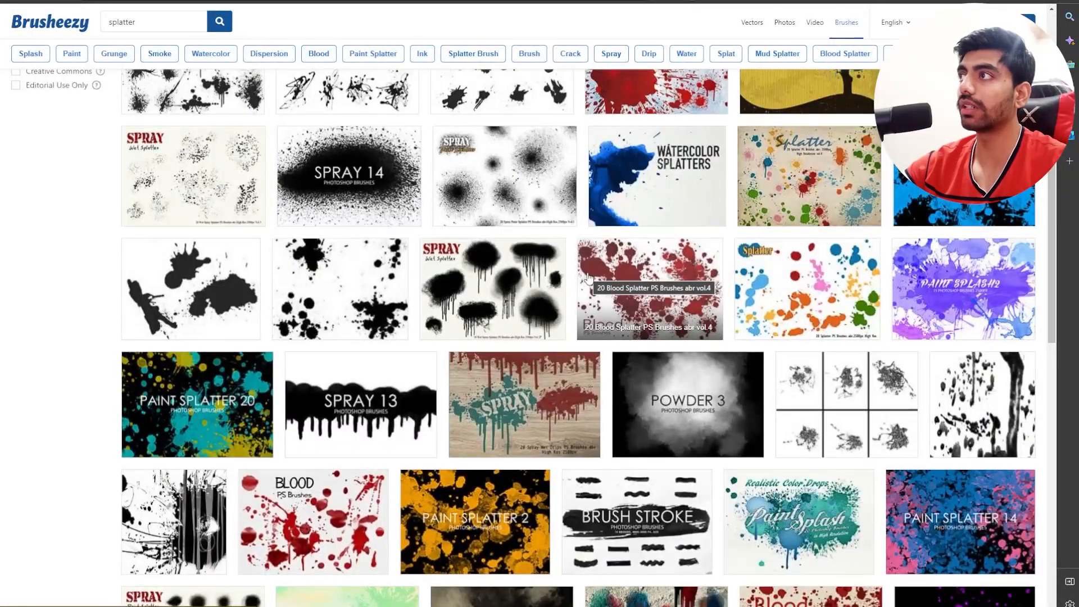
scroll(588, 277, up, 6)
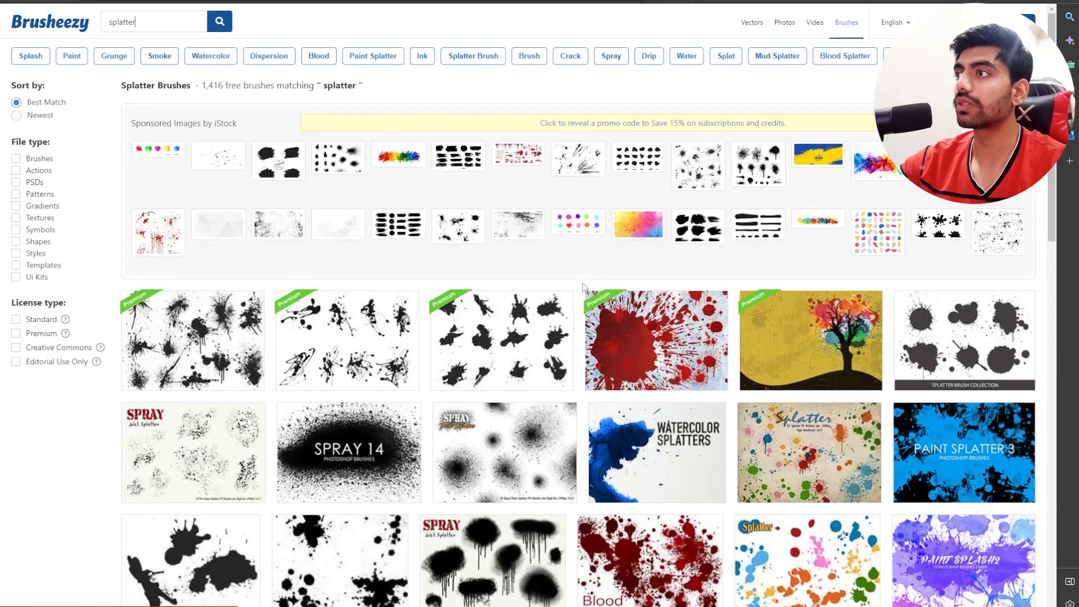
scroll(630, 286, down, 3)
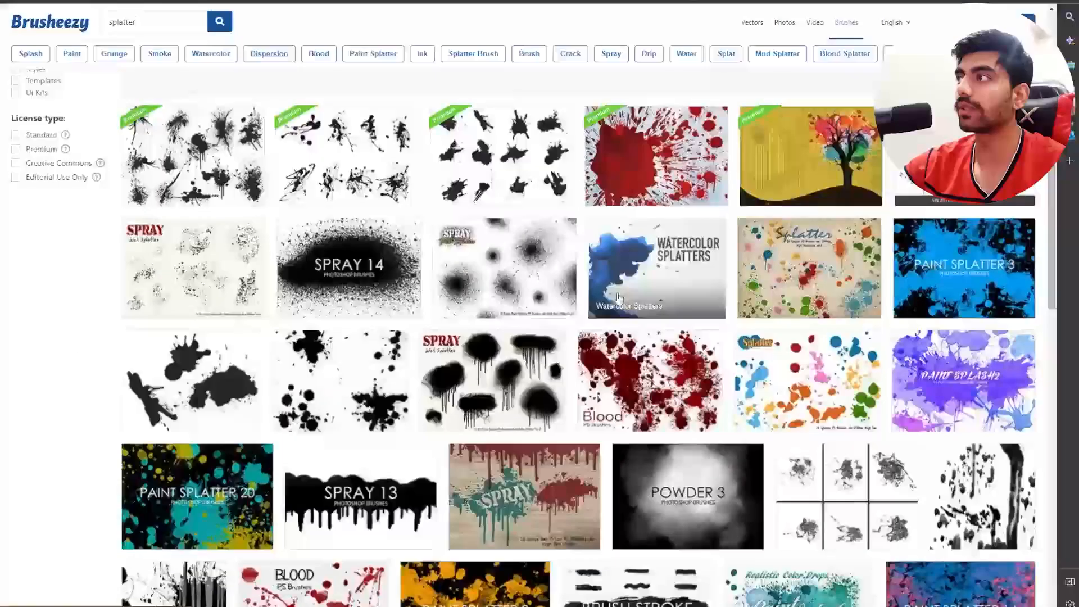
key(alt+Tab)
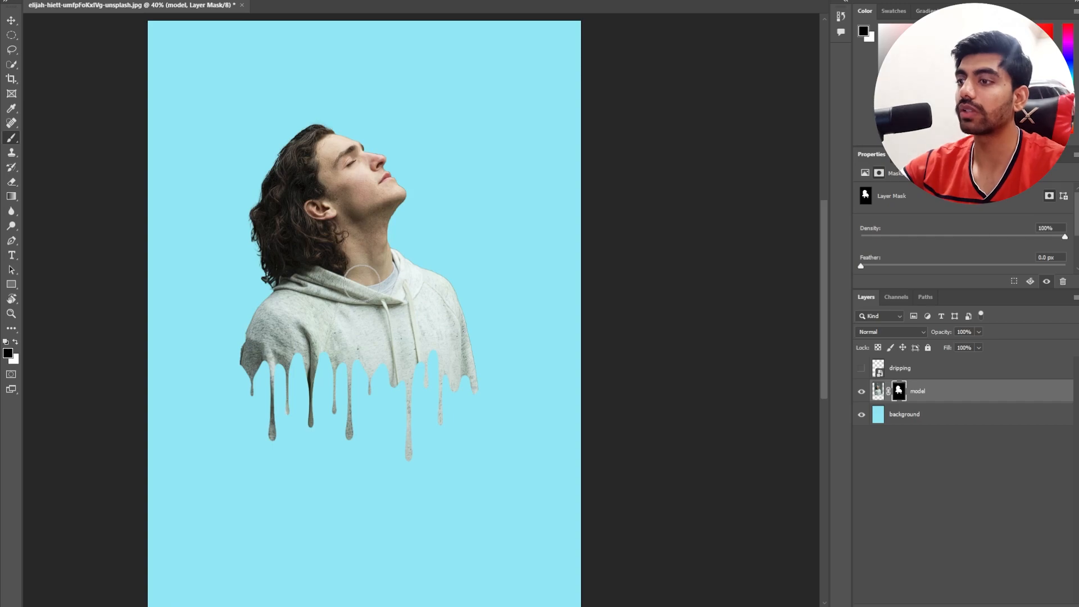
- Open the brush presets and collapse the General Brushes and Explosion_Brushes groups
right_click(345, 240)
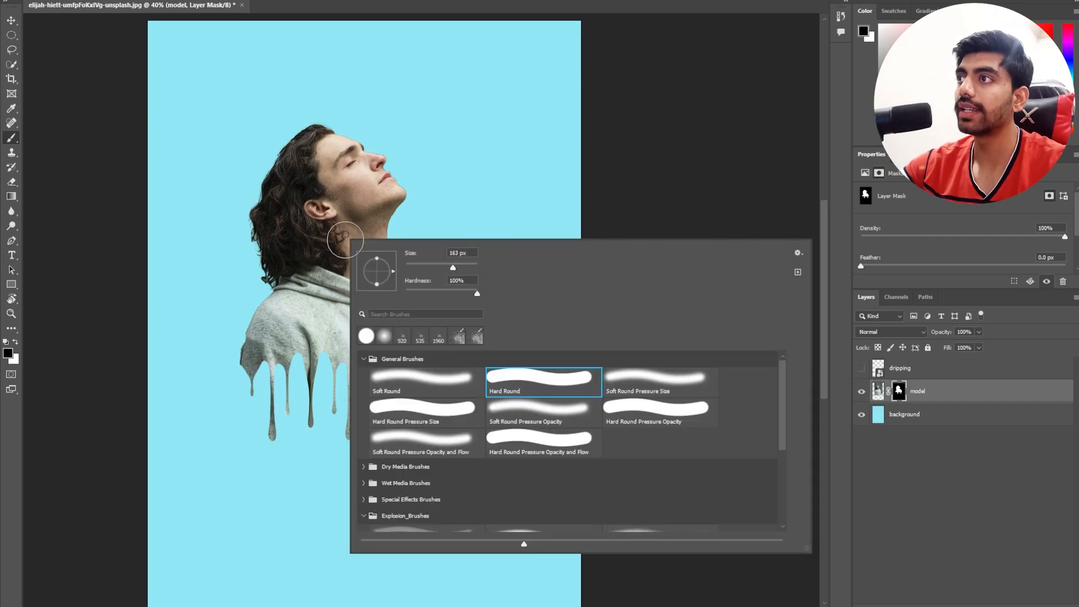
click(11, 139)
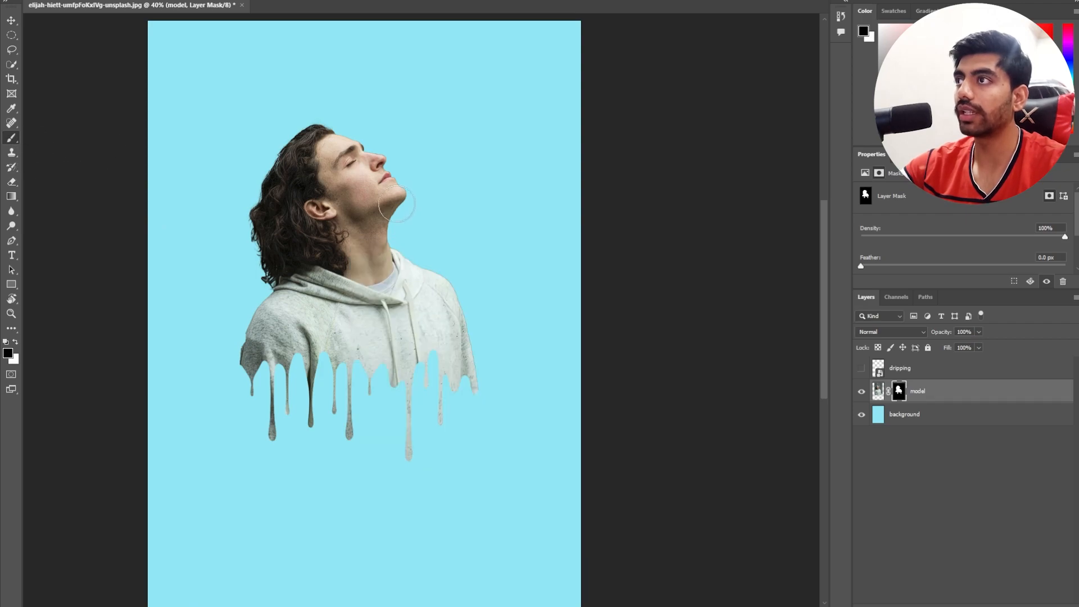
right_click(366, 222)
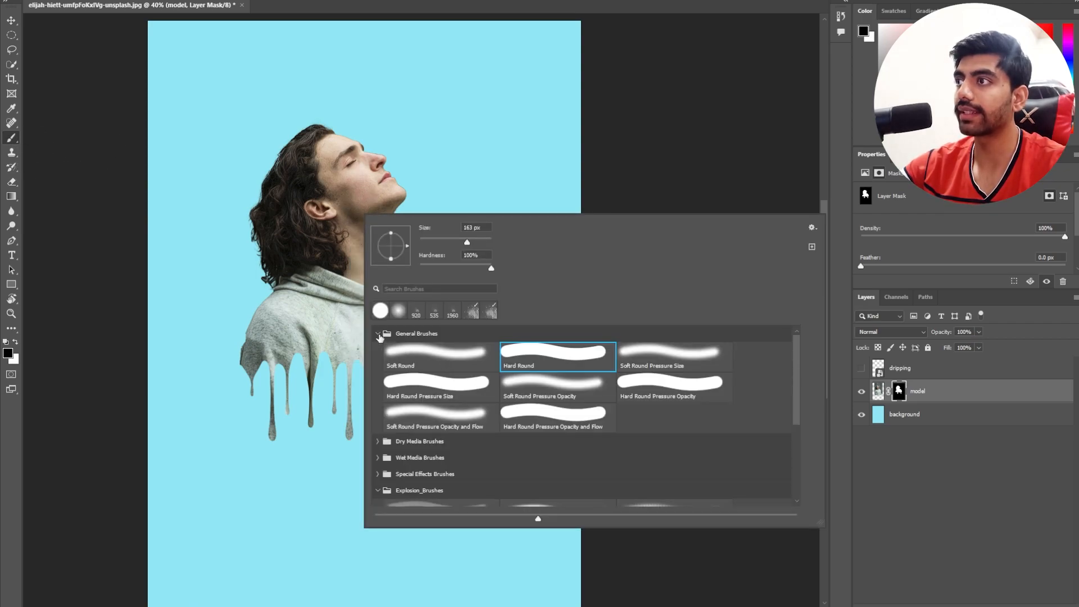
click(378, 334)
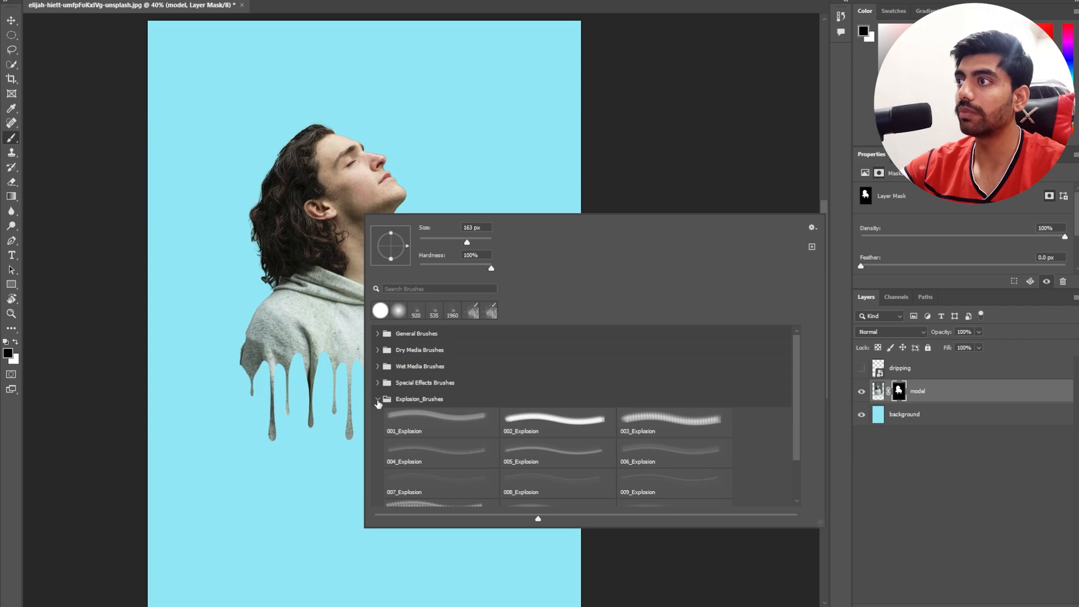
click(378, 400)
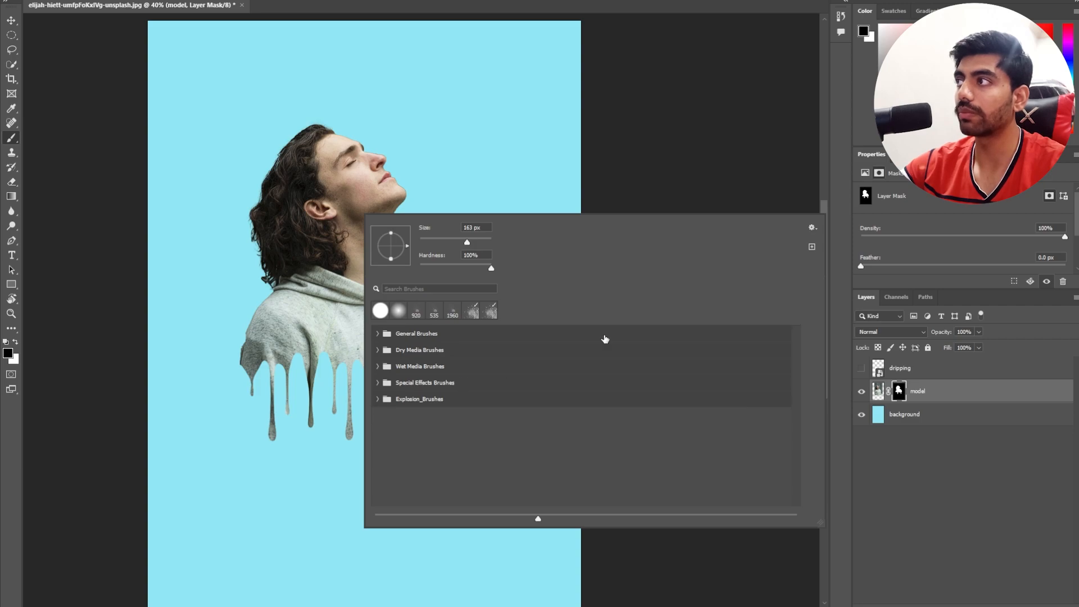
- Try to import the brush file Explosion_Brushes.abr into the brush presets
click(813, 228)
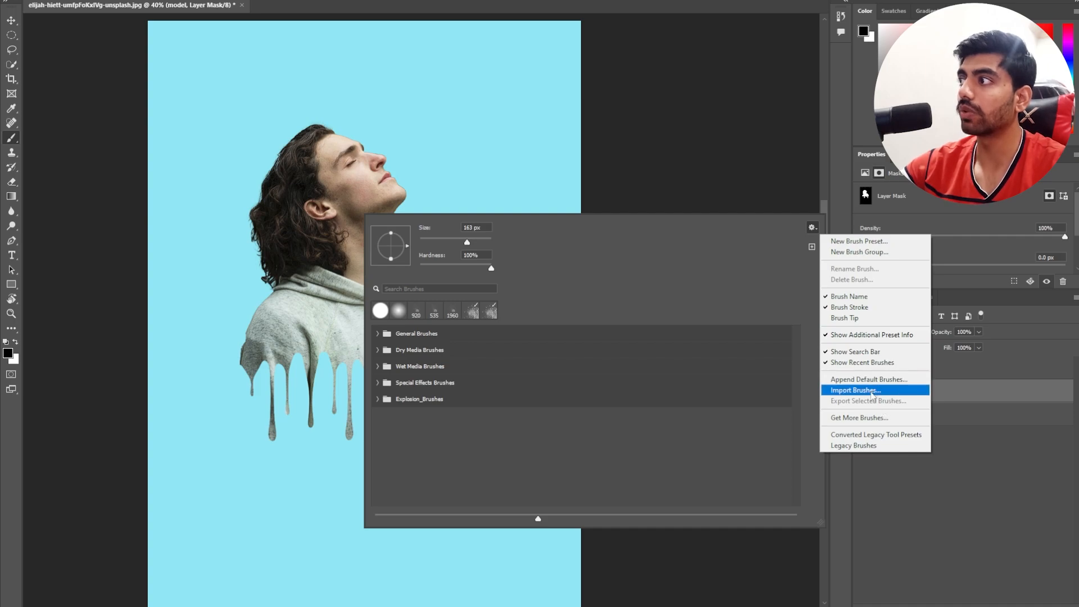
click(866, 390)
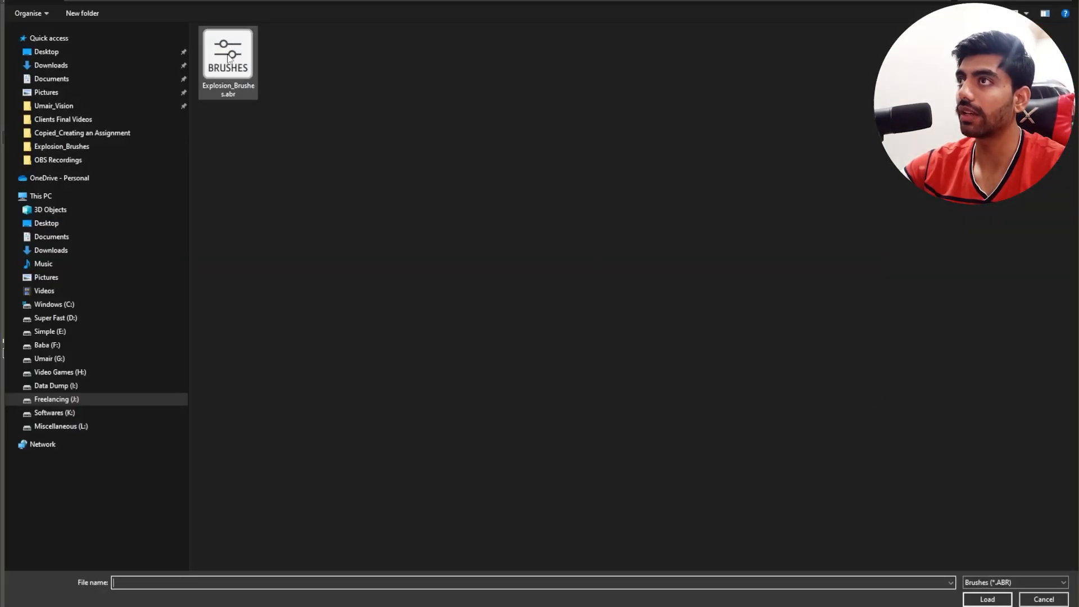
click(228, 60)
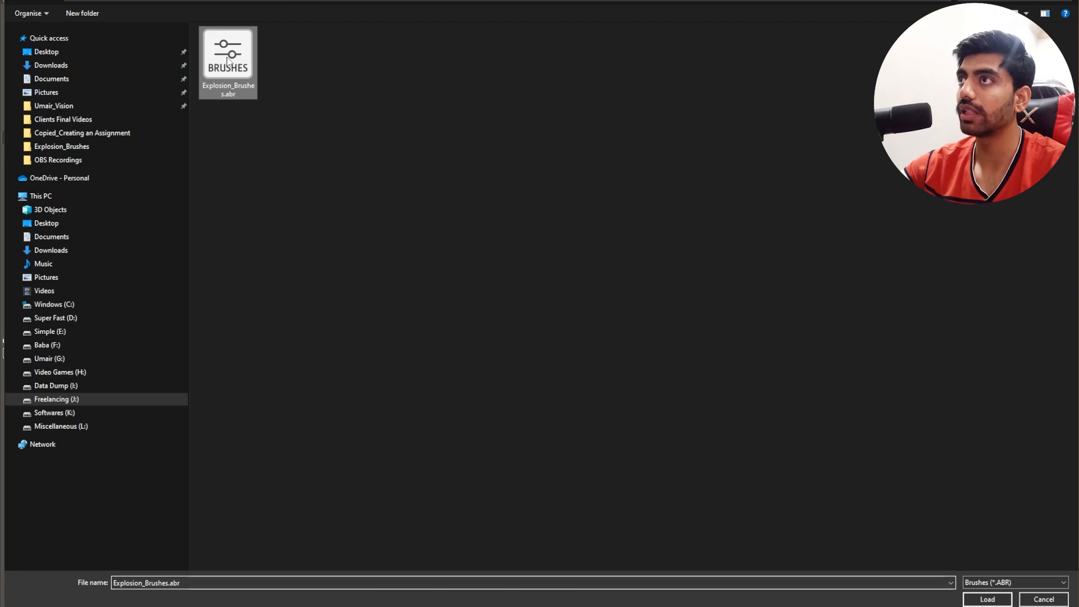
key(Return)
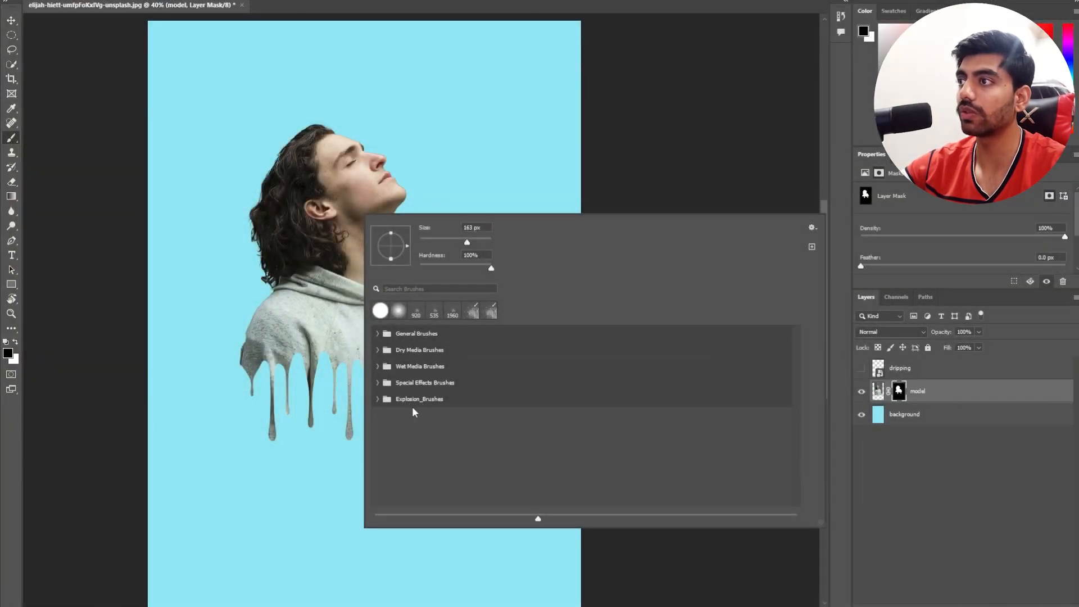
- Select the 005_Explosion brush from the Explosion_Brushes group and reduce its size to about 1340 px
click(378, 400)
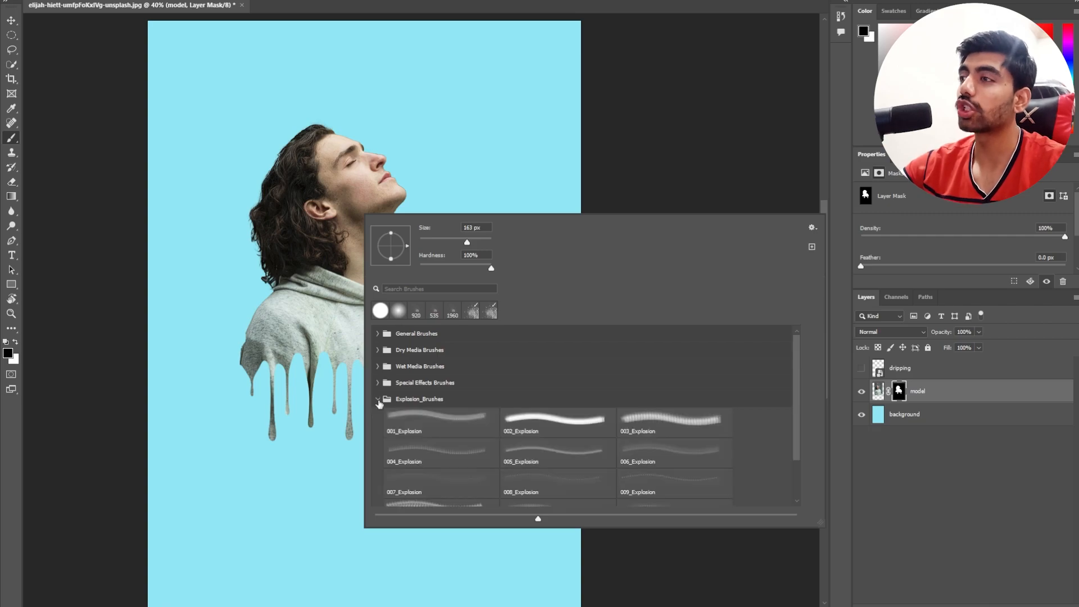
scroll(525, 439, down, 3)
click(463, 456)
click(553, 402)
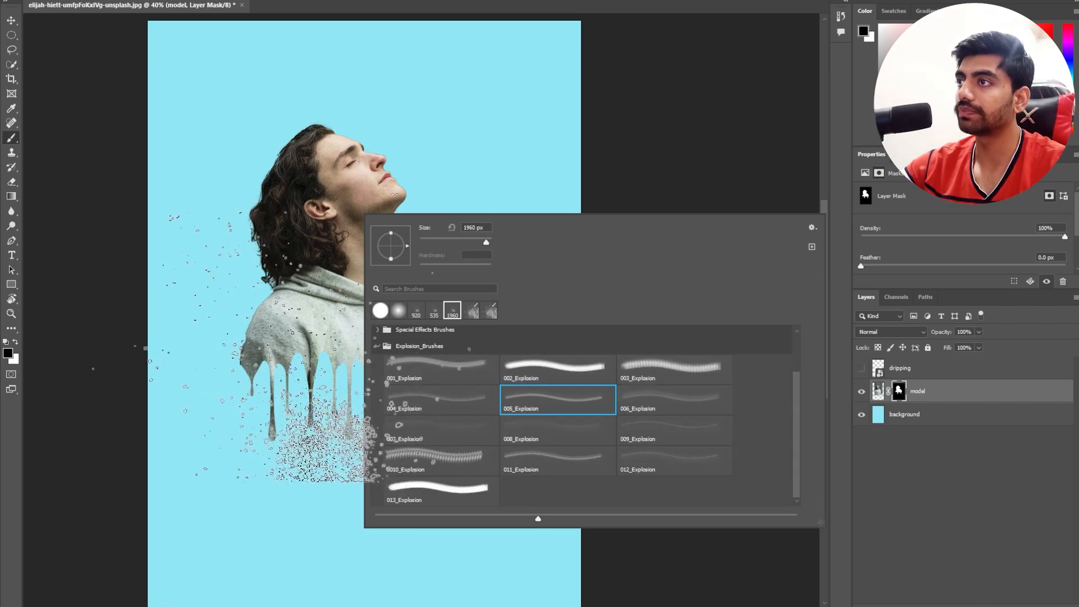
drag(275, 238, 205, 248)
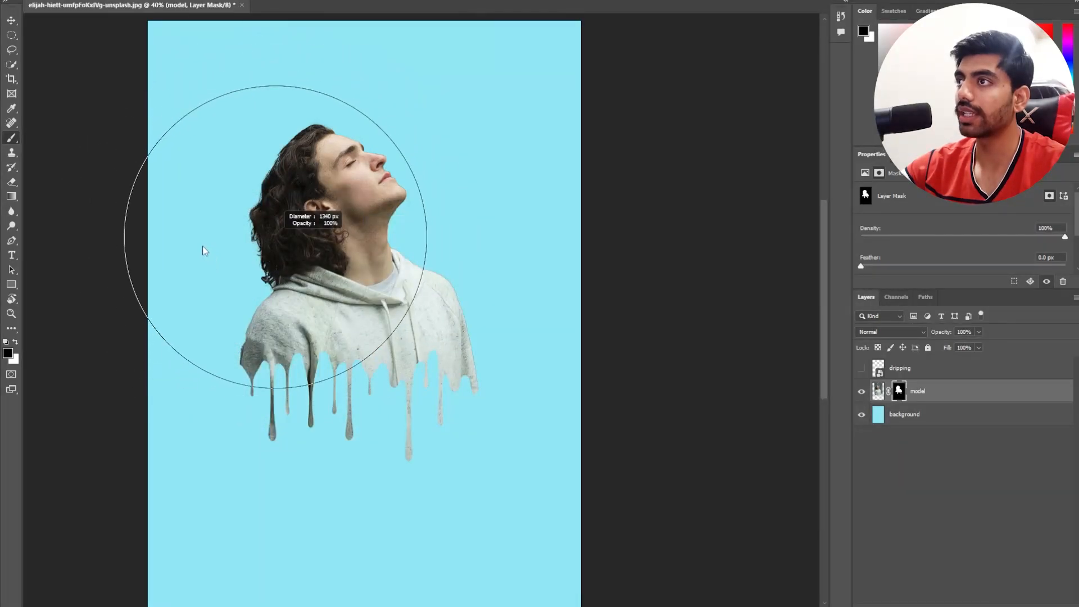
- Add a new layer named Splatter directly above the background layer
click(900, 416)
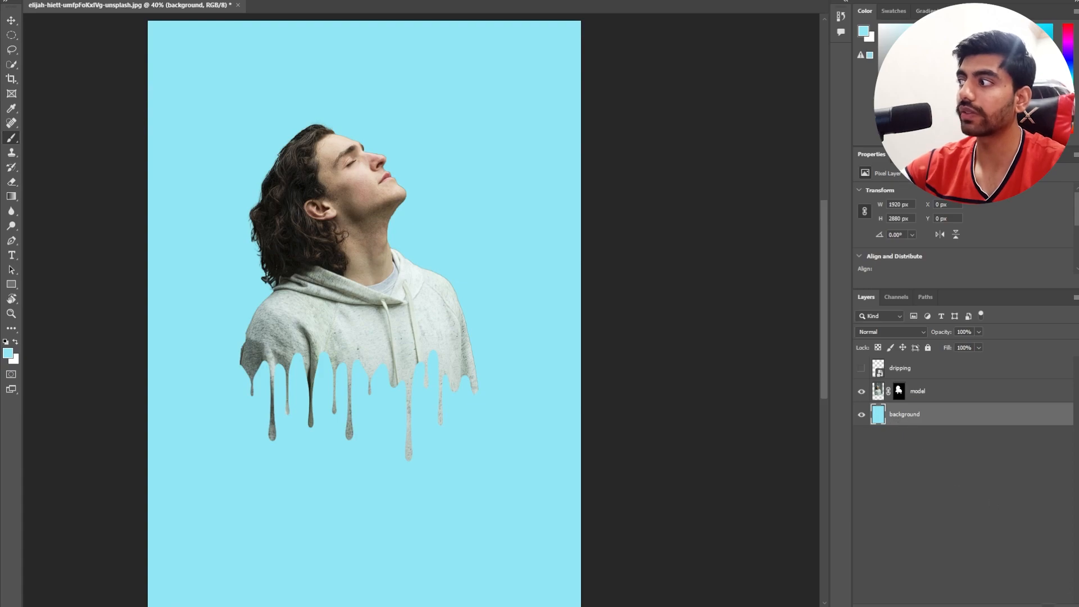
click(1036, 592)
double_click(899, 414)
text(Splatter)
click(936, 497)
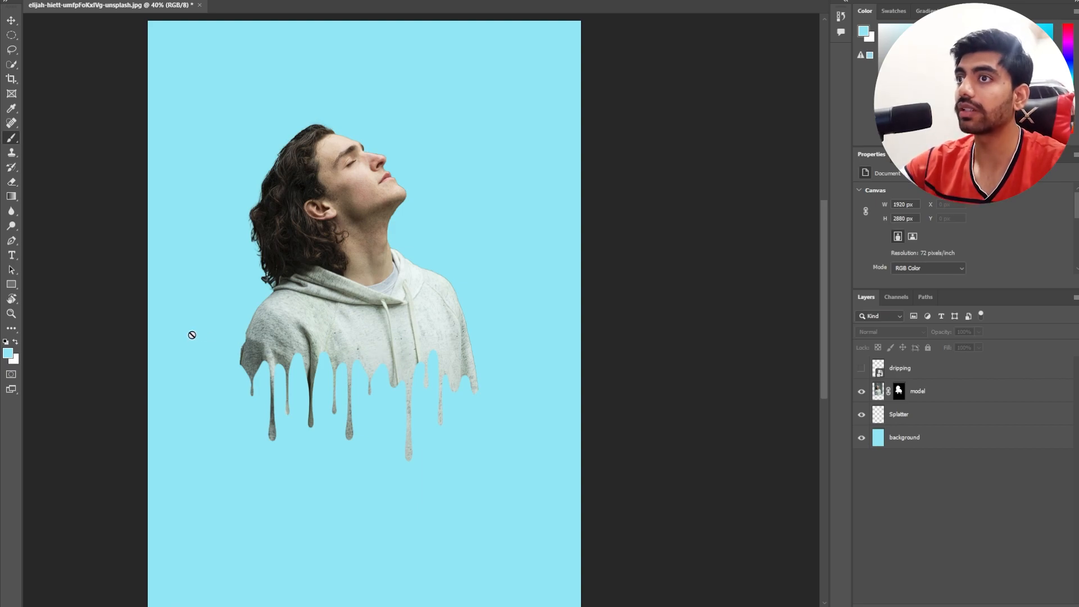
- Set the foreground colour to a darker, more saturated cyan than the background
click(10, 355)
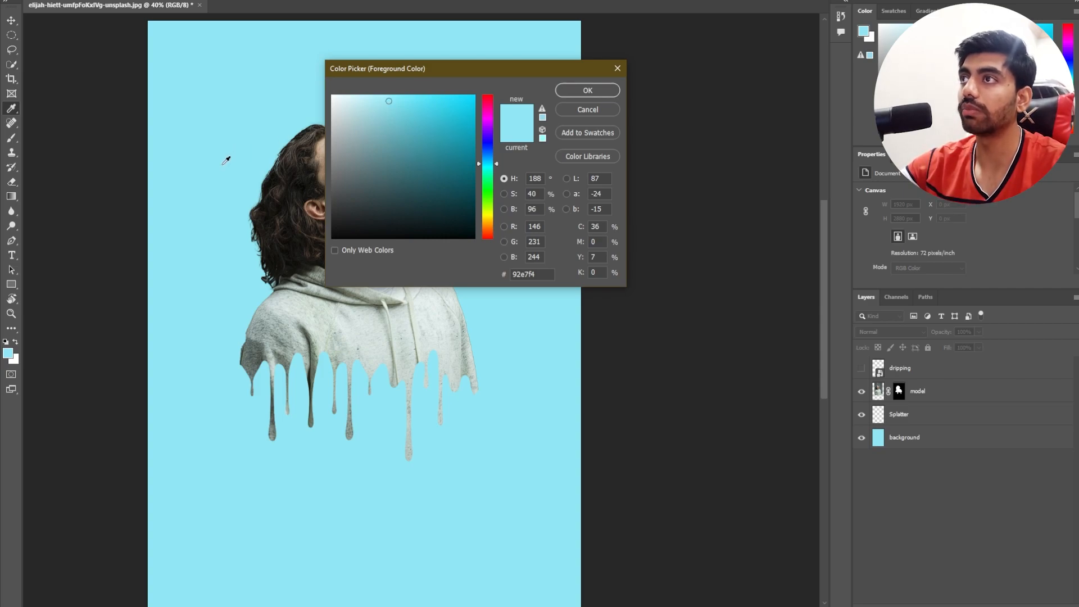
mouse_move(392, 103)
mouse_down()
mouse_move(466, 140)
mouse_move(471, 132)
mouse_up()
click(579, 97)
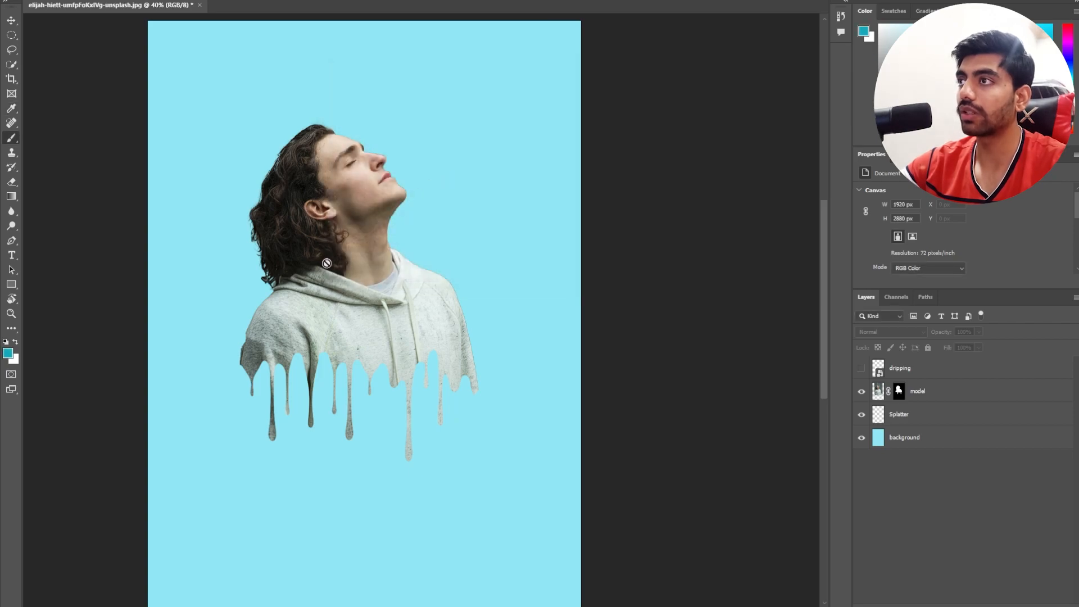
- On the Splatter layer, rotate the 005_Explosion brush tip, resize it to about 1150 px and stamp splatter behind the hoodie's drips
click(927, 423)
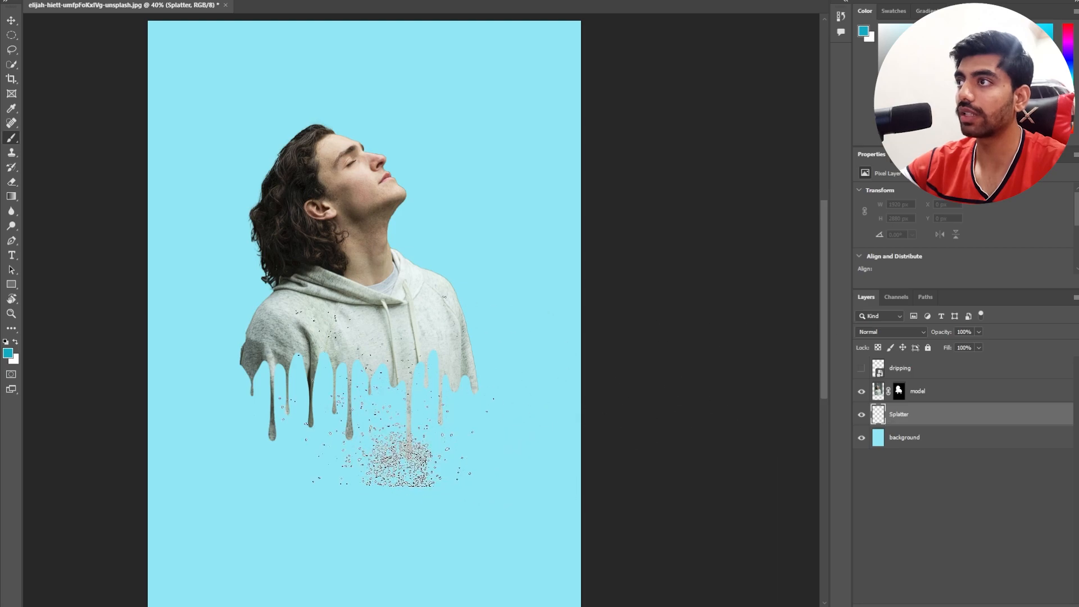
drag(339, 224, 344, 224)
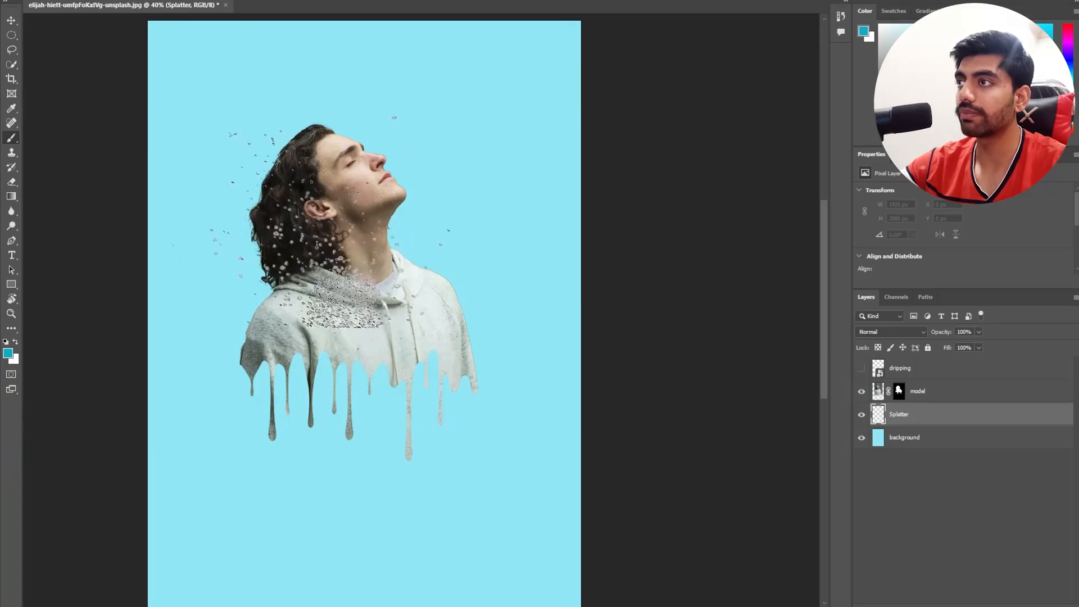
right_click(371, 264)
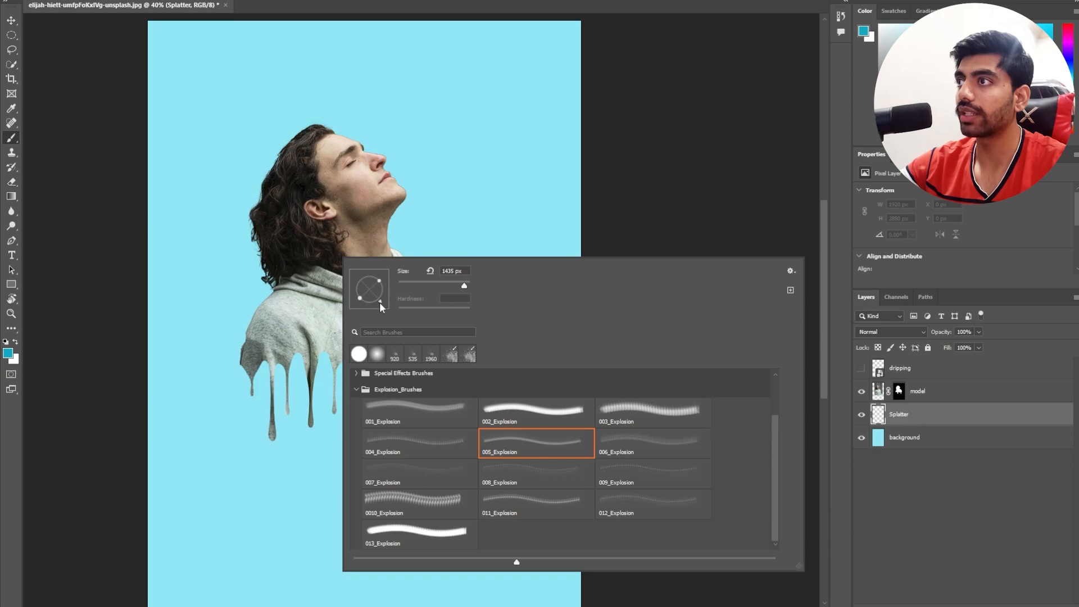
drag(372, 290, 356, 291)
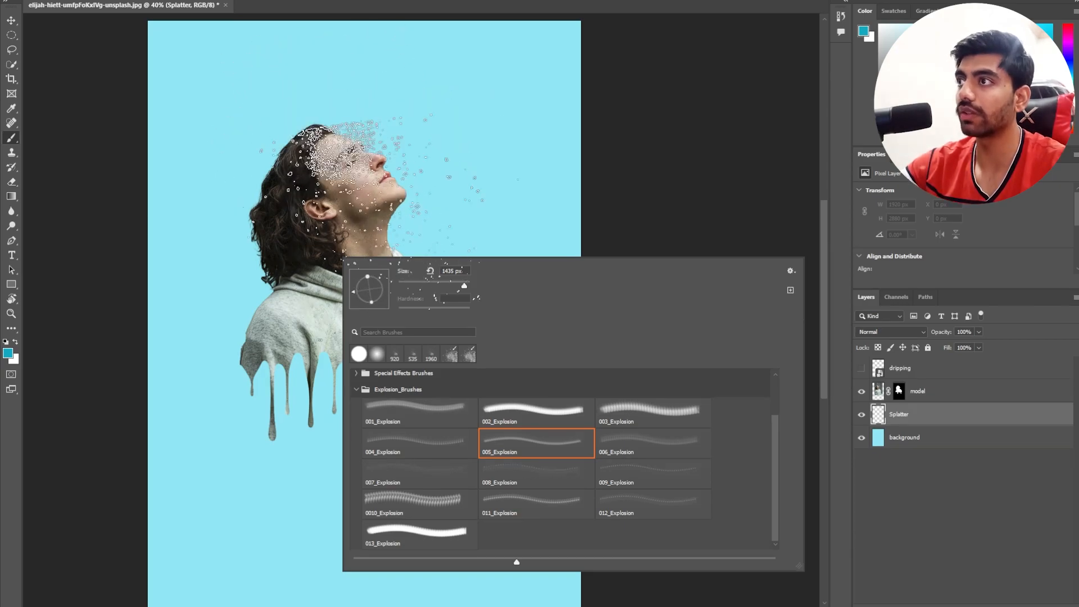
click(331, 321)
click(330, 309)
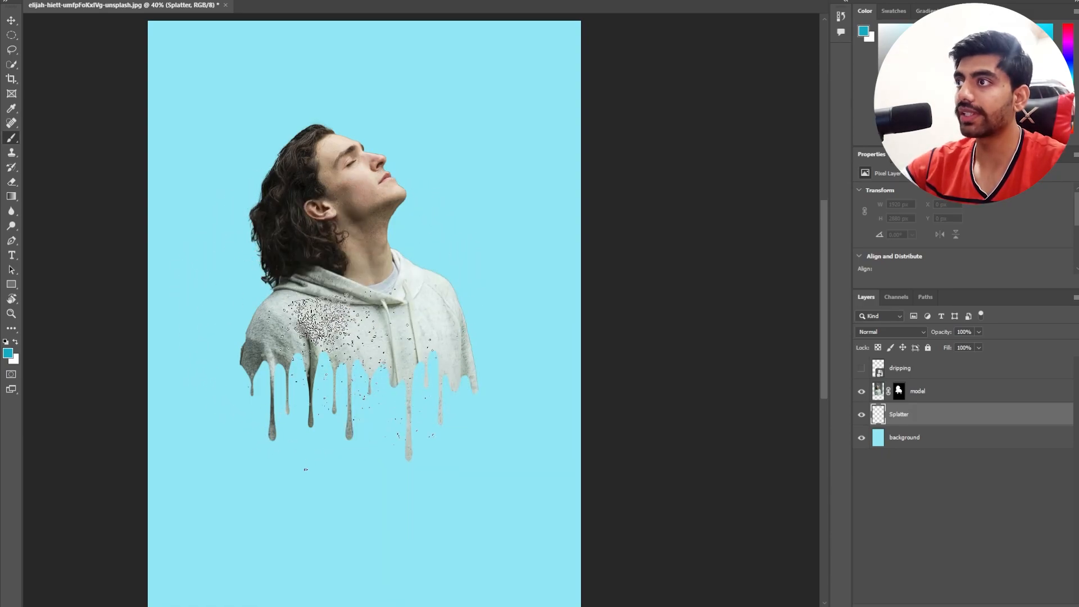
click(340, 385)
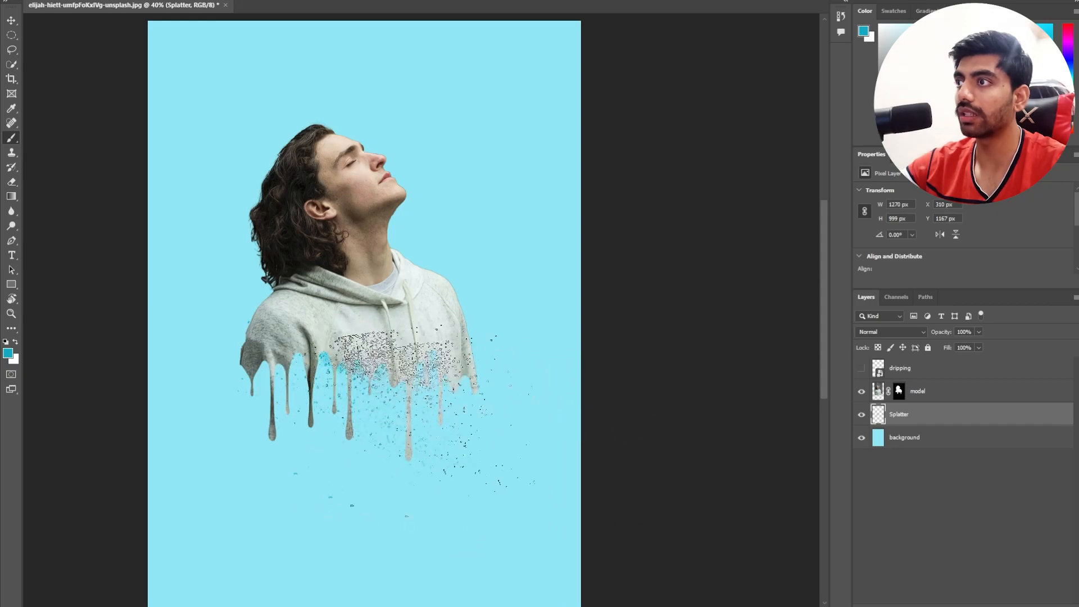
click(393, 374)
- Stamp splatter with the 006_Explosion brush around the man's head, shoulder and hoodie drips
right_click(368, 349)
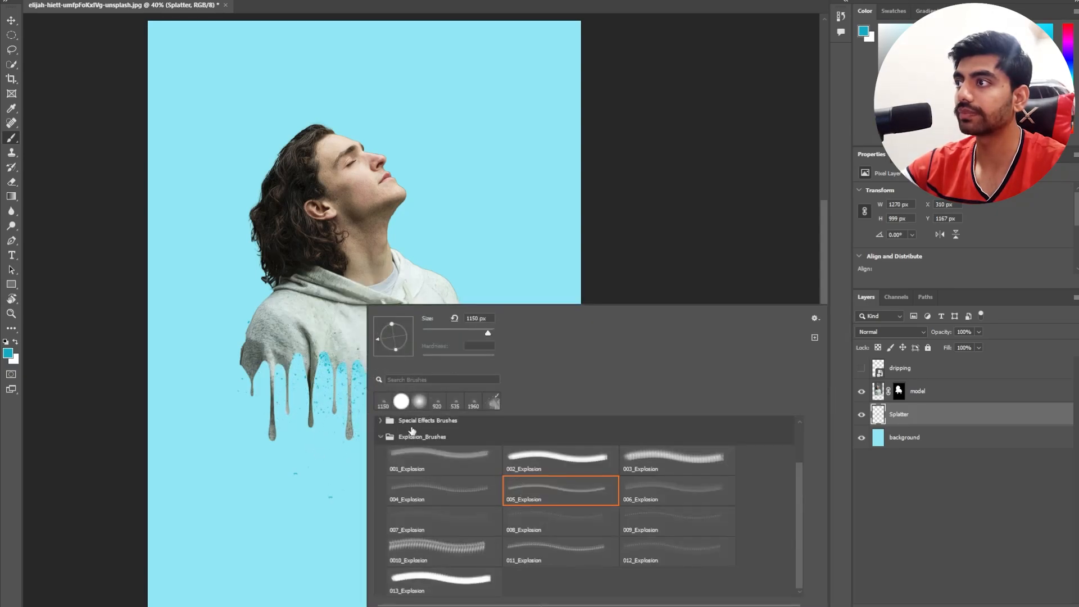
click(654, 505)
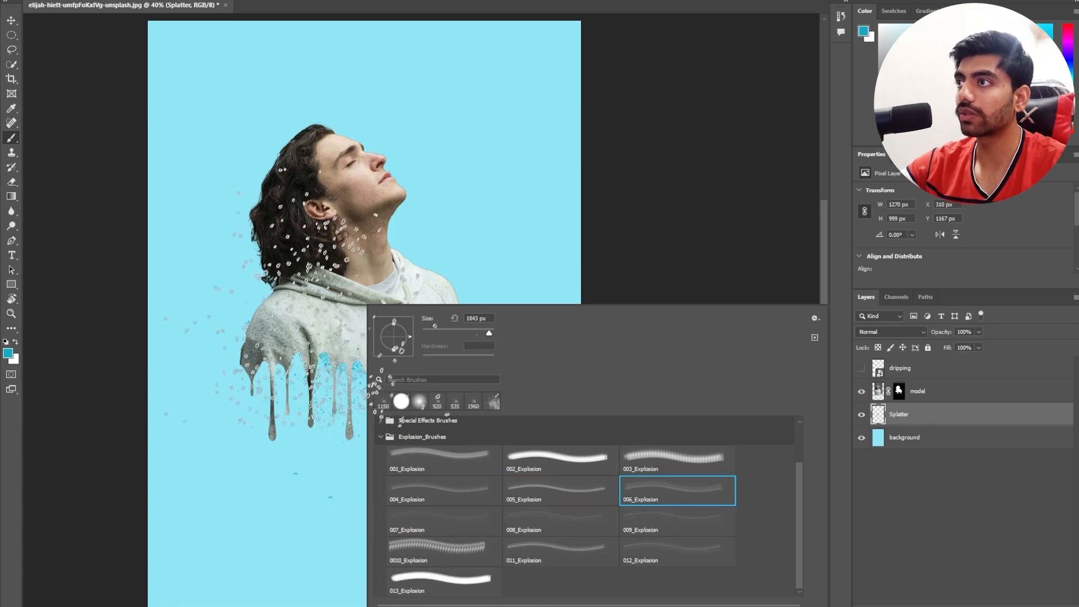
drag(318, 208, 296, 209)
click(337, 247)
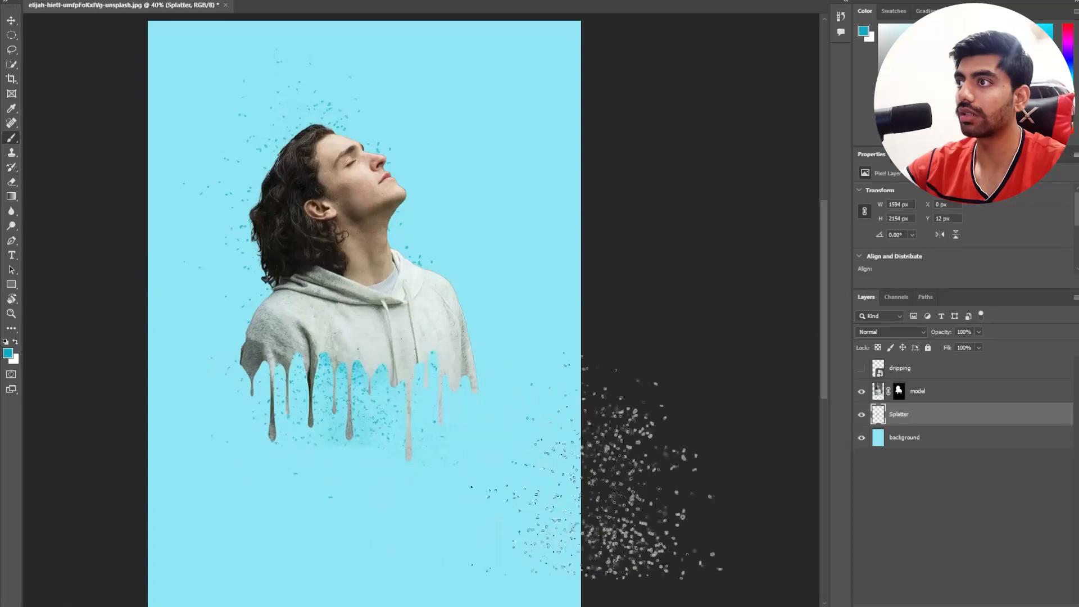
drag(504, 378, 584, 450)
scroll(557, 413, down, 1)
scroll(557, 432, up, 2)
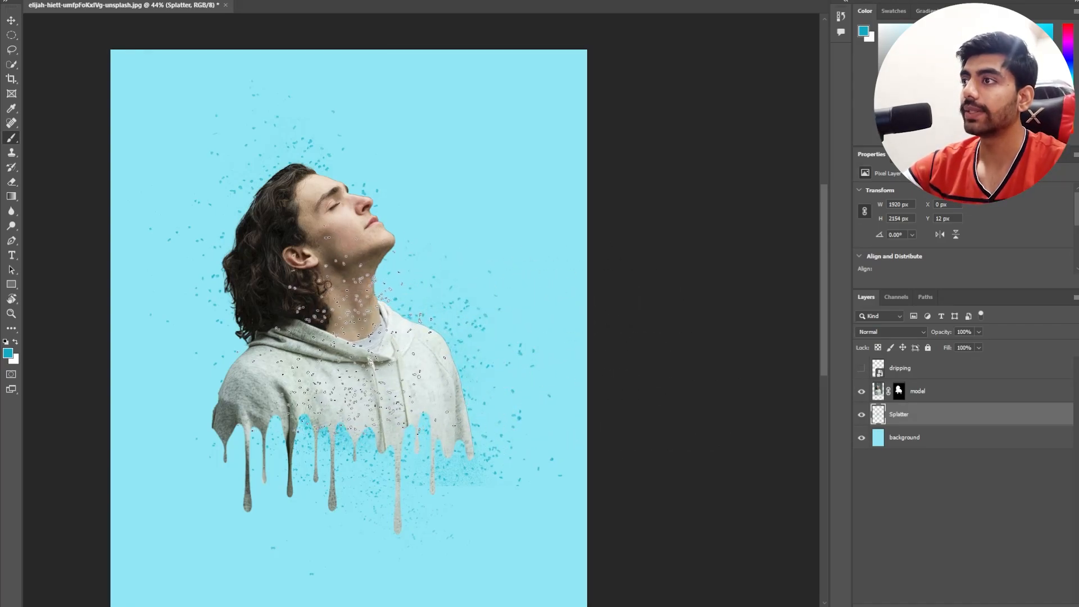
- Add a Bevel & Emboss effect to the model layer, leaving Contour and Texture off
key(v)
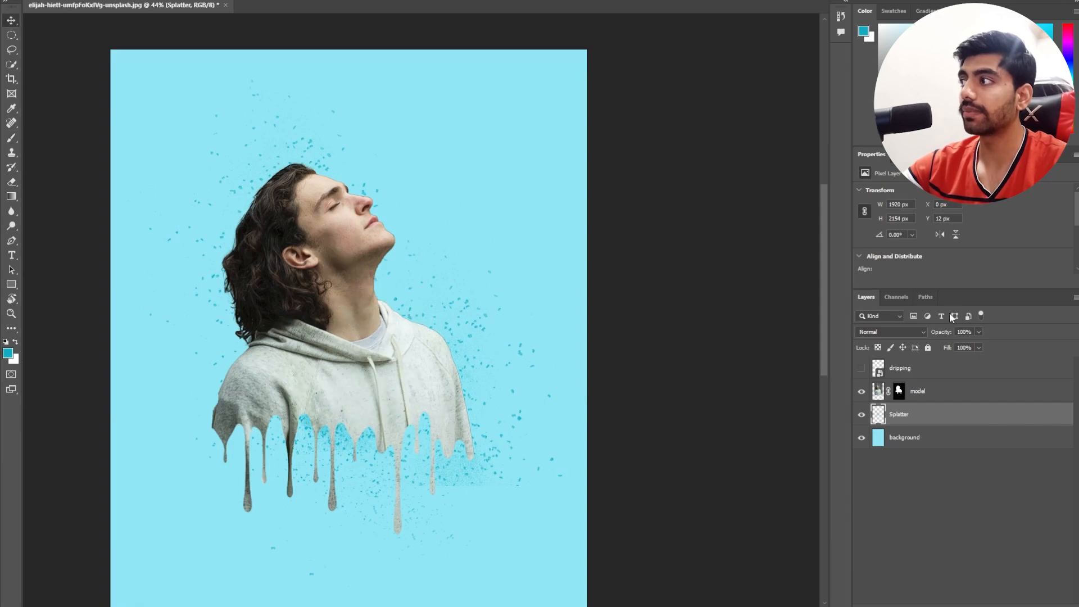
double_click(880, 393)
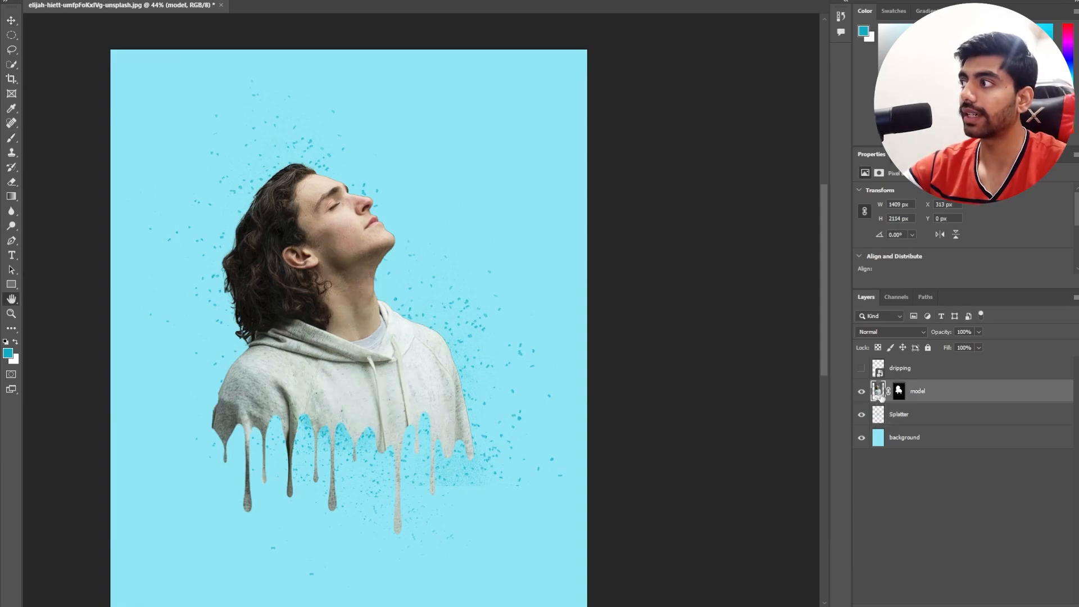
drag(652, 73, 635, 107)
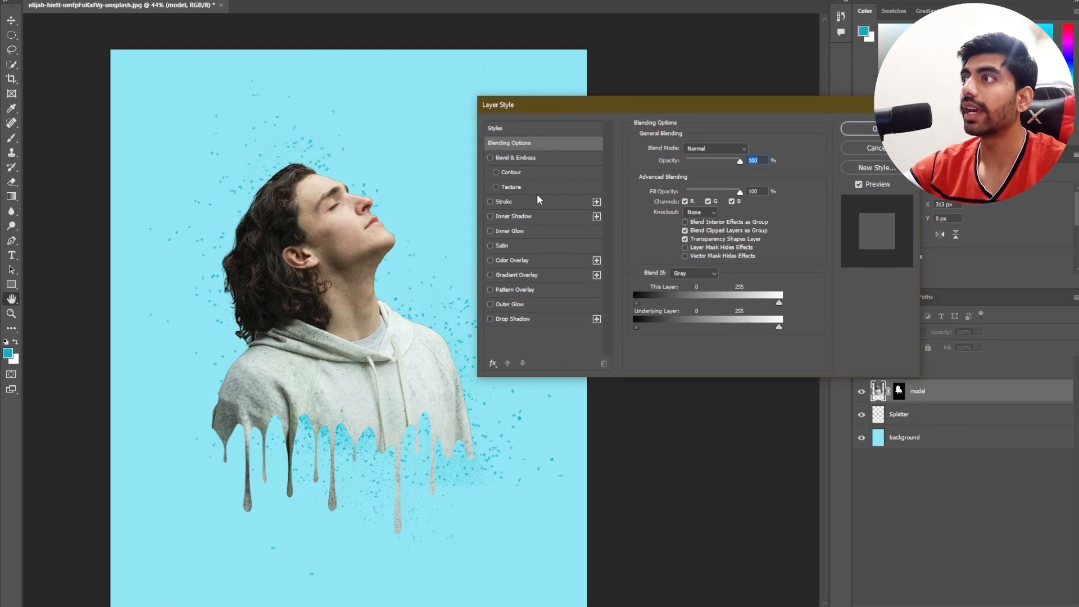
click(496, 187)
click(497, 187)
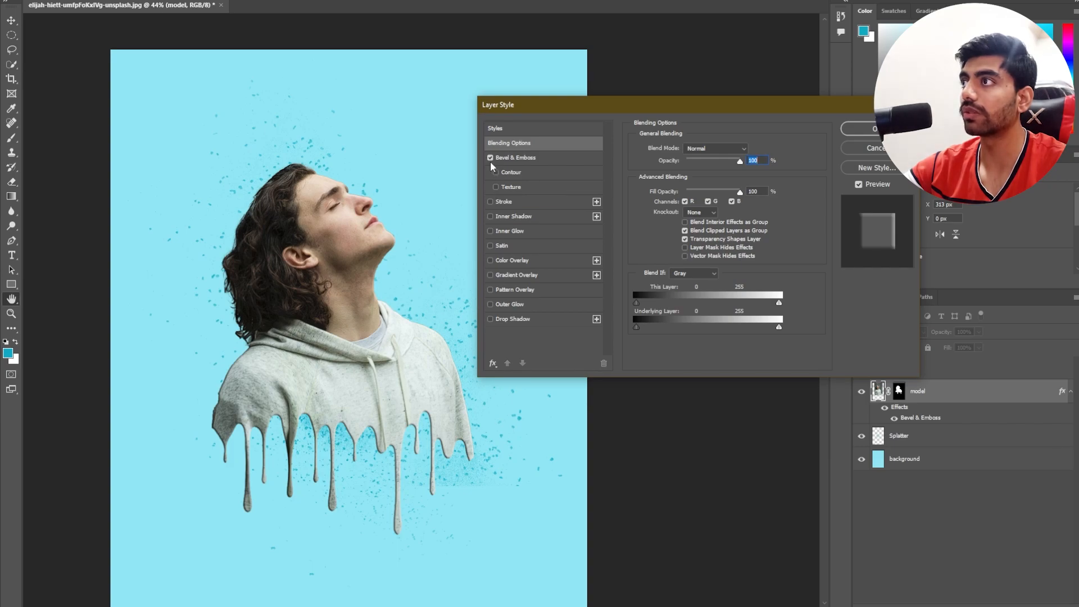
click(490, 159)
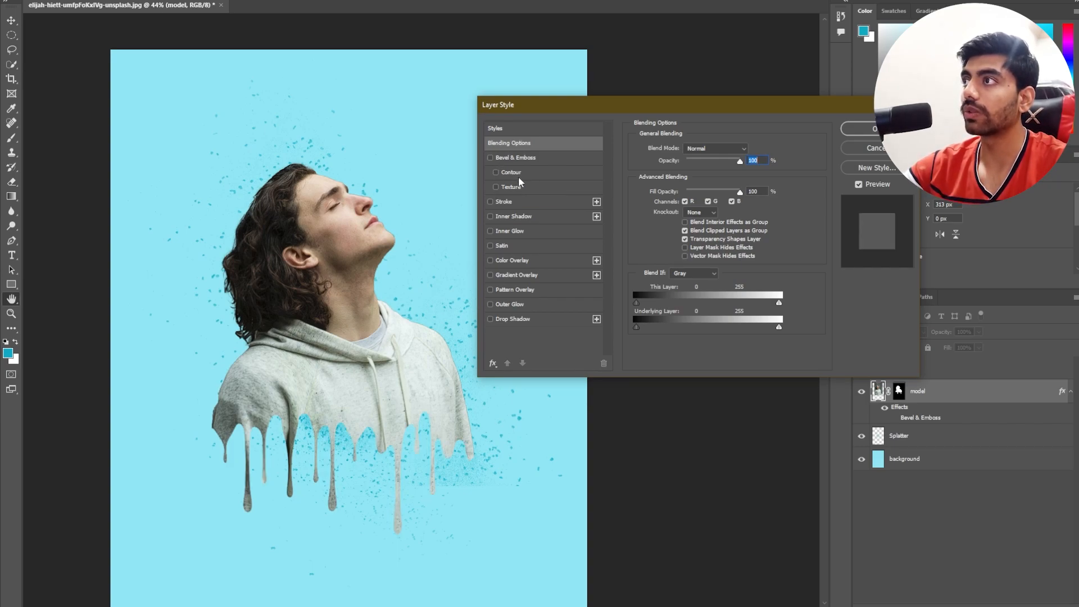
click(490, 159)
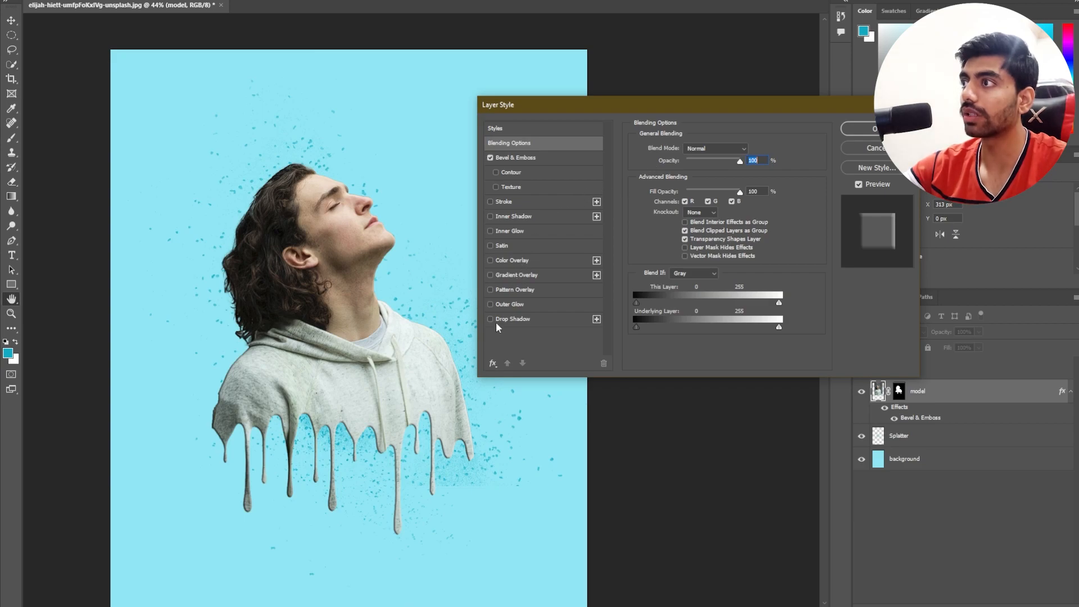
- Add a Drop Shadow to the model layer with 4% opacity and a size of 21 px
click(523, 324)
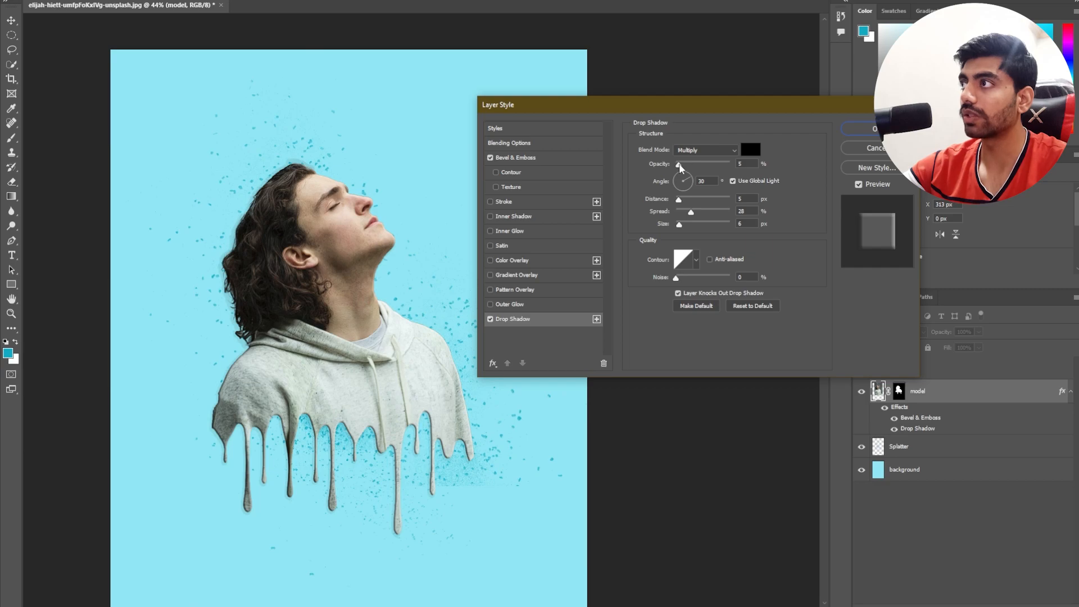
drag(680, 167, 677, 166)
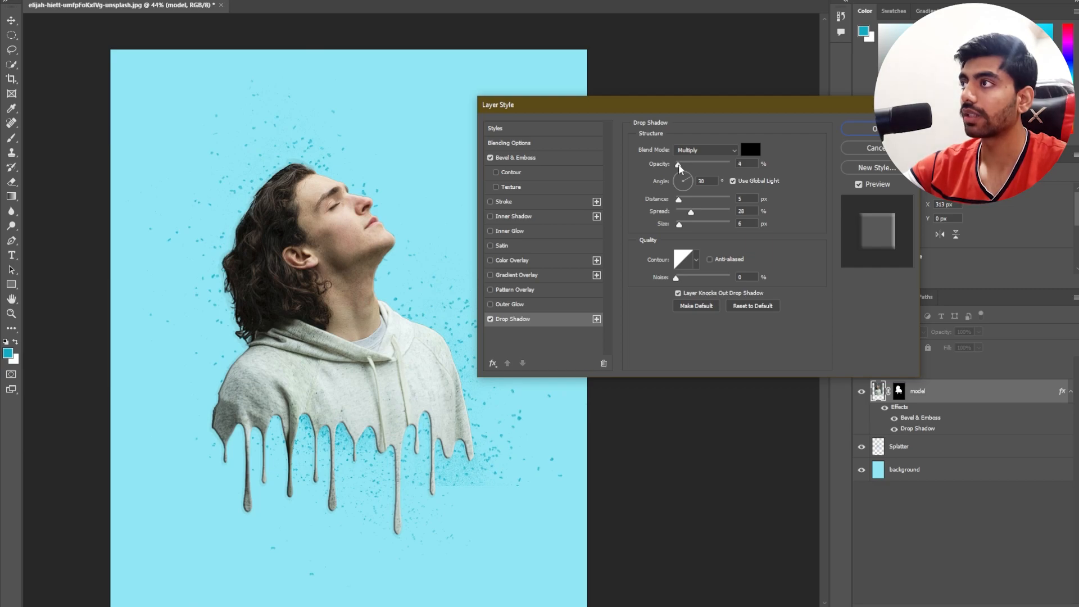
drag(679, 224, 685, 230)
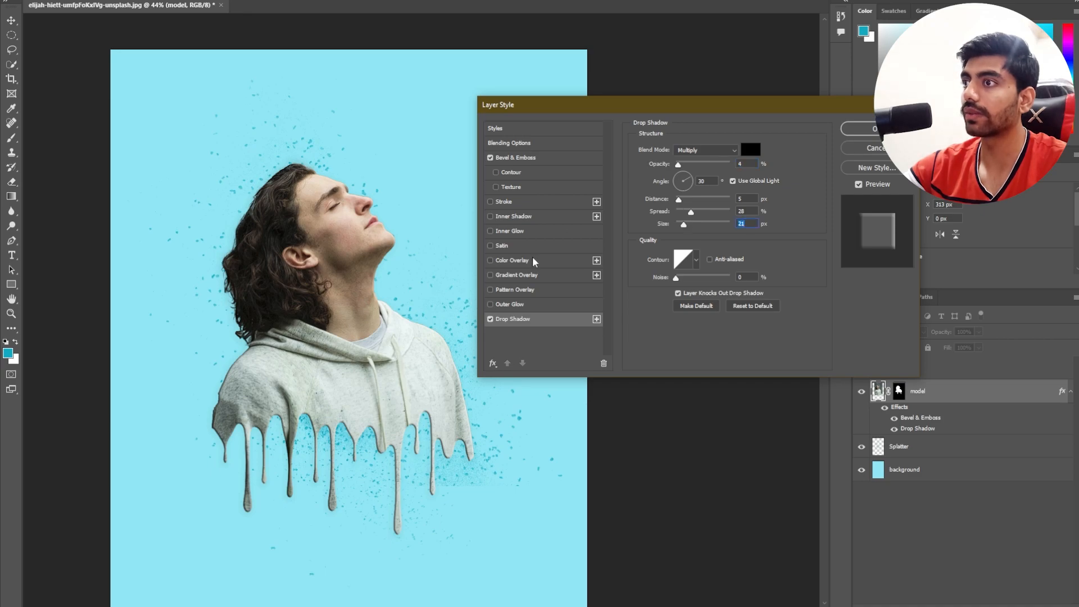
- Add an Outer Glow effect to the model layer and apply the layer style together with its Bevel & Emboss and Drop Shadow
click(490, 305)
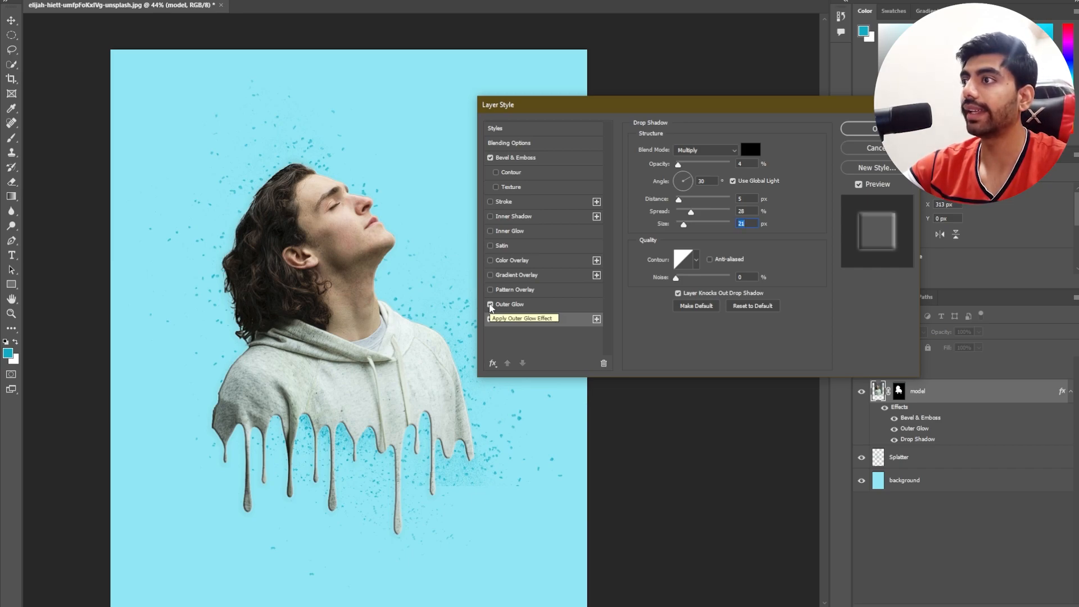
key(alt)
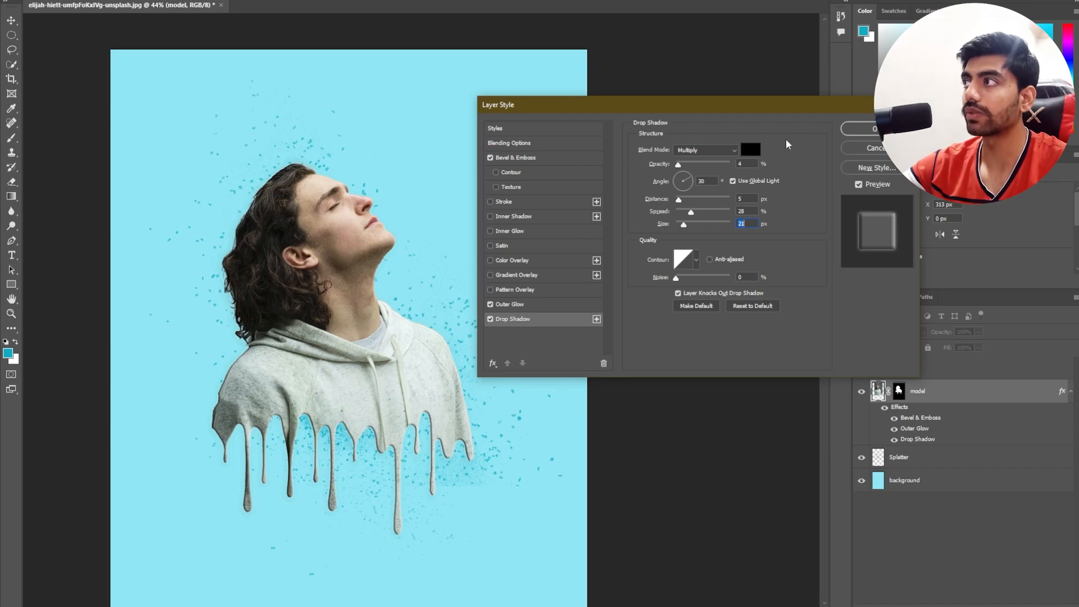
click(860, 129)
- Examine the whole composition, checking the hoodie's drips and the cyan splatter around the man against the light blue background
scroll(446, 231, down, 2)
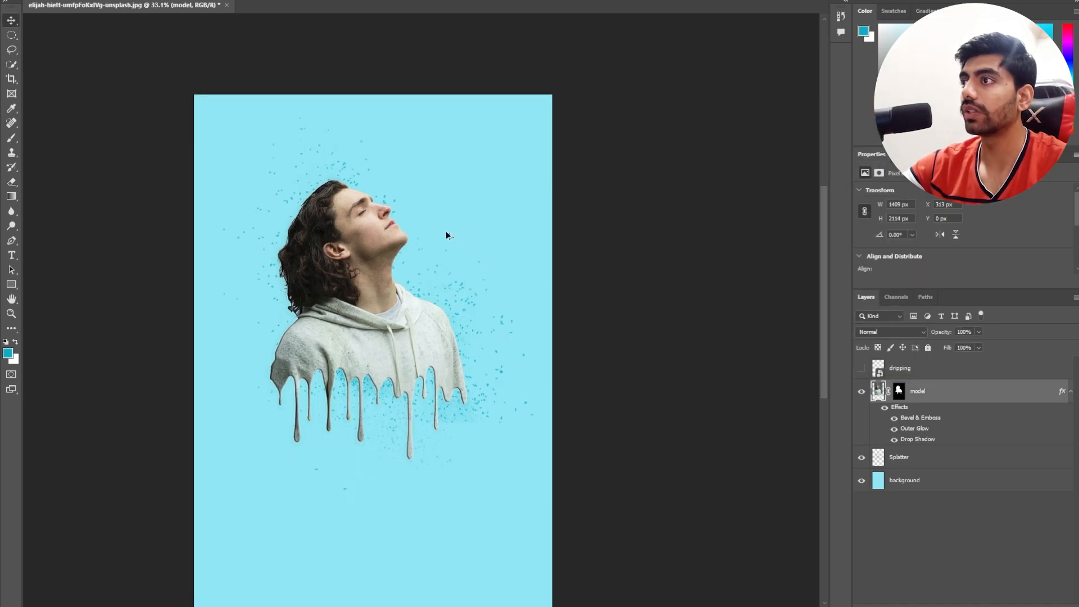
scroll(447, 235, up, 2)
drag(342, 229, 377, 193)
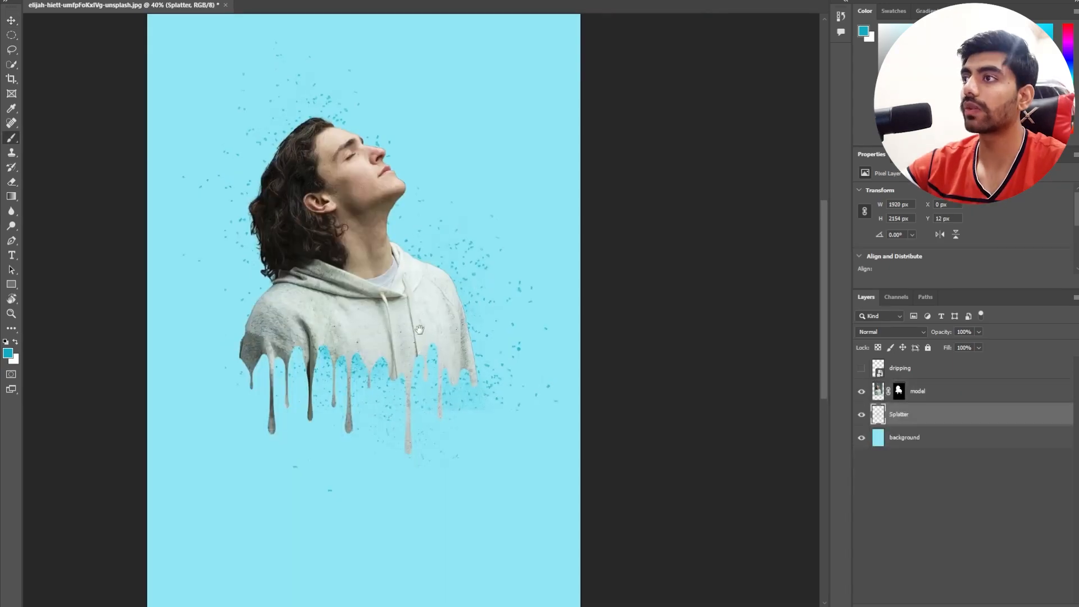
drag(420, 330, 409, 376)
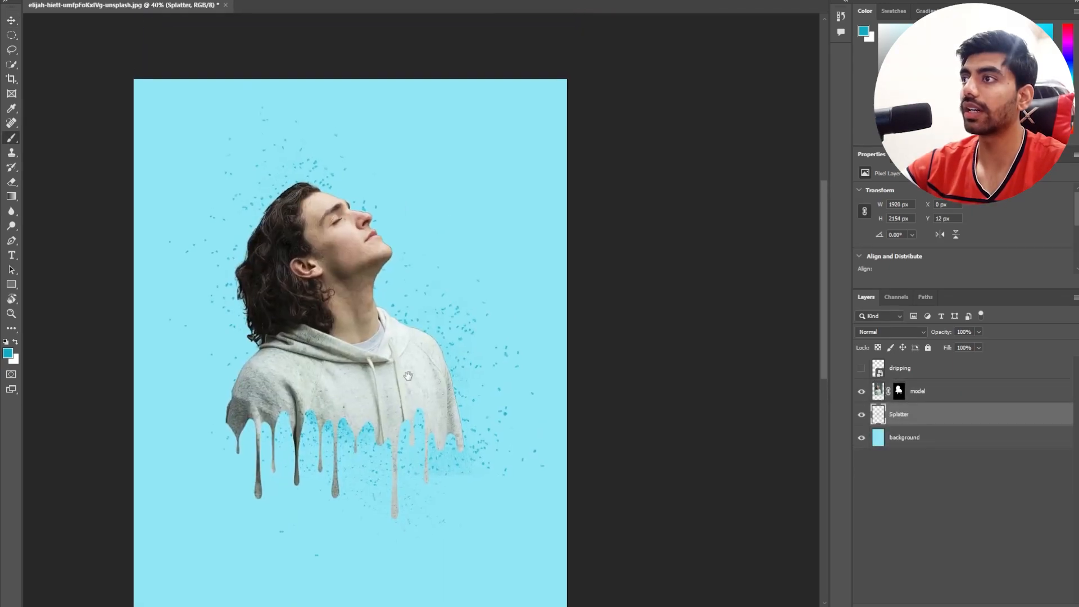
scroll(426, 359, down, 2)
drag(444, 427, 472, 329)
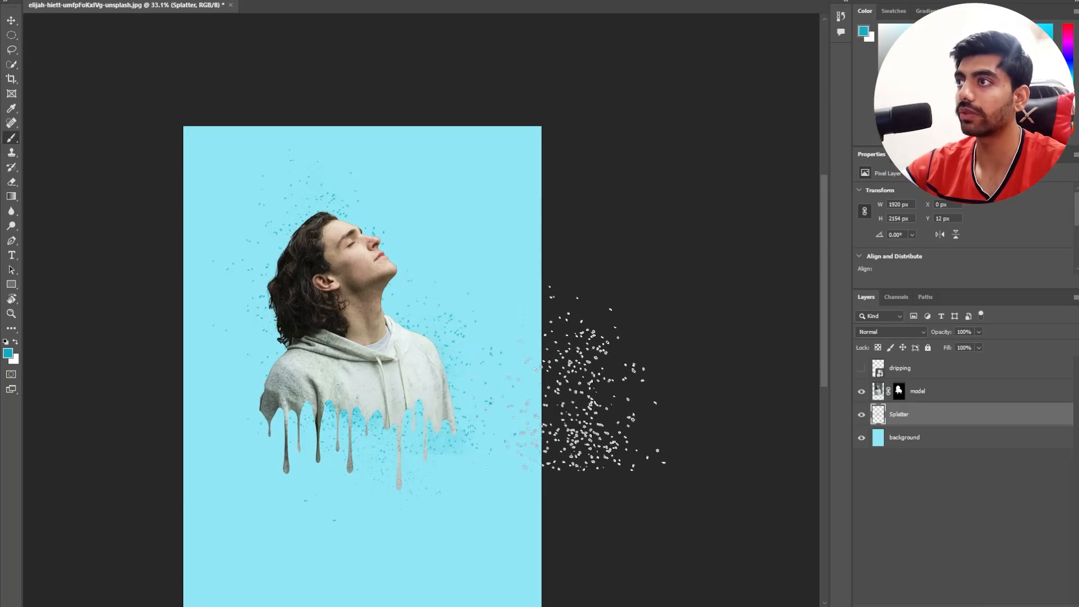
scroll(397, 319, up, 1)
scroll(398, 319, up, 1)
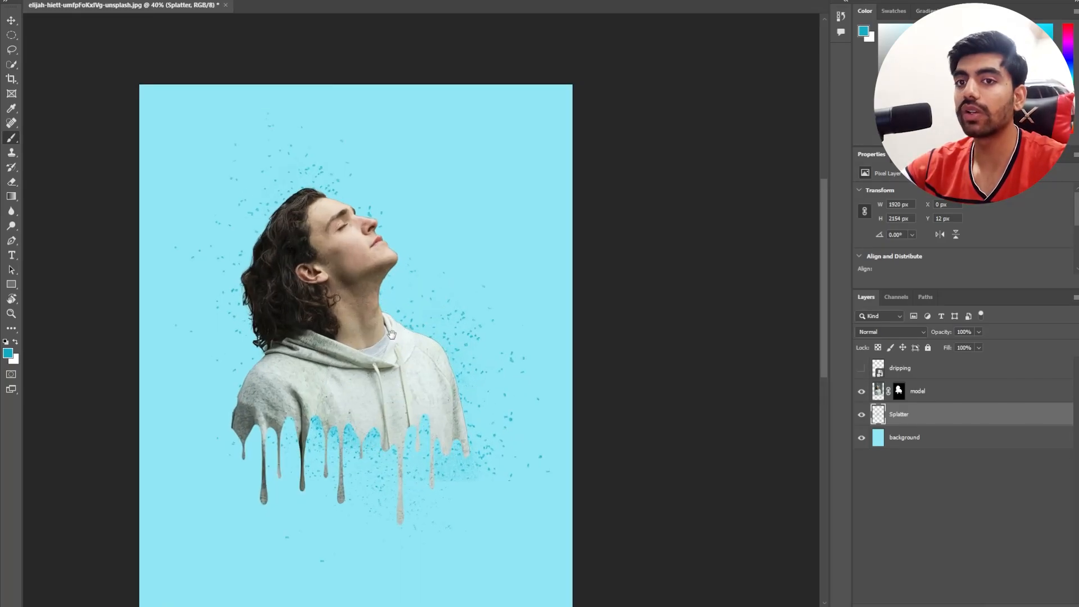
drag(398, 319, 356, 312)
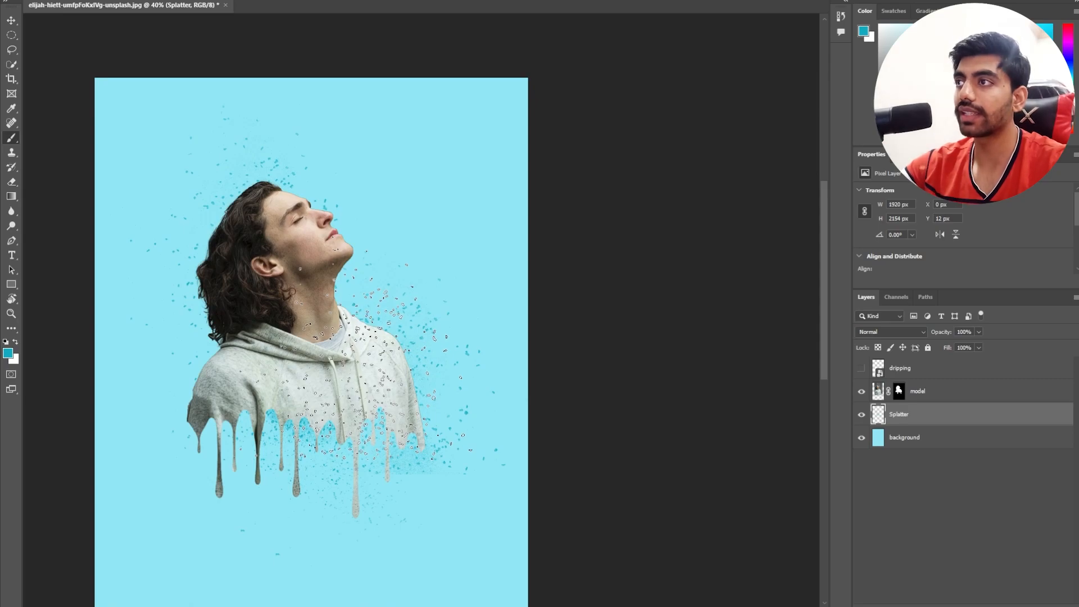
mouse_move(300, 311)
mouse_down()
mouse_move(275, 311)
mouse_move(299, 277)
mouse_up()
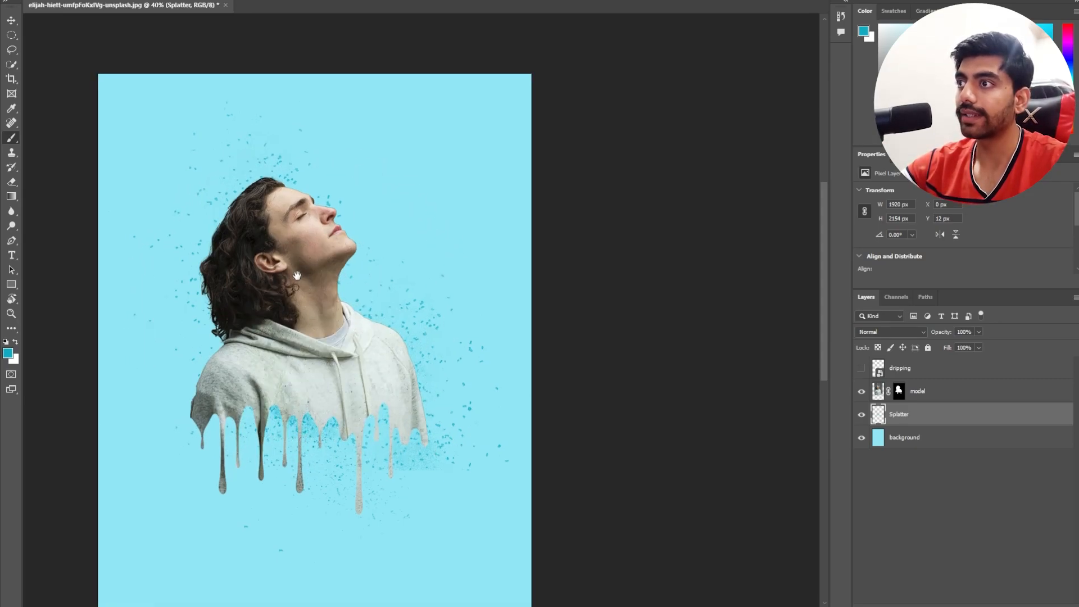